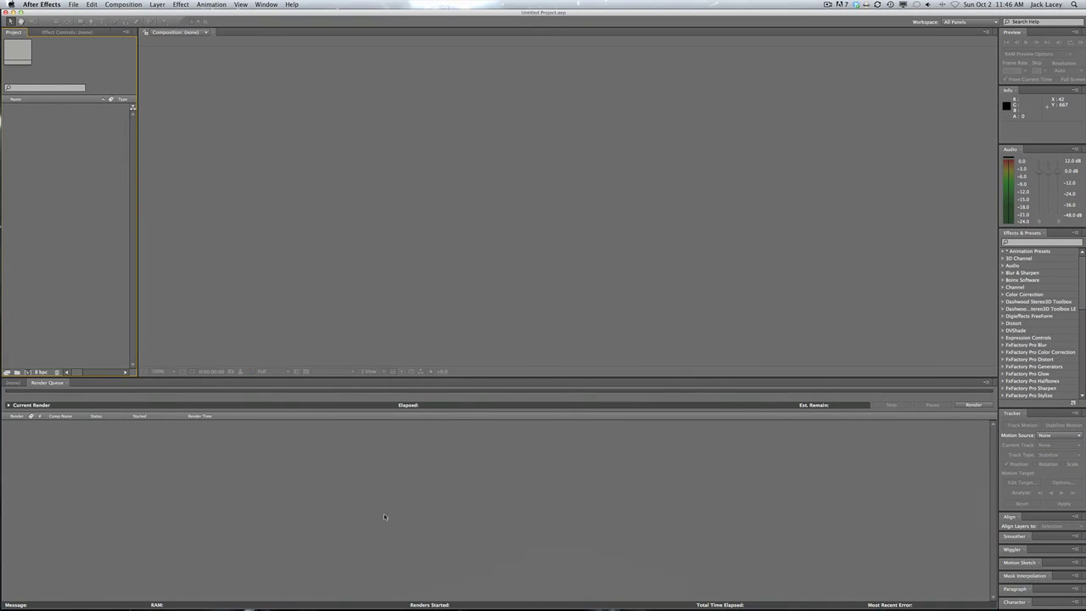
# Import the Track Tutorial folder from the Desktop into the project
pyautogui.moveTo(462, 598)
pyautogui.click(74, 4)
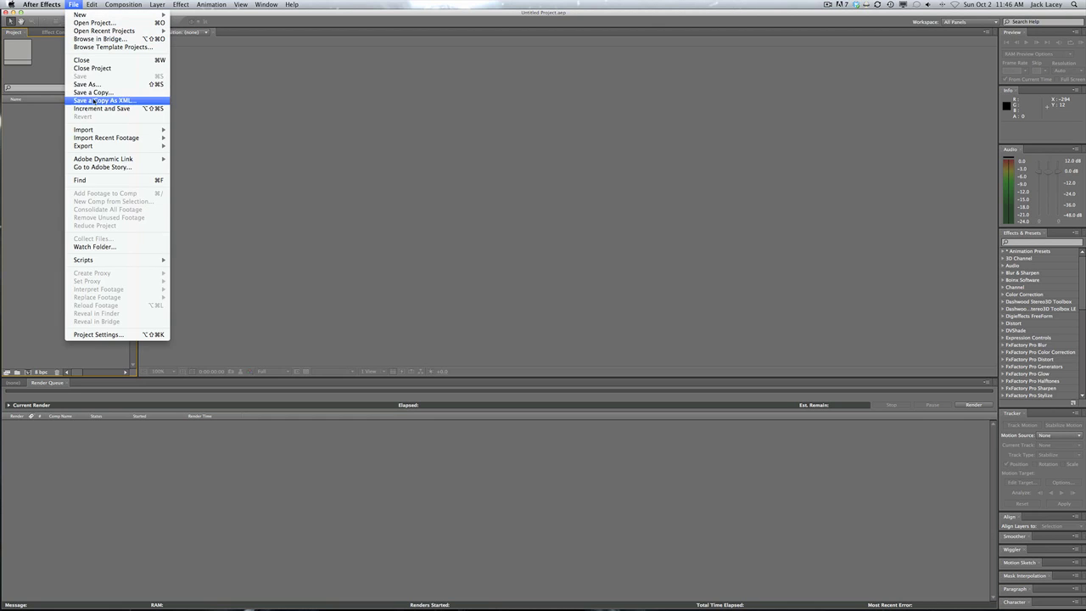
pyautogui.moveTo(85, 130)
pyautogui.click(182, 129)
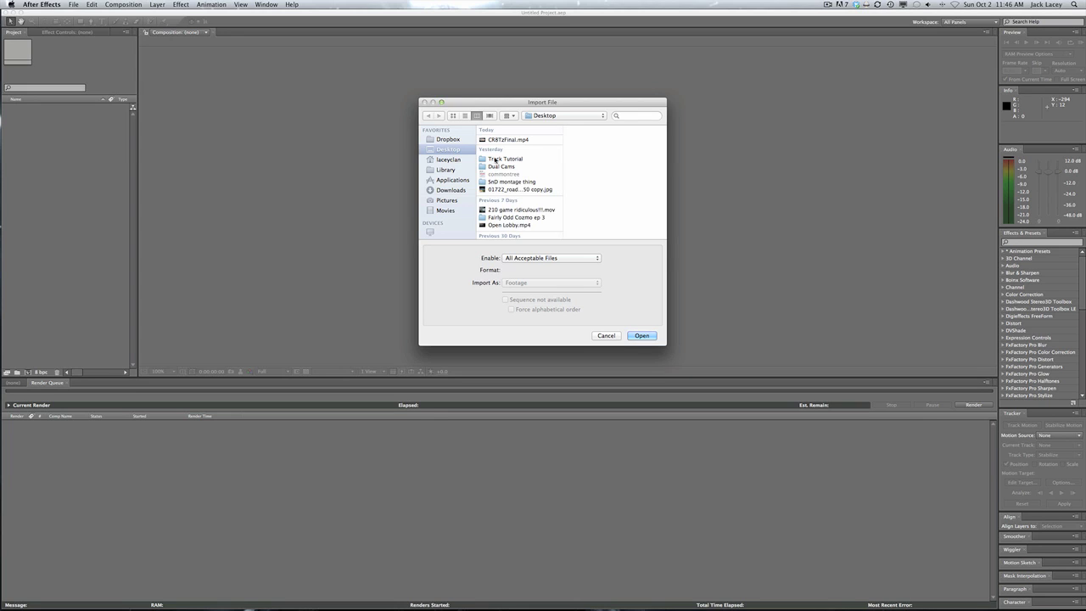
pyautogui.click(501, 158)
pyautogui.press('Return')
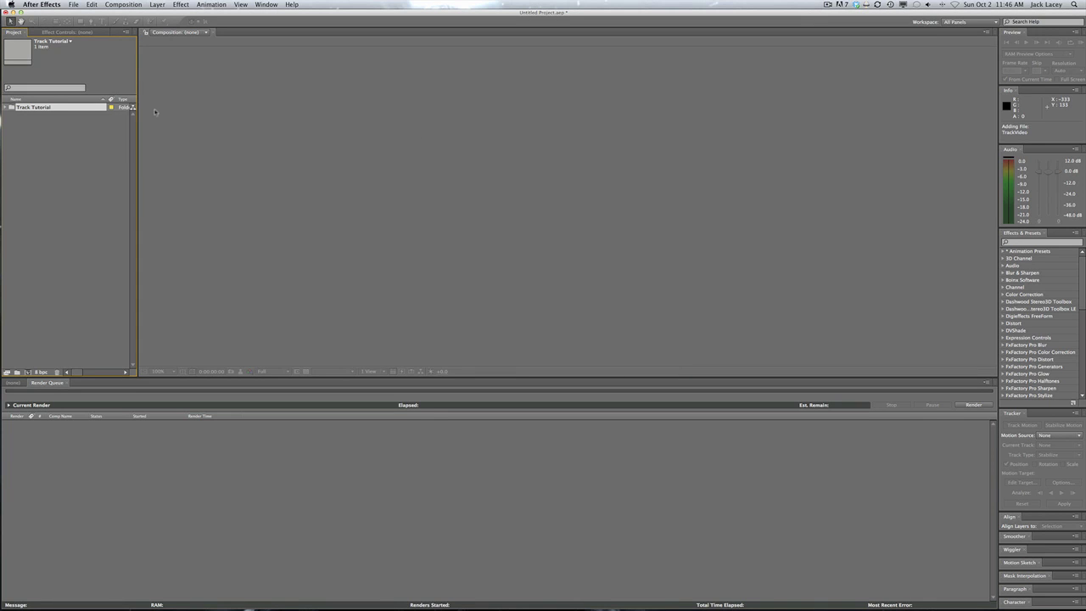
# Create a new composition from the TrackVideo clip inside the Track Tutorial folder
pyautogui.click(7, 108)
pyautogui.click(36, 118)
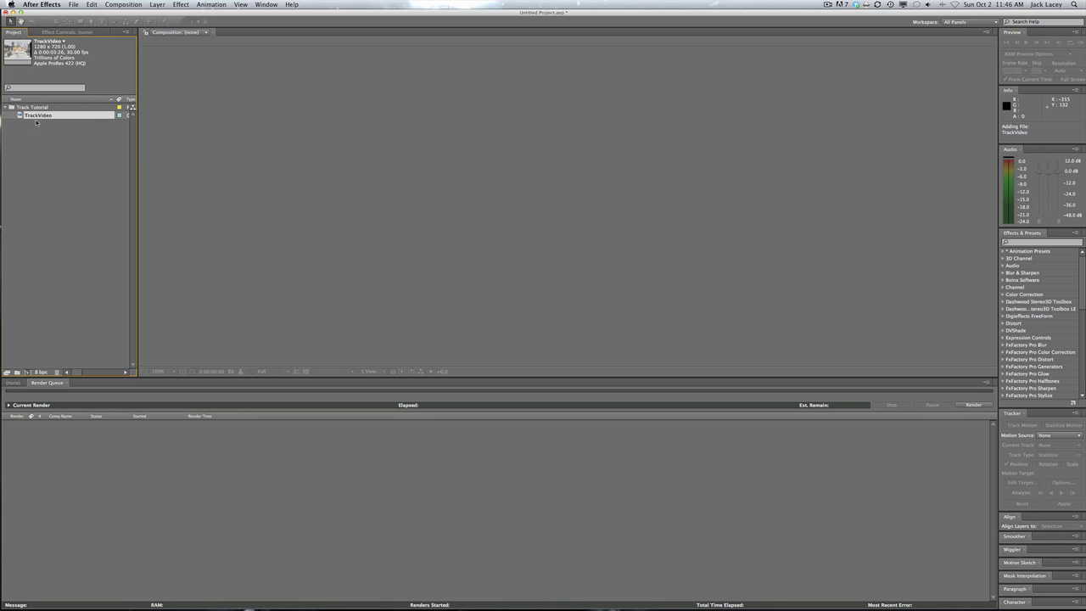
pyautogui.moveTo(36, 116); pyautogui.dragTo(27, 372)
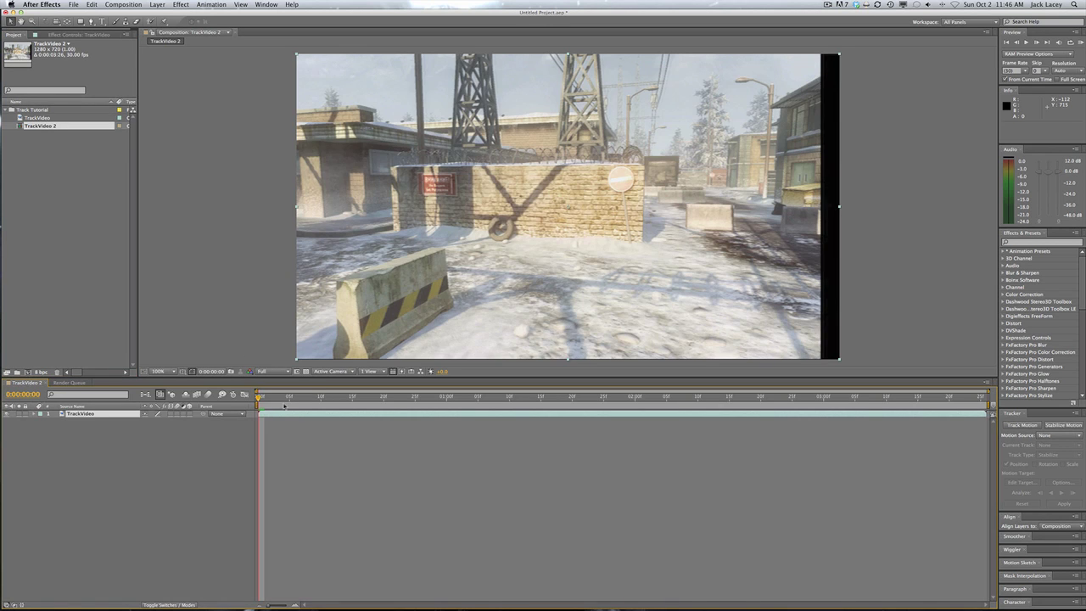
# Check the footage's opening frames and scale the TrackVideo layer to 104%
pyautogui.moveTo(259, 397); pyautogui.dragTo(394, 428)
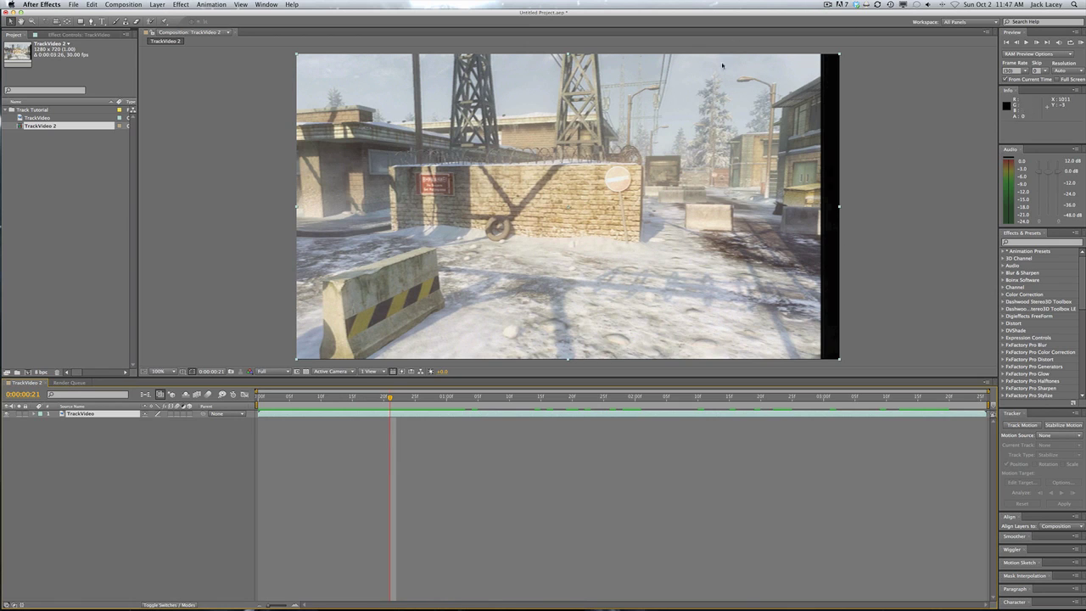
pyautogui.moveTo(390, 397); pyautogui.dragTo(255, 397)
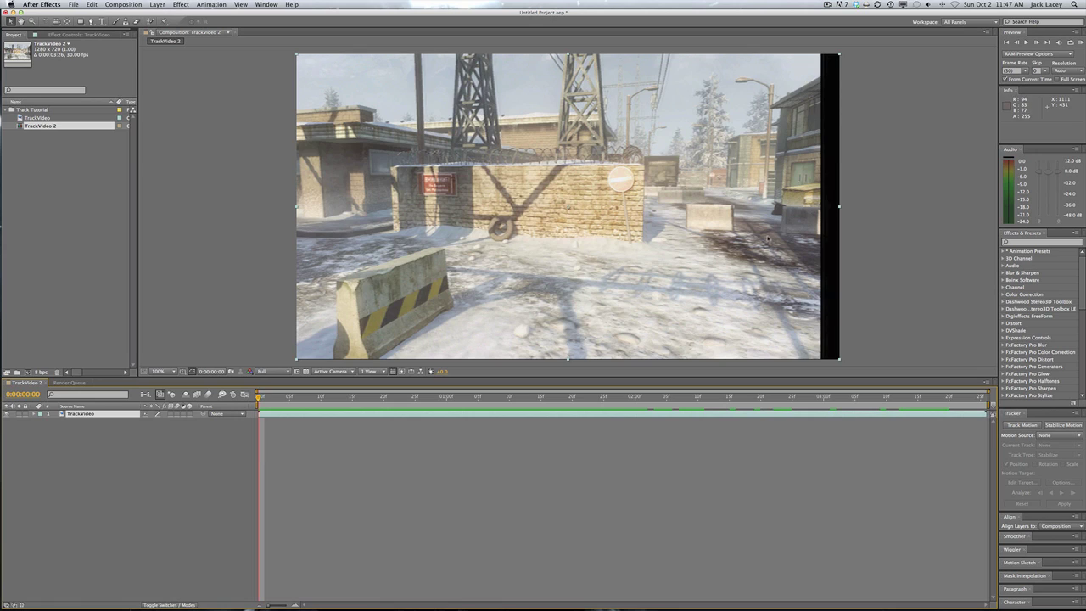
pyautogui.click(78, 415)
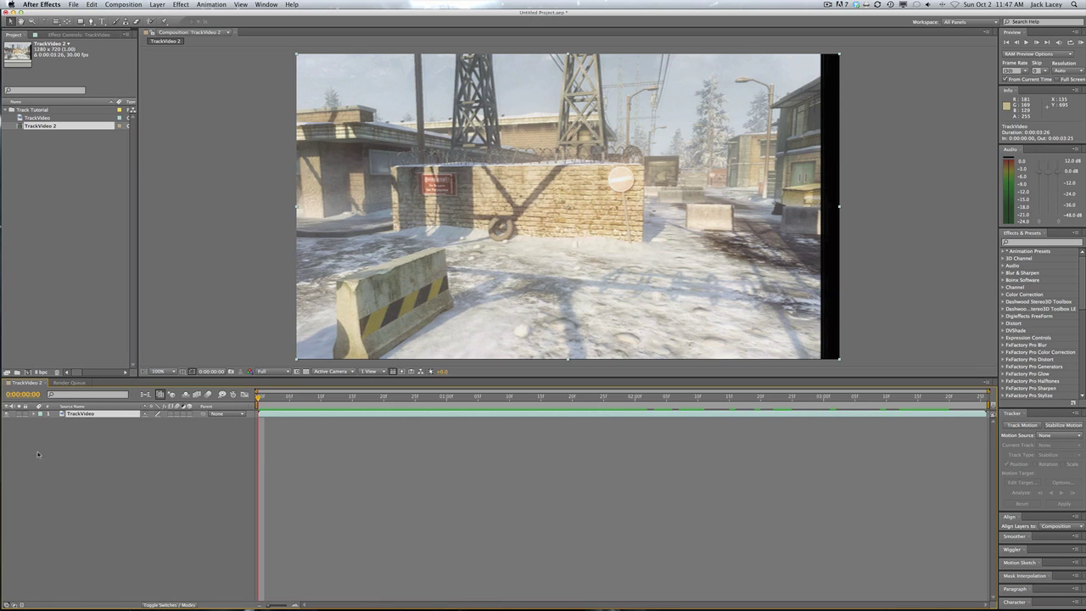
pyautogui.press('s')
pyautogui.click(156, 421)
pyautogui.write('1')
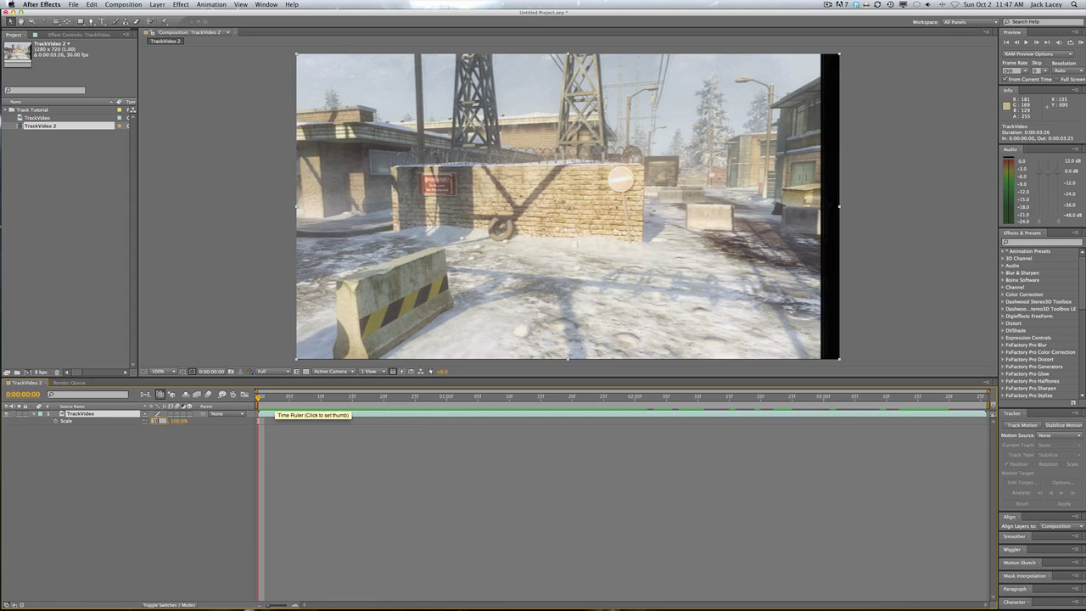
pyautogui.write('04')
pyautogui.press('Return')
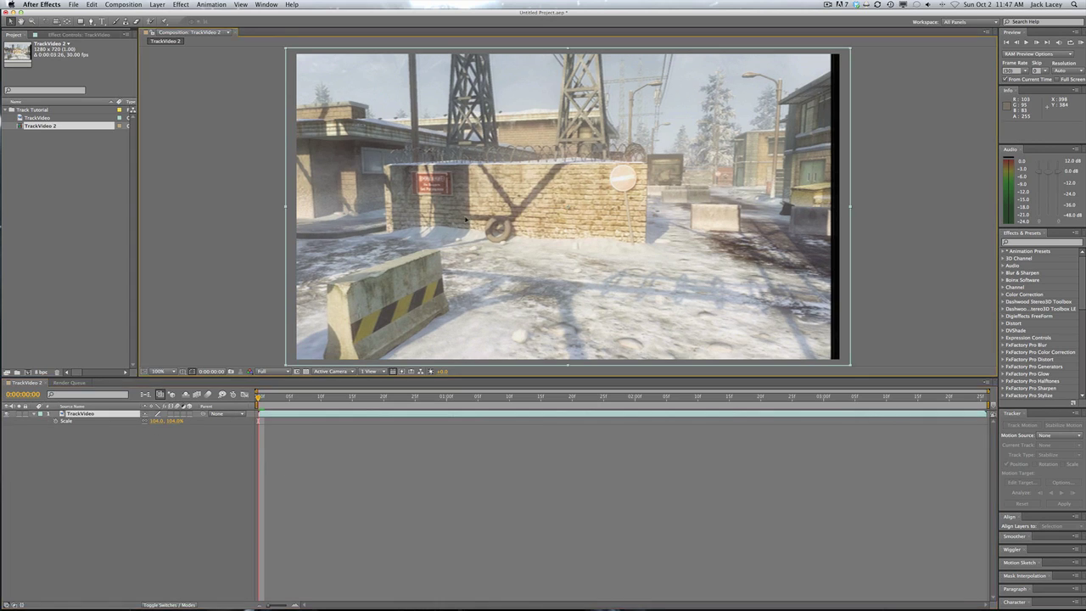
# Shift the TrackVideo layer 22 pixels horizontally to cover the black edge, preview the playback, and return to the first frame
pyautogui.moveTo(469, 219); pyautogui.dragTo(475, 219)
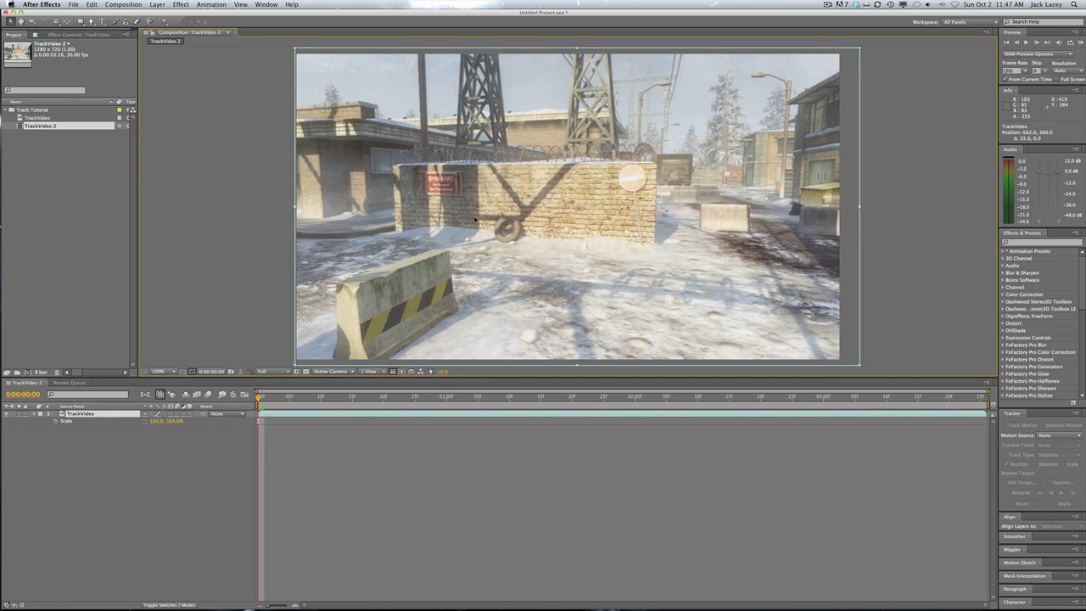
pyautogui.click(483, 487)
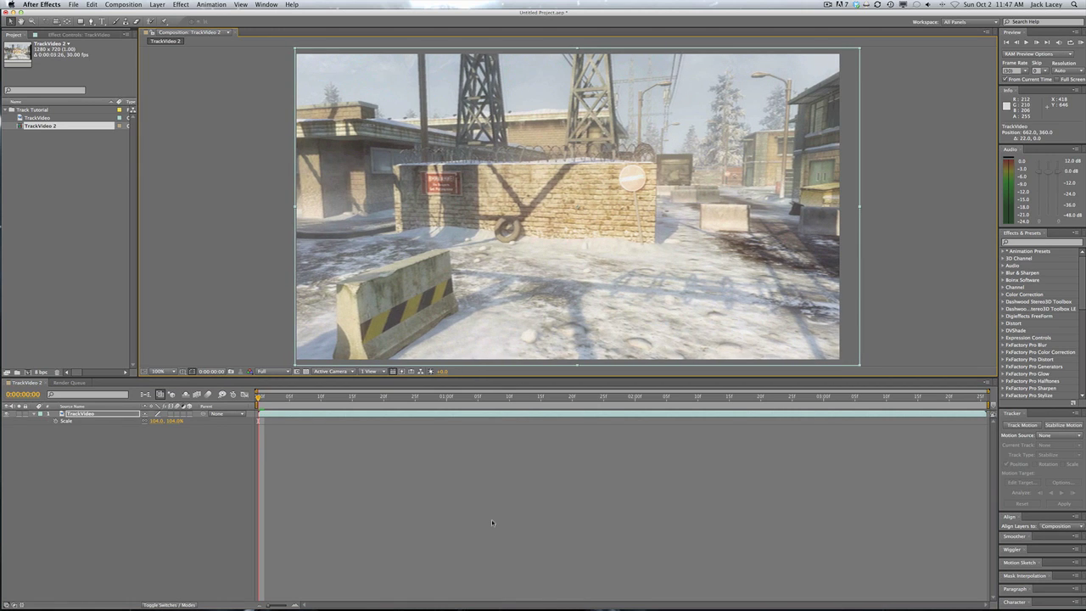
pyautogui.press('space')
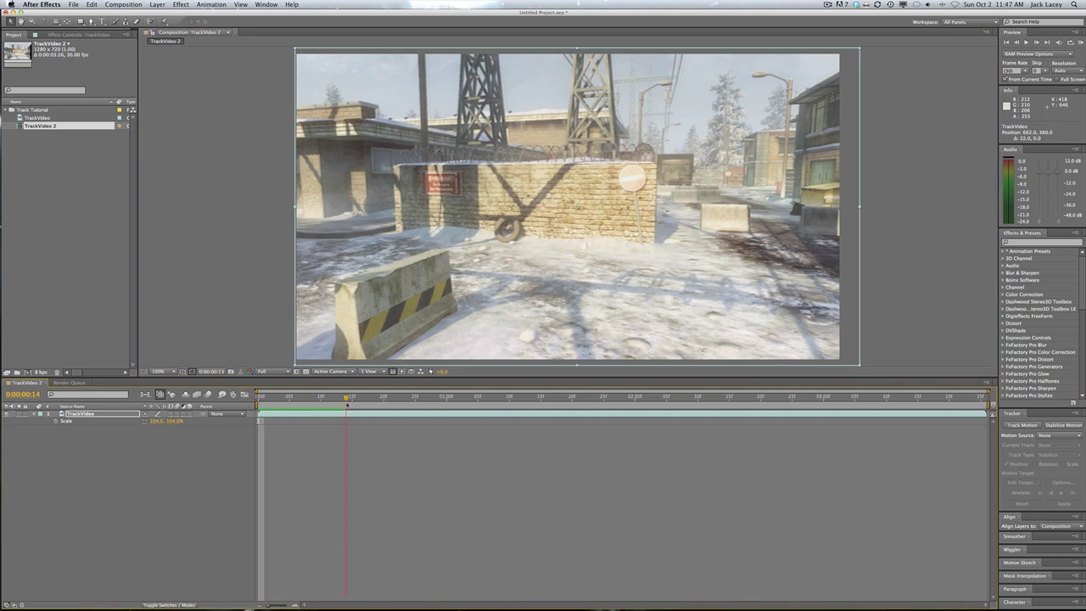
pyautogui.press('space')
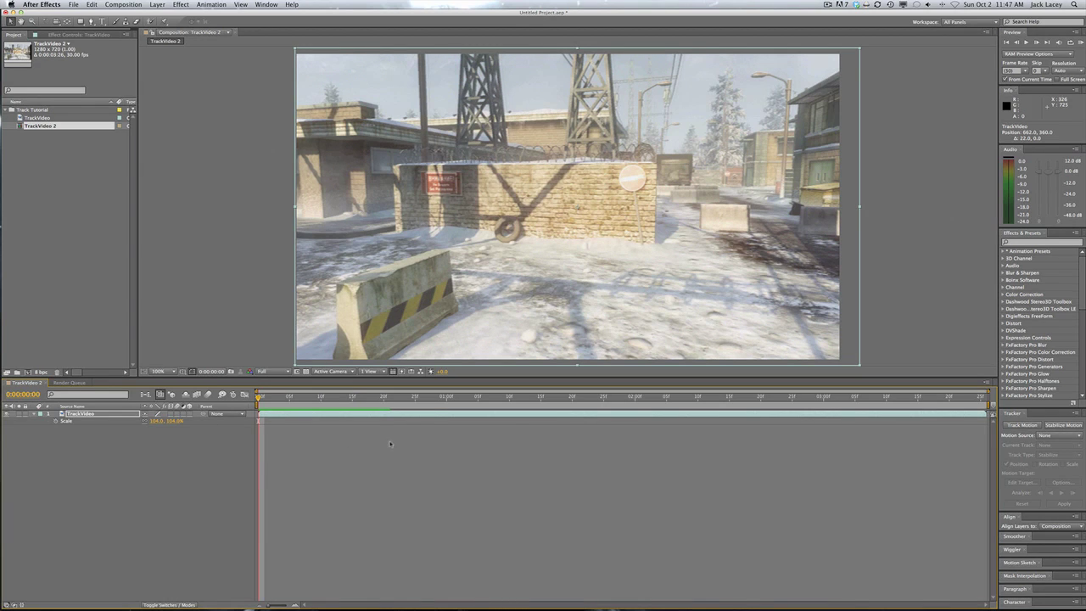
pyautogui.moveTo(351, 394); pyautogui.dragTo(254, 395)
# Add the composition to the render queue with the TIFF Sequence output format and accept the Best quality render settings
pyautogui.click(123, 5)
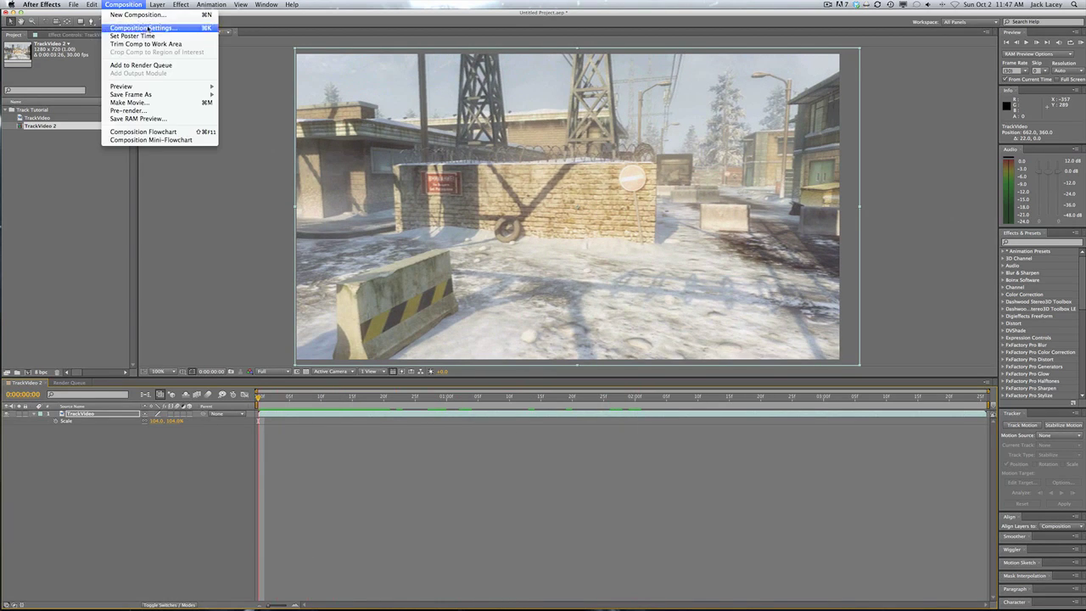
pyautogui.click(155, 65)
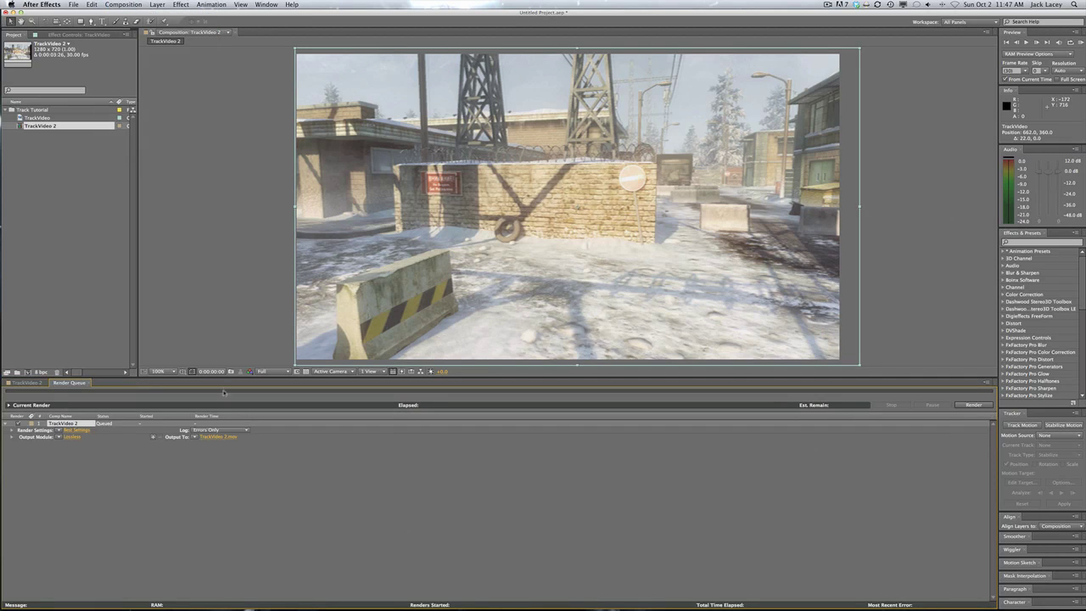
pyautogui.click(71, 438)
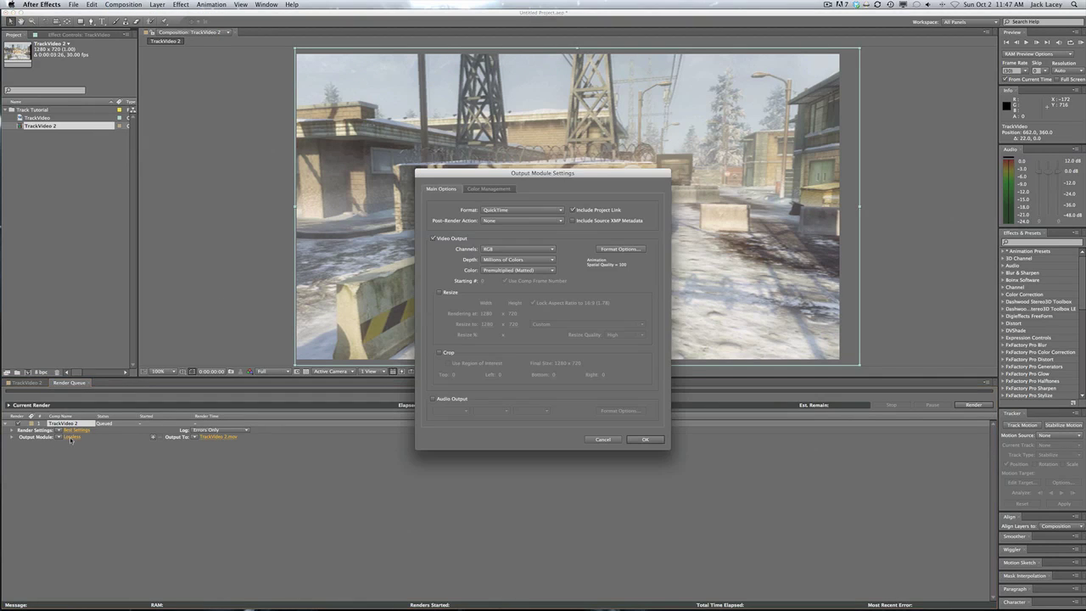
pyautogui.click(519, 212)
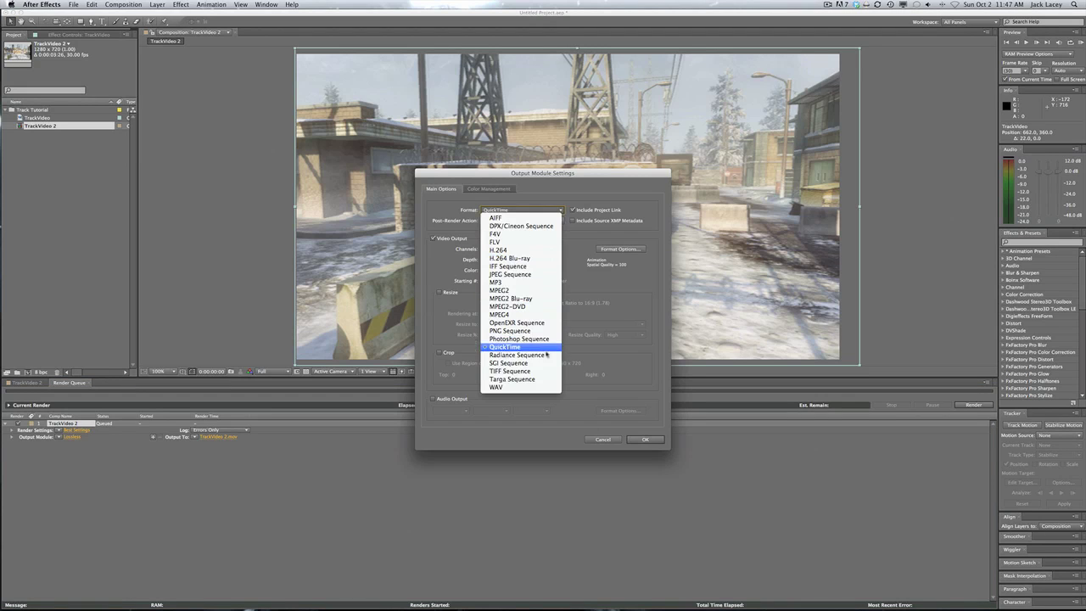
pyautogui.click(511, 371)
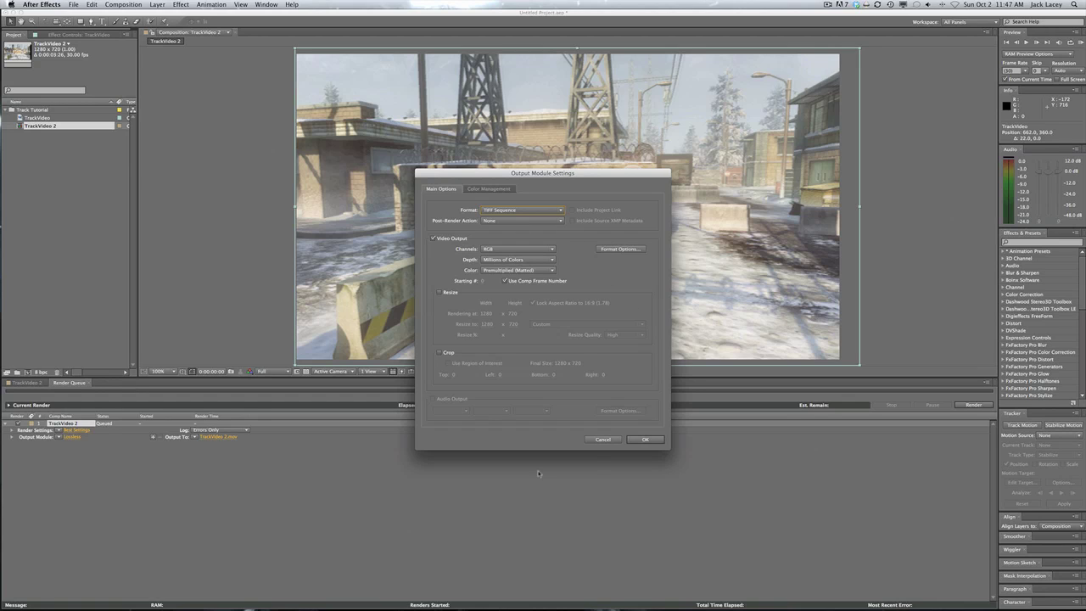
pyautogui.click(643, 440)
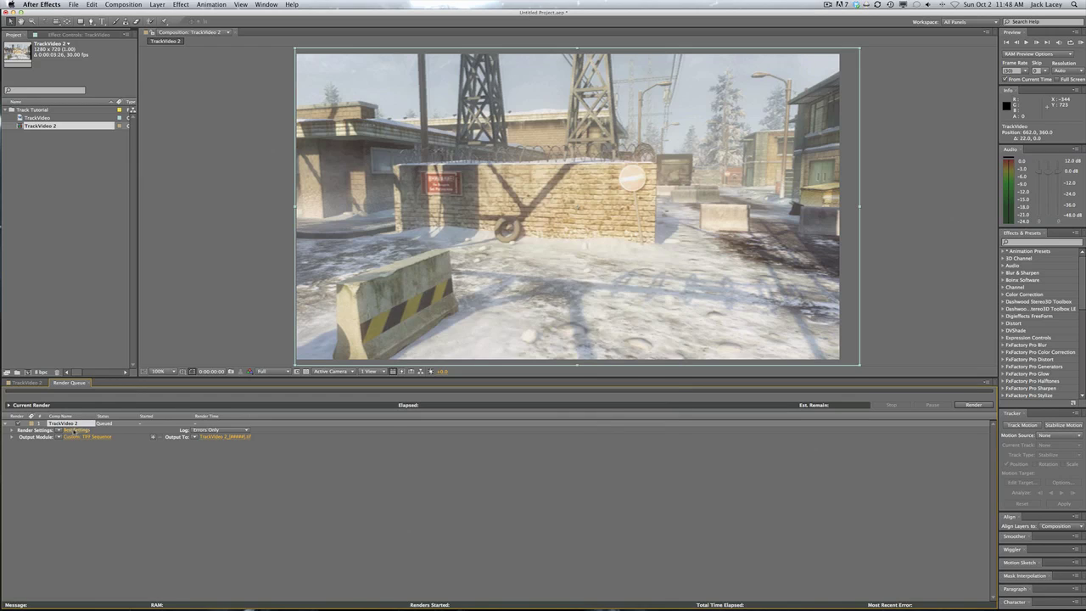
pyautogui.click(75, 431)
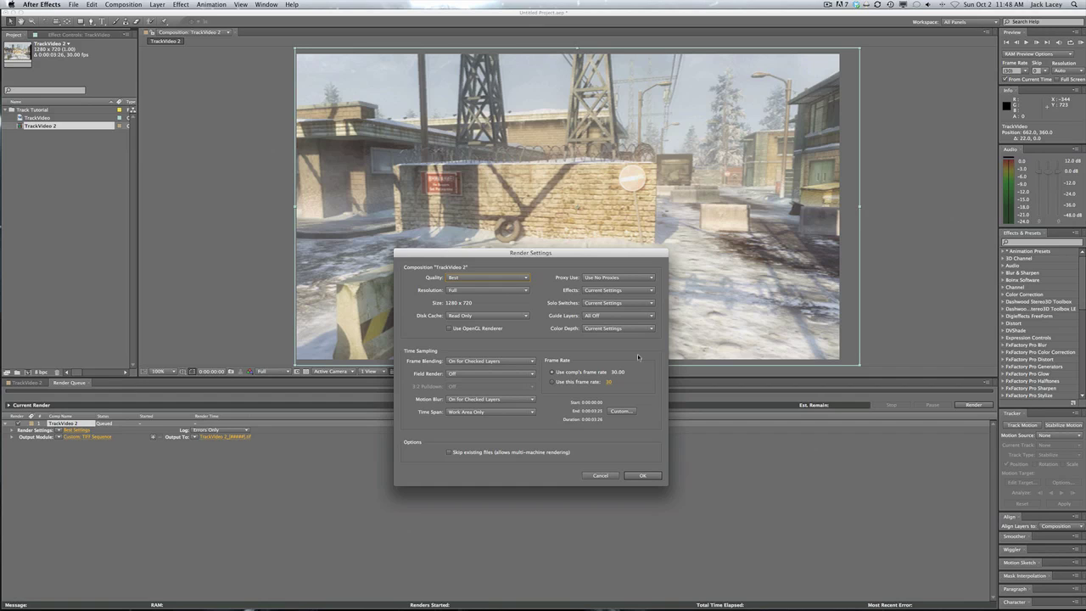
pyautogui.click(632, 475)
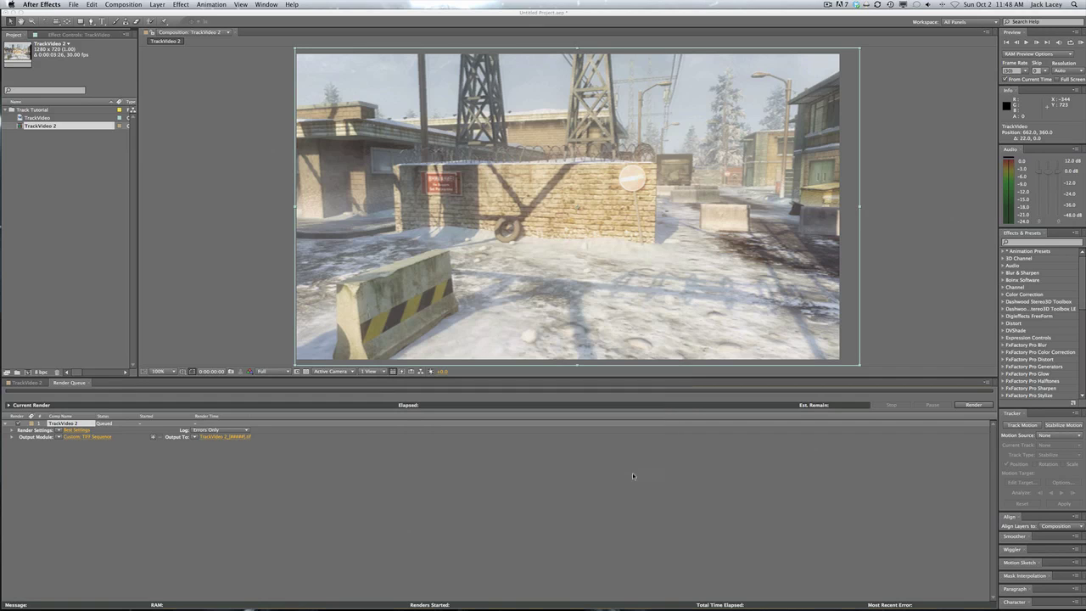
# Set the render output to the Track Tutorial folder with the file name SEQG_[#####]
pyautogui.click(218, 437)
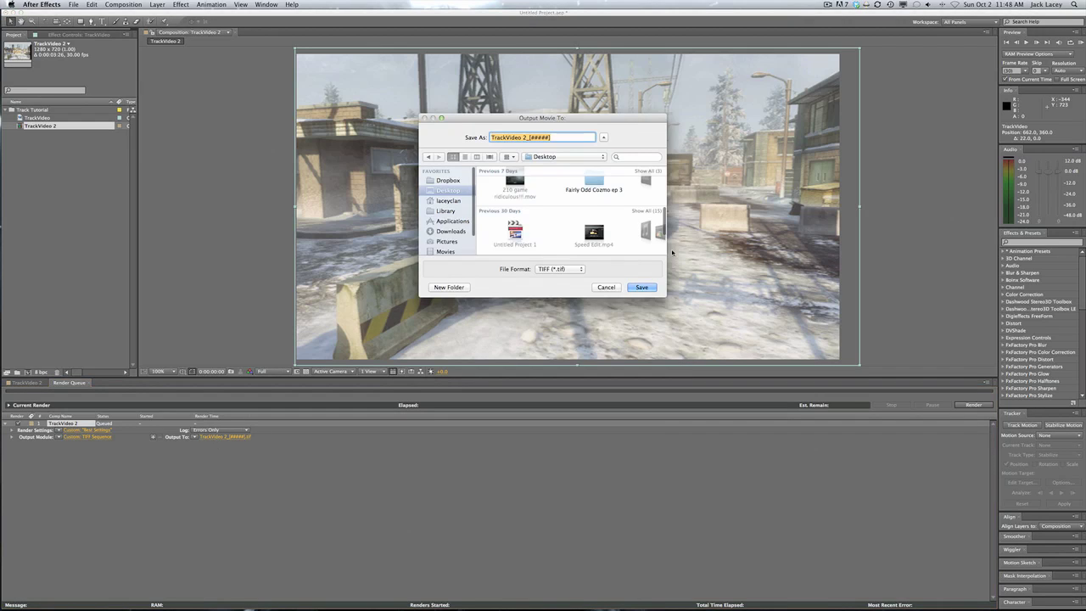
pyautogui.moveTo(528, 138); pyautogui.dragTo(469, 137)
pyautogui.click(532, 137)
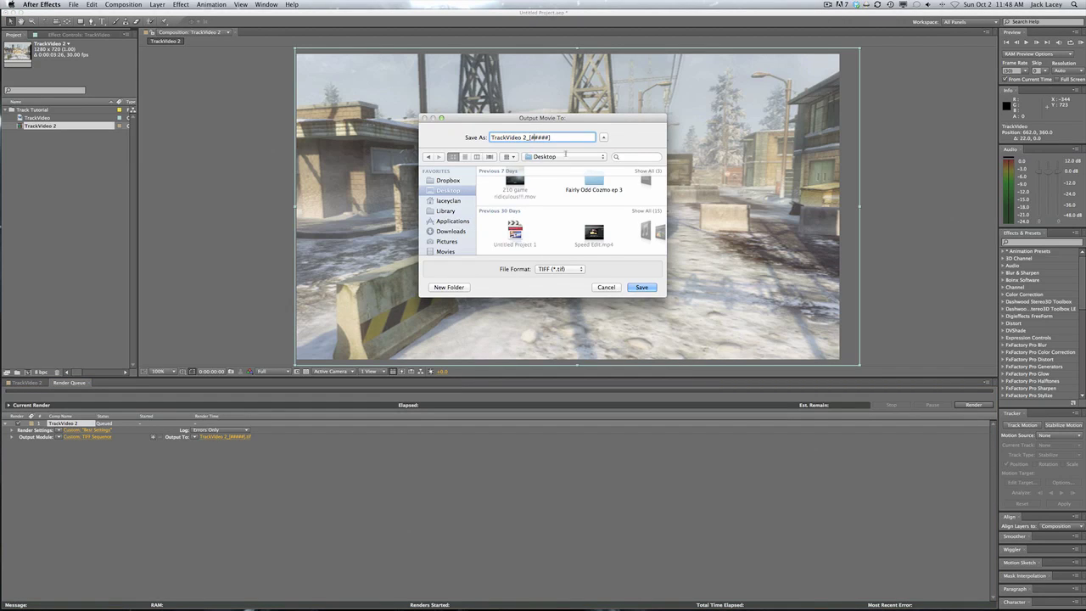
pyautogui.click(565, 156)
pyautogui.click(575, 213)
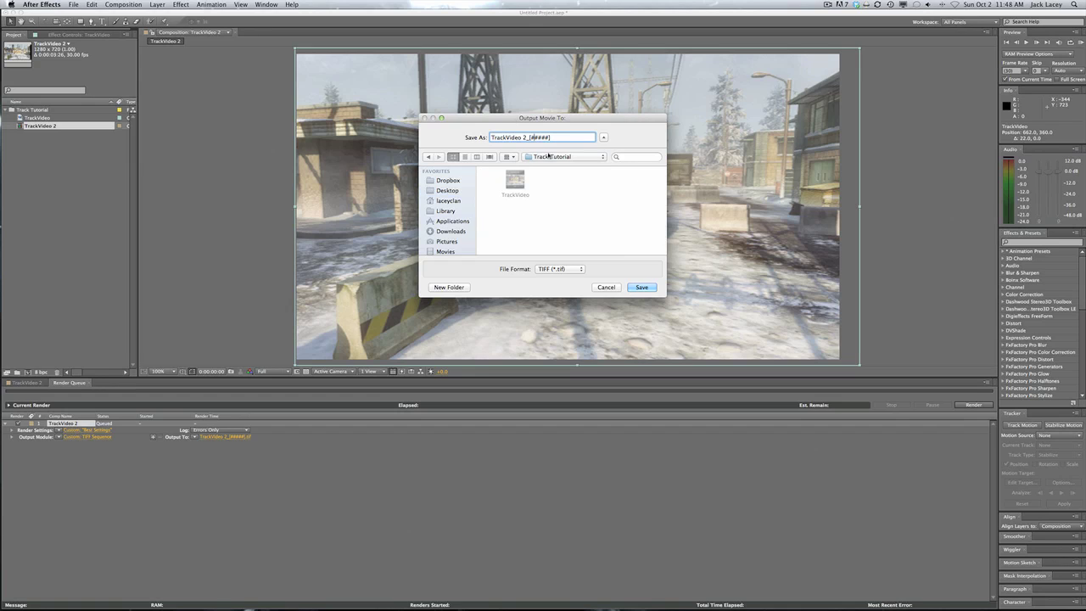
pyautogui.moveTo(526, 138); pyautogui.dragTo(463, 133)
pyautogui.press('BackSpace')
pyautogui.write('SEQ')
pyautogui.write('_')
pyautogui.press('Return')
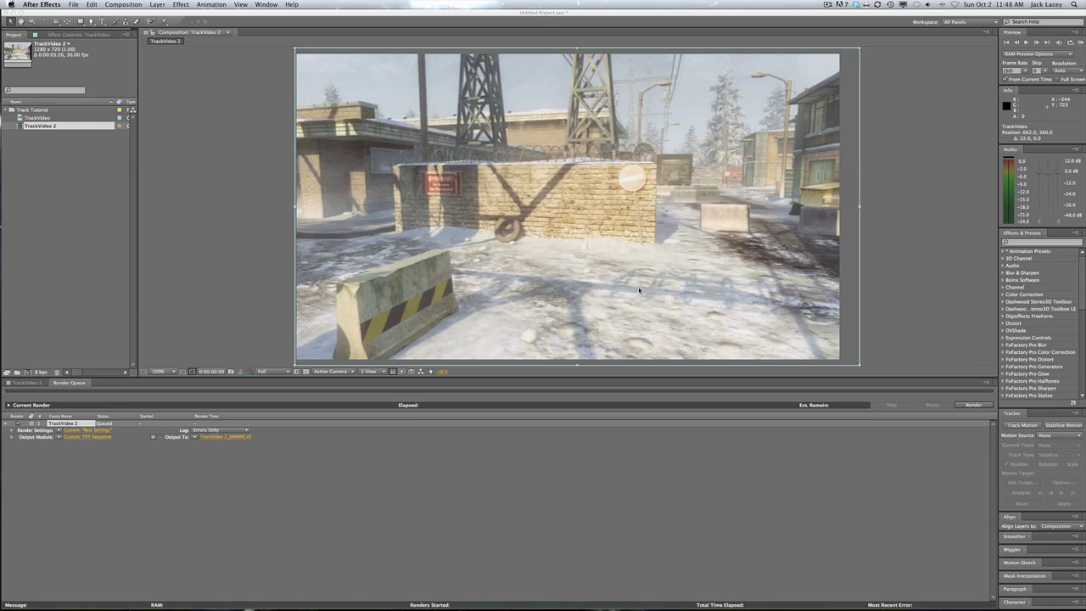
# Redirect the output into a new folder named SEQTRACK inside Track Tutorial and render the TIFF sequence
pyautogui.click(209, 438)
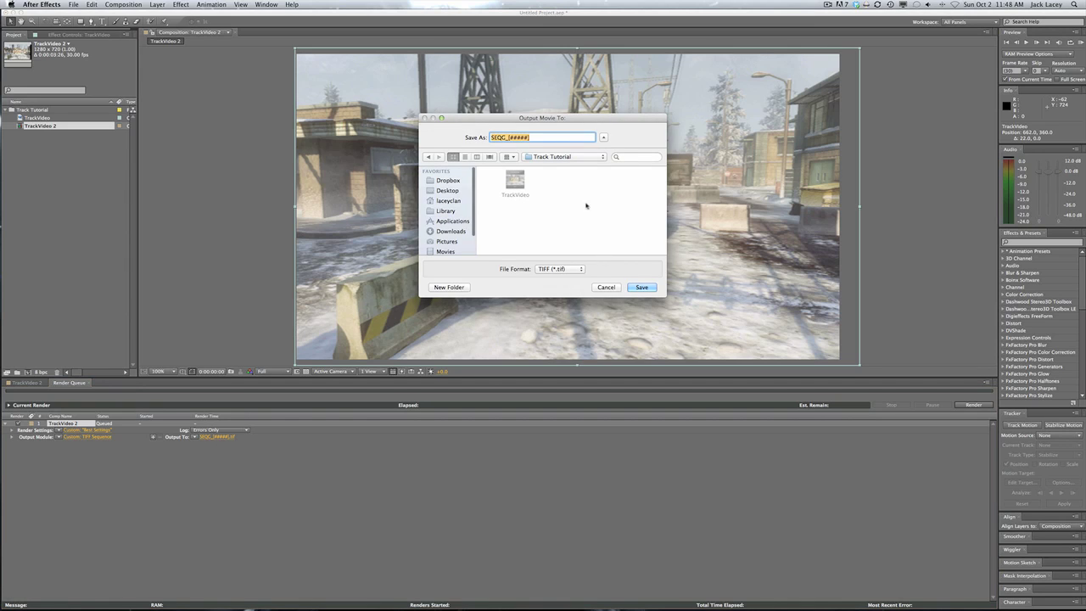
pyautogui.click(448, 287)
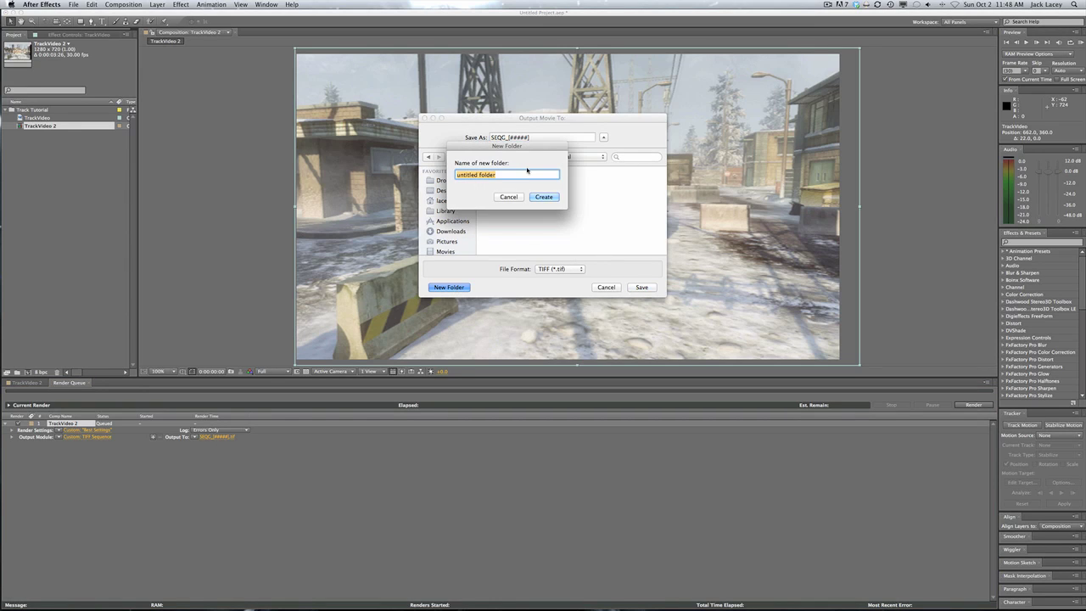
pyautogui.write('SEQTRACK')
pyautogui.press('Return')
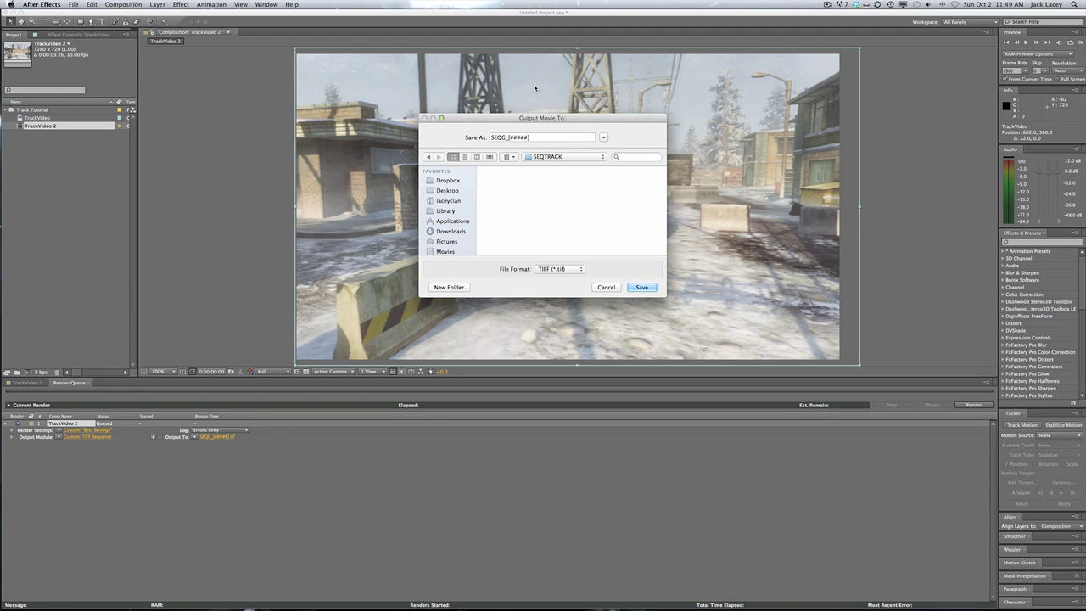
pyautogui.click(643, 286)
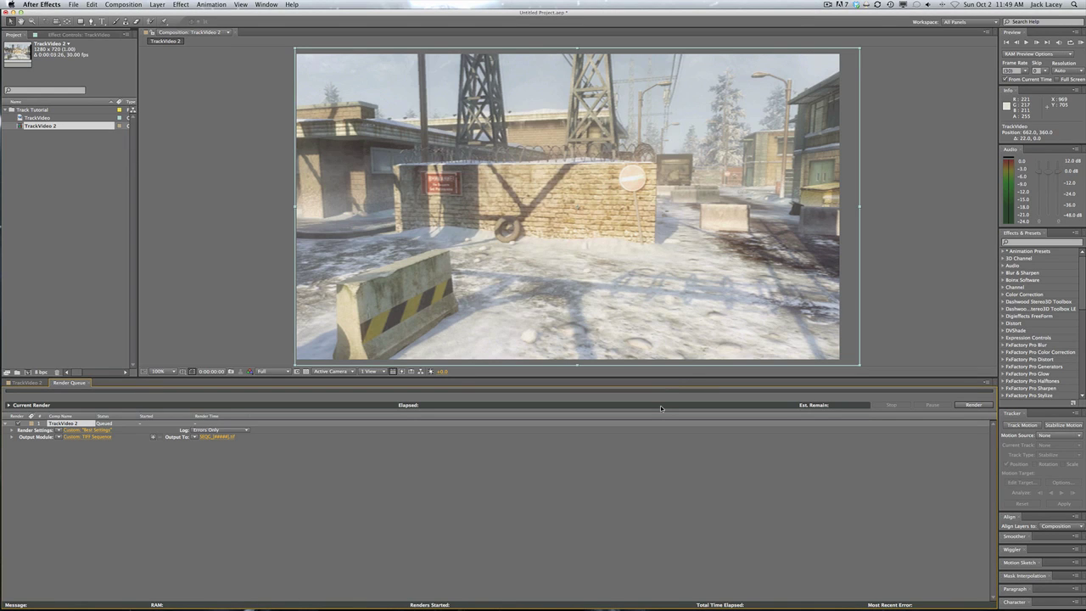
pyautogui.click(967, 404)
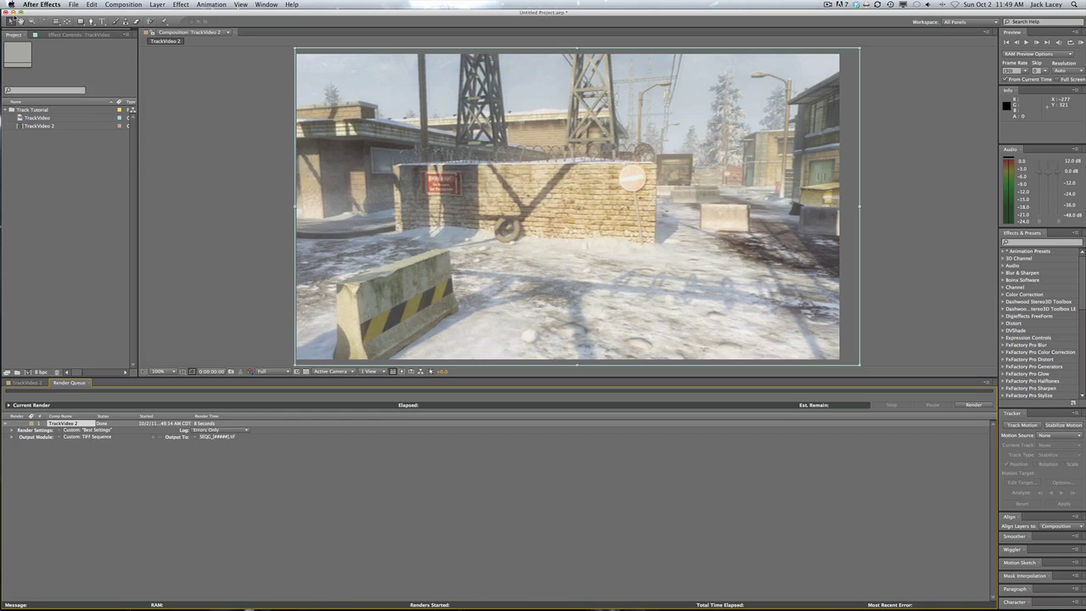
# Put the After Effects window away and switch to boujou with its empty project
pyautogui.click(11, 12)
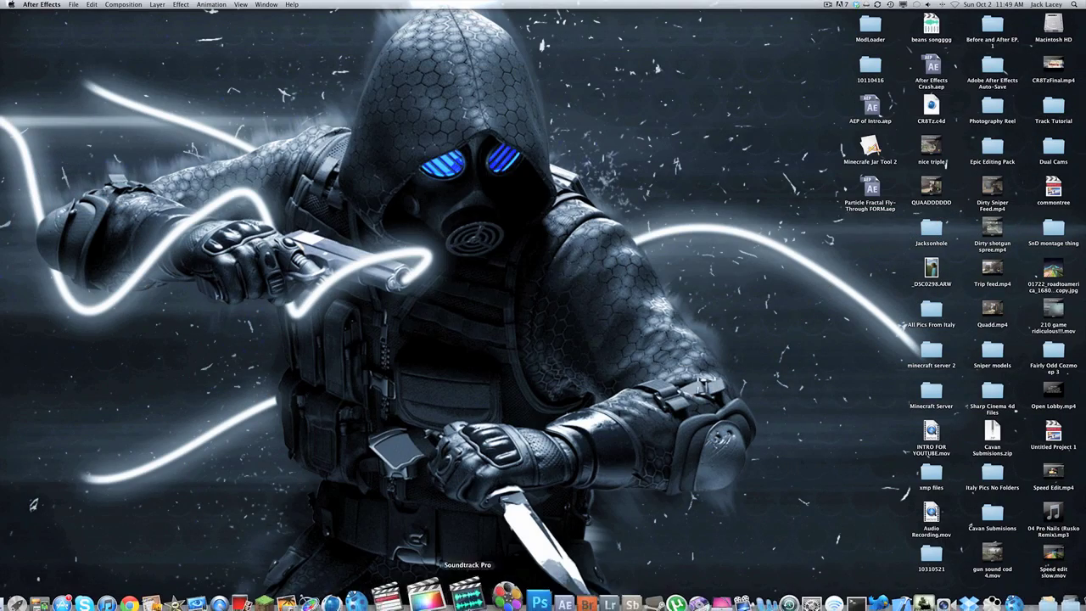
pyautogui.click(398, 586)
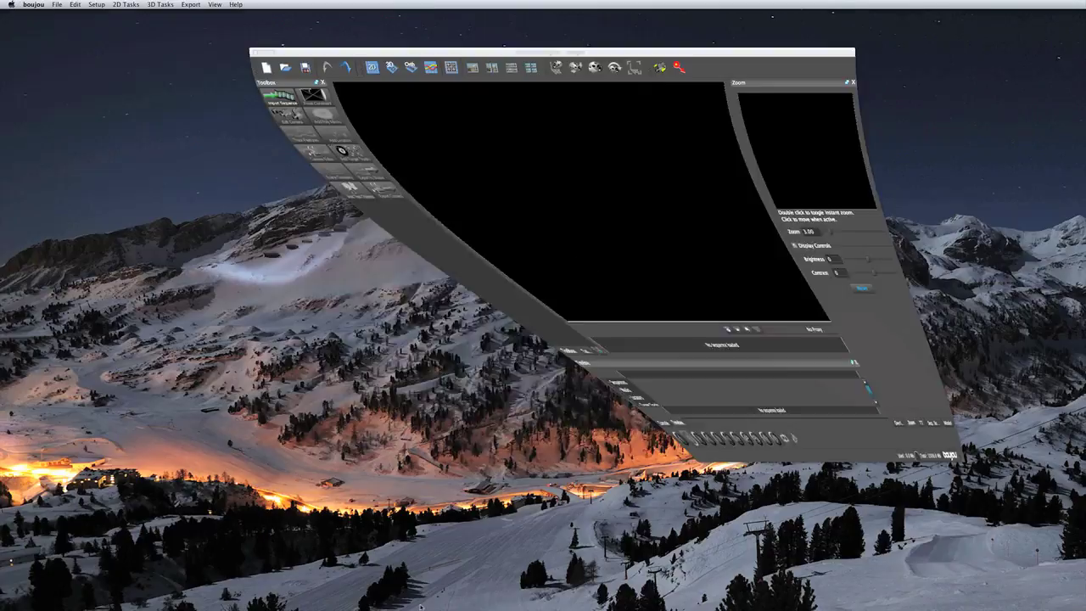
pyautogui.moveTo(399, 49)
pyautogui.mouseDown()
pyautogui.moveTo(375, 162)
pyautogui.moveTo(384, 39)
pyautogui.mouseUp()
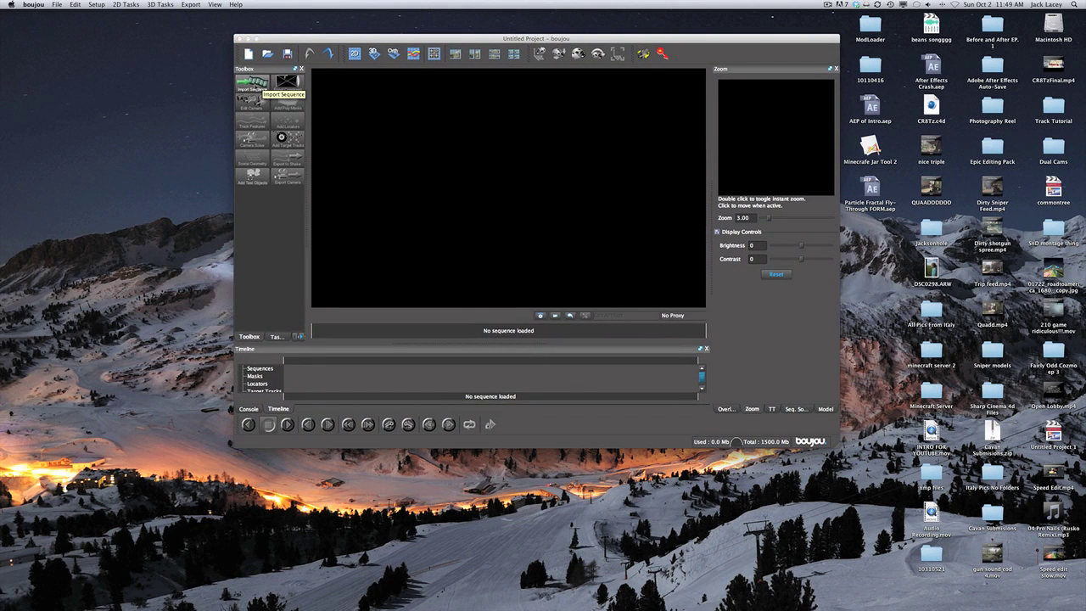
# Start a sequence import and load SEQG_00000.tif from the SEQTRACK folder in Track Tutorial on the Desktop
pyautogui.click(253, 85)
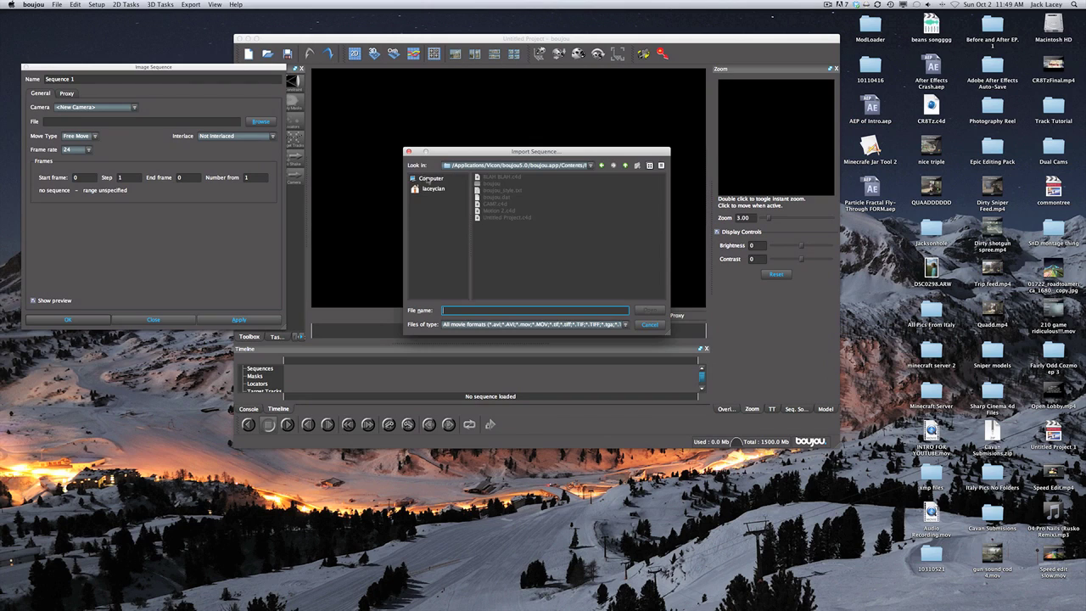
pyautogui.click(429, 178)
pyautogui.click(448, 188)
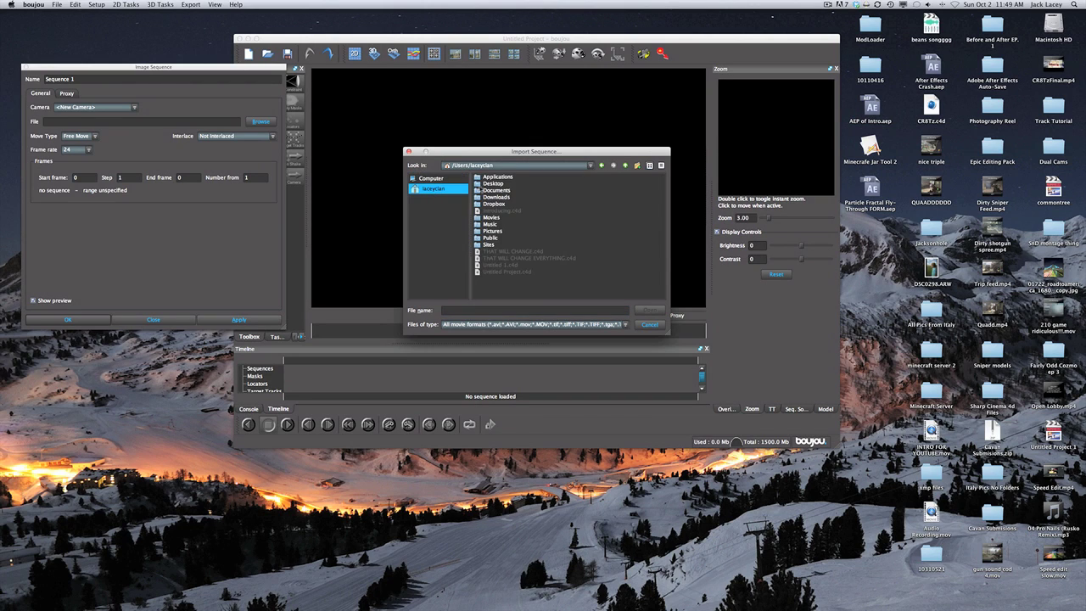
pyautogui.doubleClick(496, 184)
pyautogui.hscroll(3, 575, 225)
pyautogui.doubleClick(607, 231)
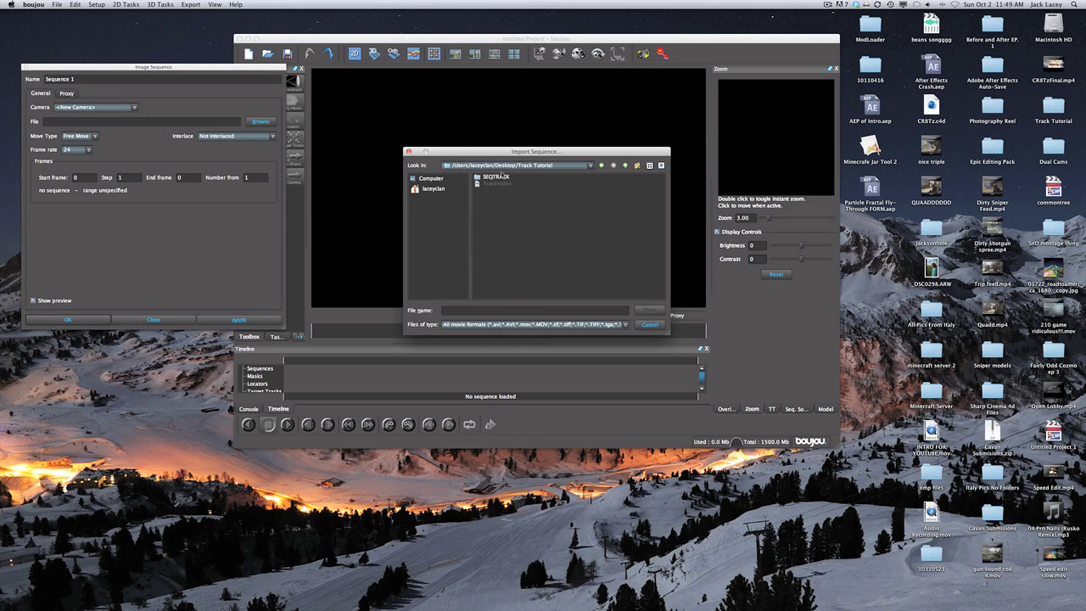
pyautogui.doubleClick(493, 177)
pyautogui.click(492, 177)
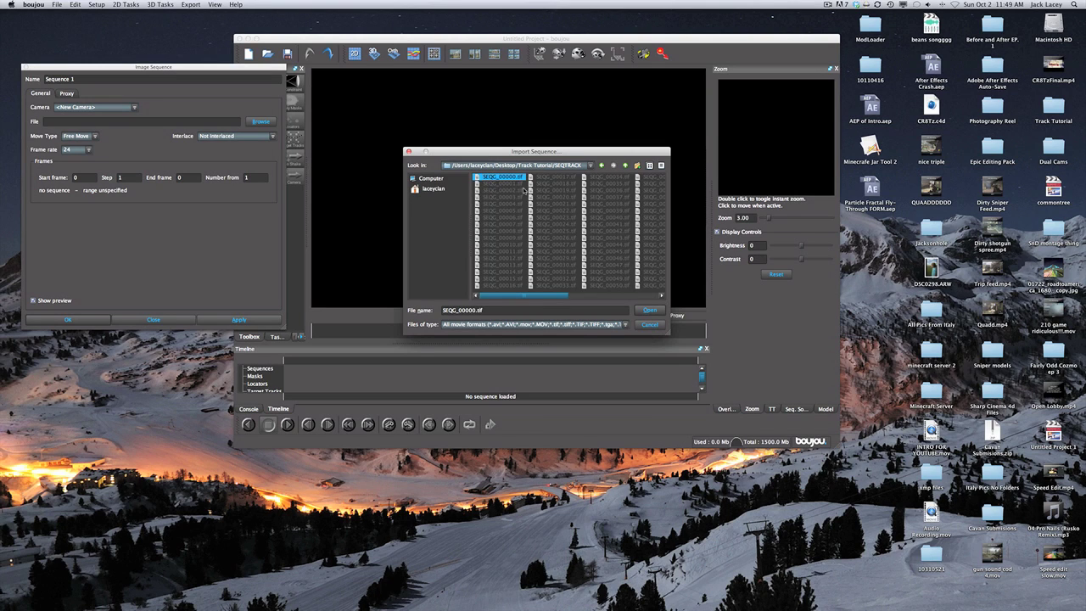
pyautogui.click(648, 311)
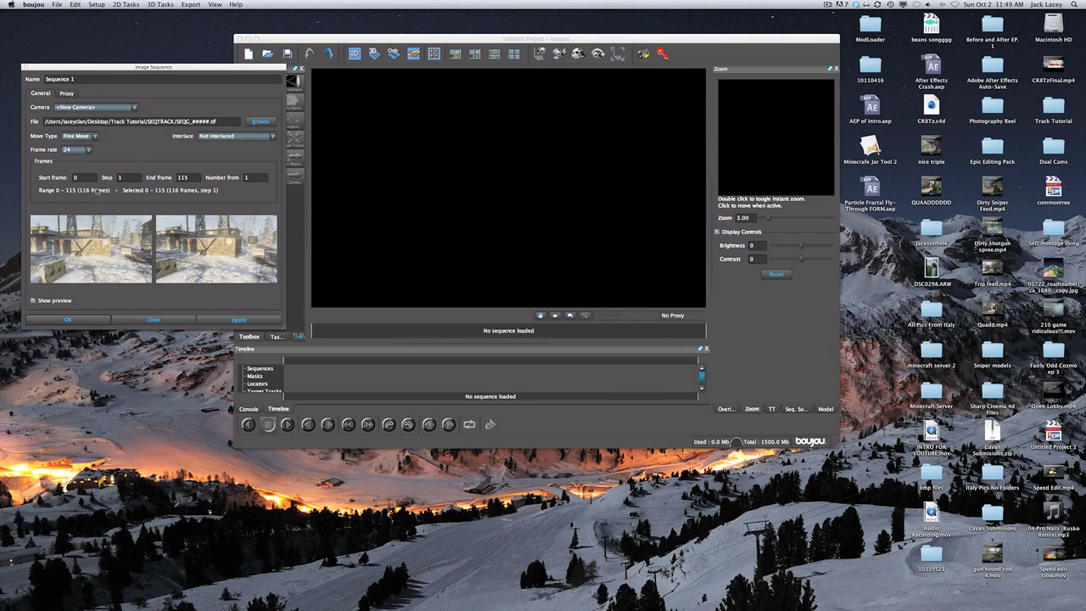
# Set the image sequence's frame rate to 30 and apply the import
pyautogui.click(74, 150)
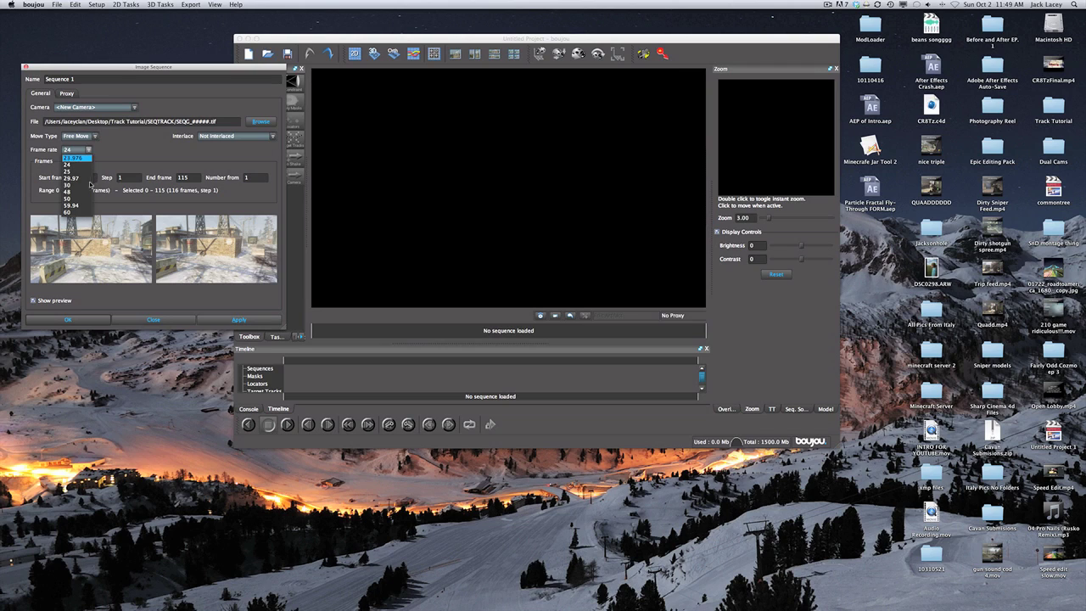
pyautogui.click(81, 185)
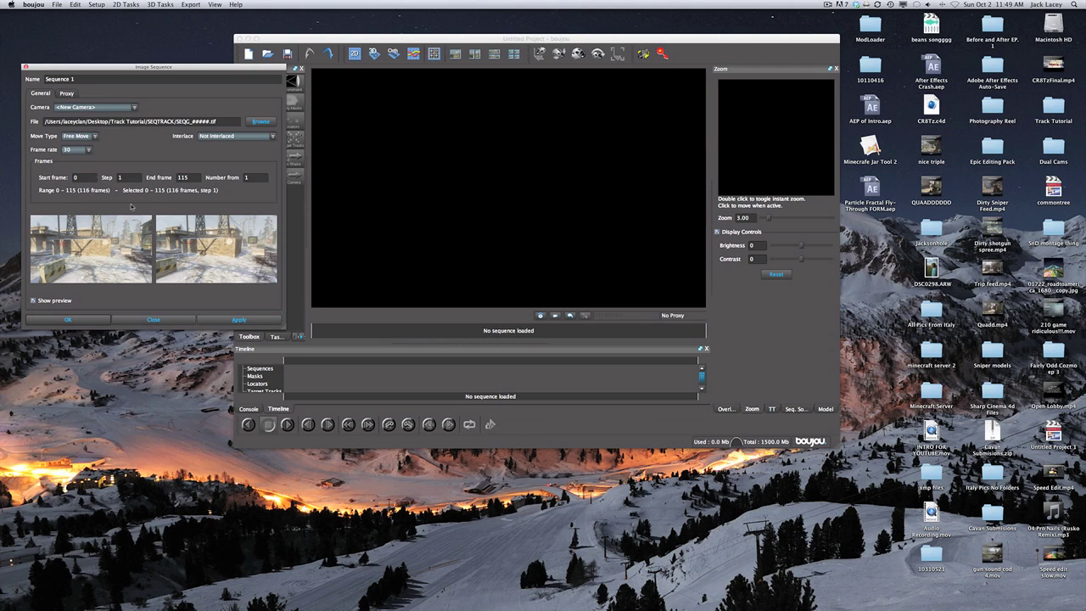
pyautogui.click(80, 151)
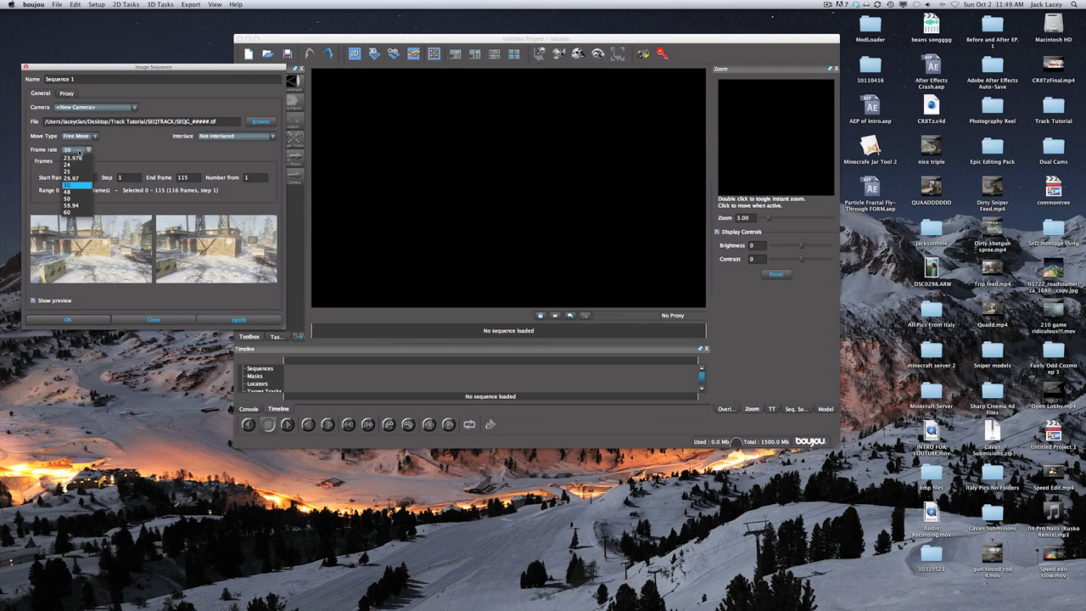
pyautogui.click(78, 186)
pyautogui.click(85, 150)
pyautogui.click(85, 186)
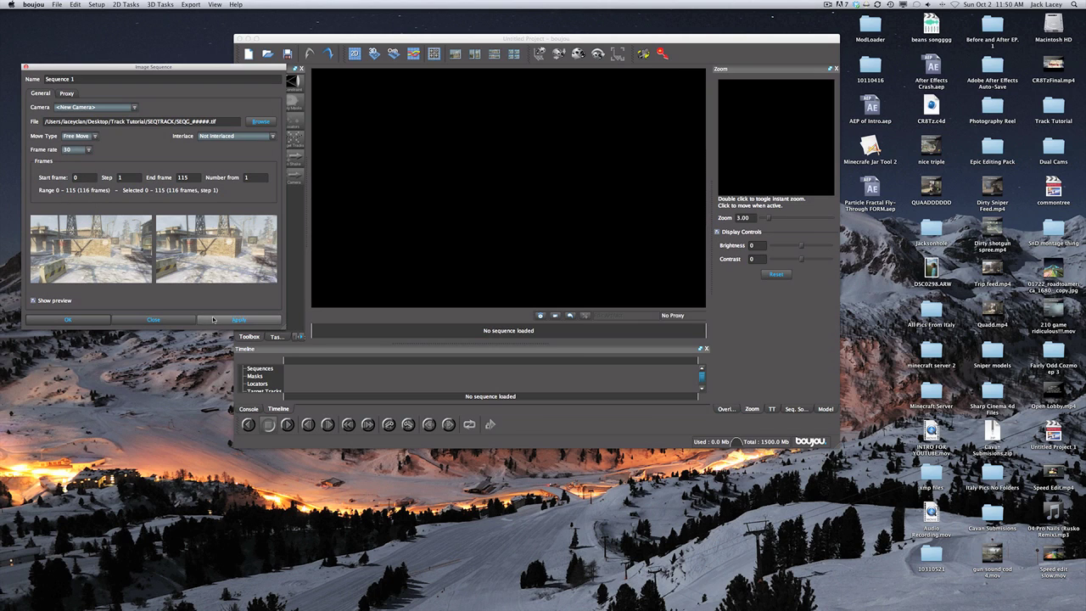
pyautogui.click(239, 319)
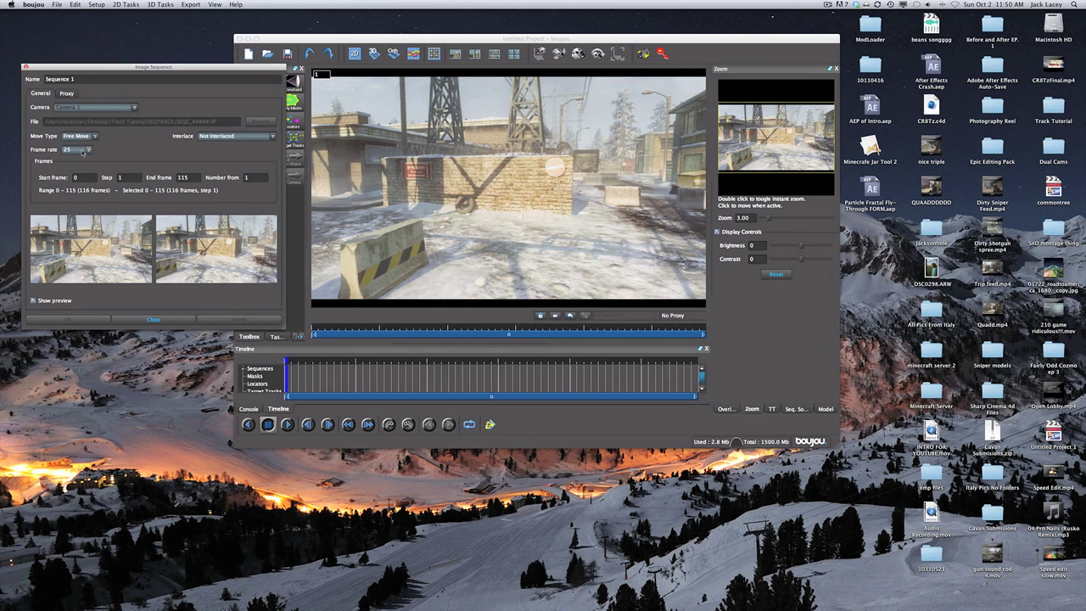
# Reset the imported sequence's frame rate to 30 and close the Image Sequence properties
pyautogui.click(85, 151)
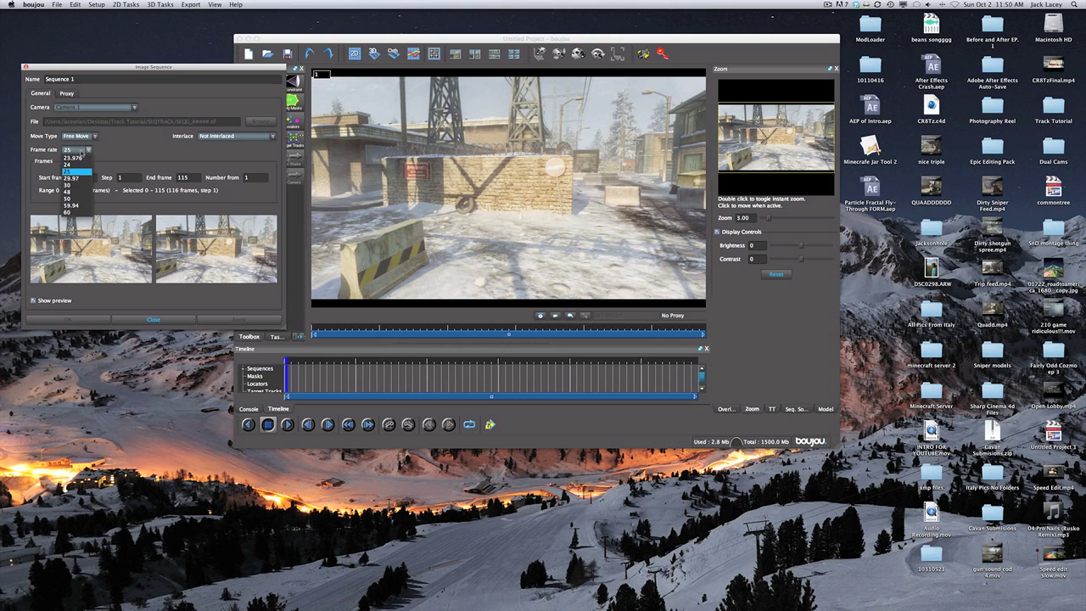
pyautogui.click(76, 186)
pyautogui.click(235, 318)
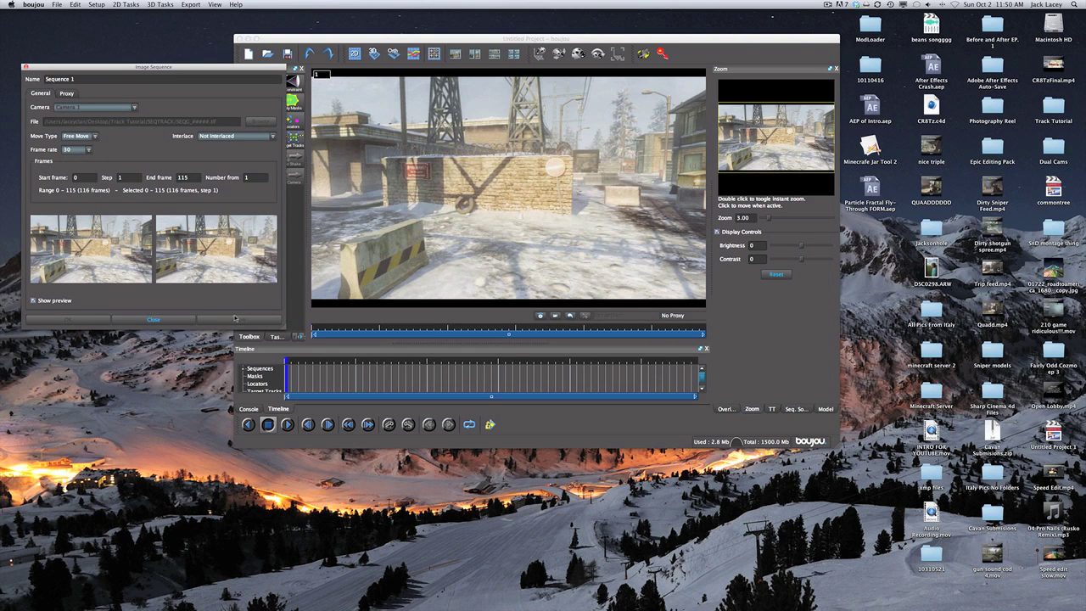
pyautogui.click(152, 319)
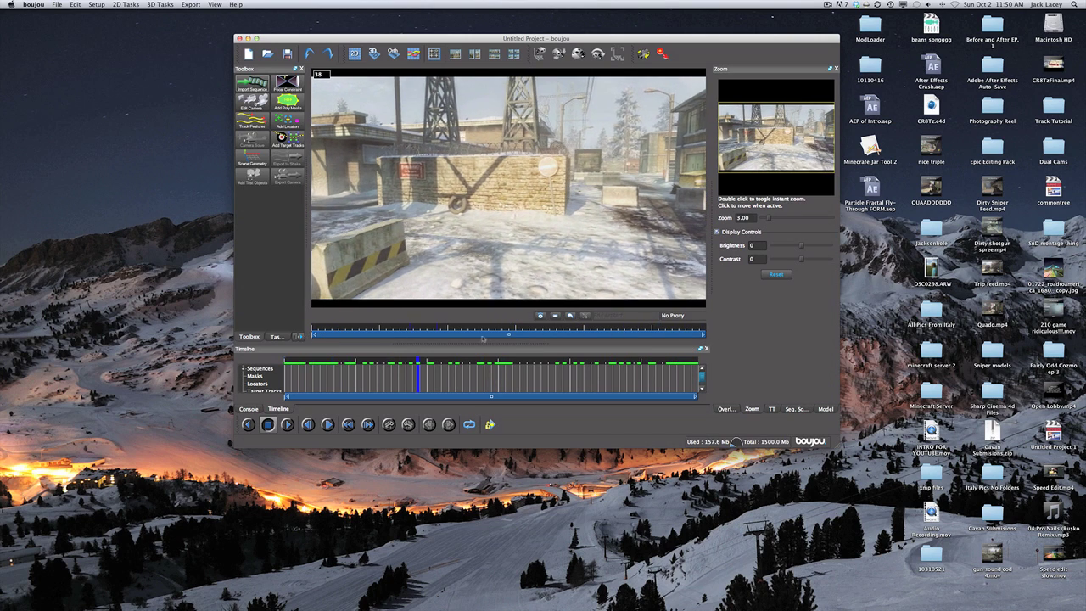
# Scrub the footage and run feature tracking on all frames of Sequence 1 with the advanced sensitivity set near its maximum
pyautogui.moveTo(578, 336); pyautogui.dragTo(412, 335)
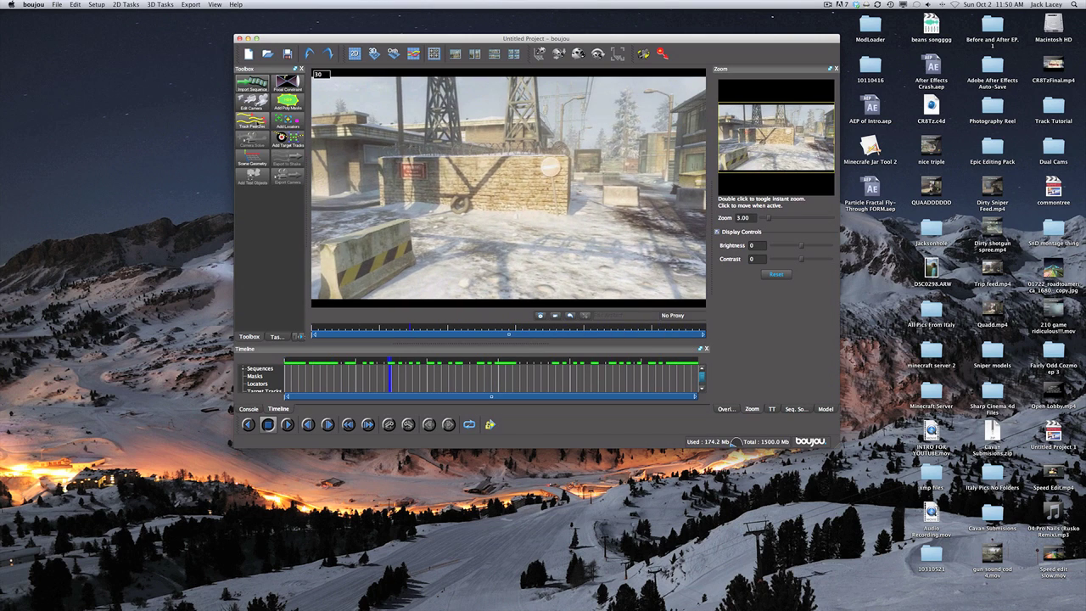
pyautogui.click(252, 121)
pyautogui.click(97, 179)
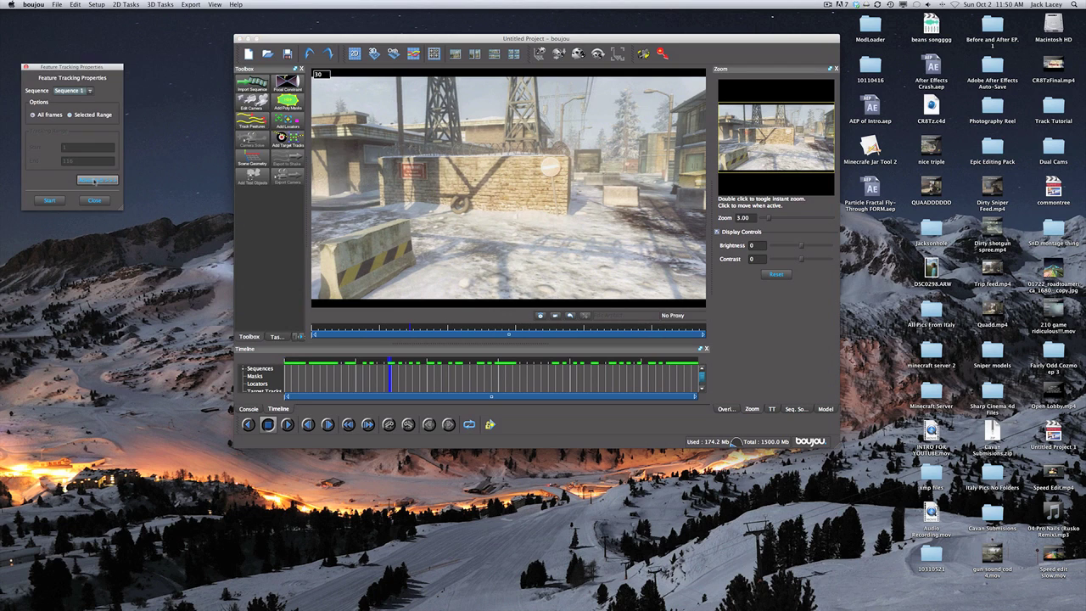
pyautogui.click(210, 131)
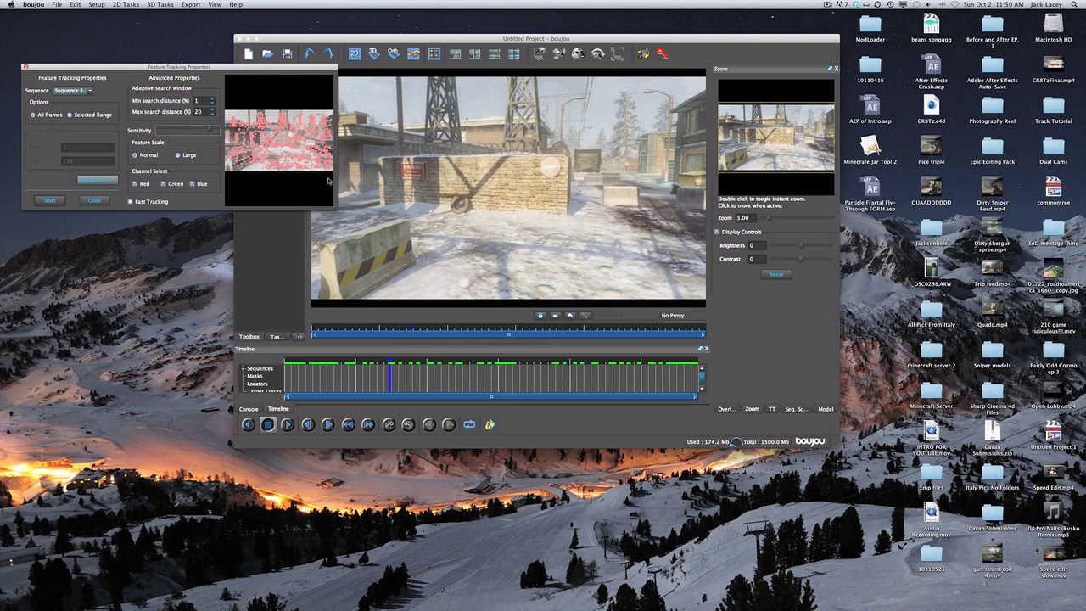
pyautogui.click(49, 201)
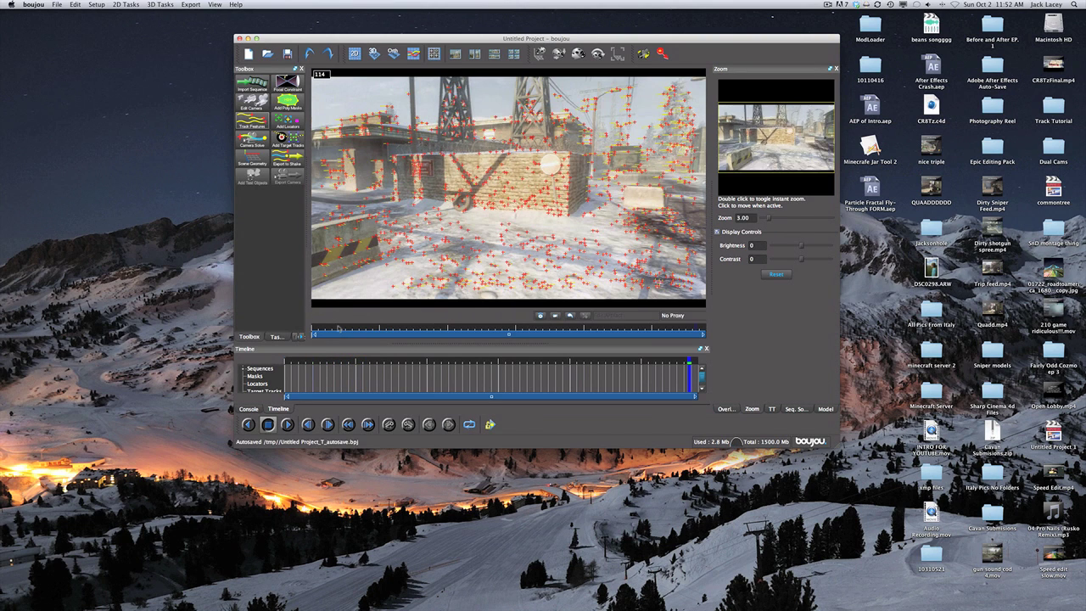
# Scrub through the tracked features and run the camera solve on all frames of Sequence 1
pyautogui.click(332, 327)
pyautogui.moveTo(332, 327); pyautogui.dragTo(558, 320)
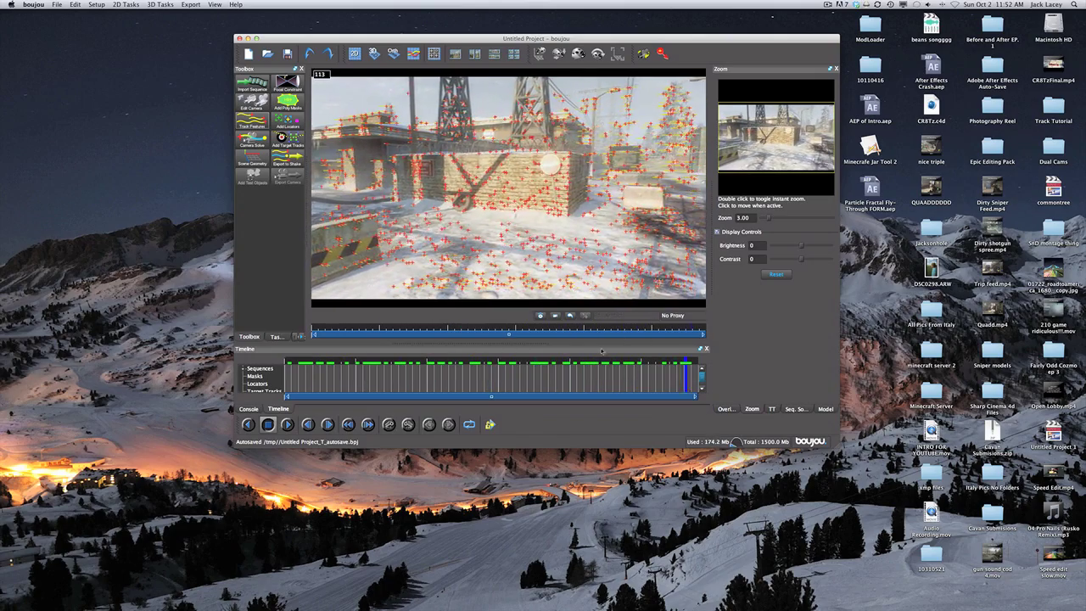
pyautogui.click(252, 140)
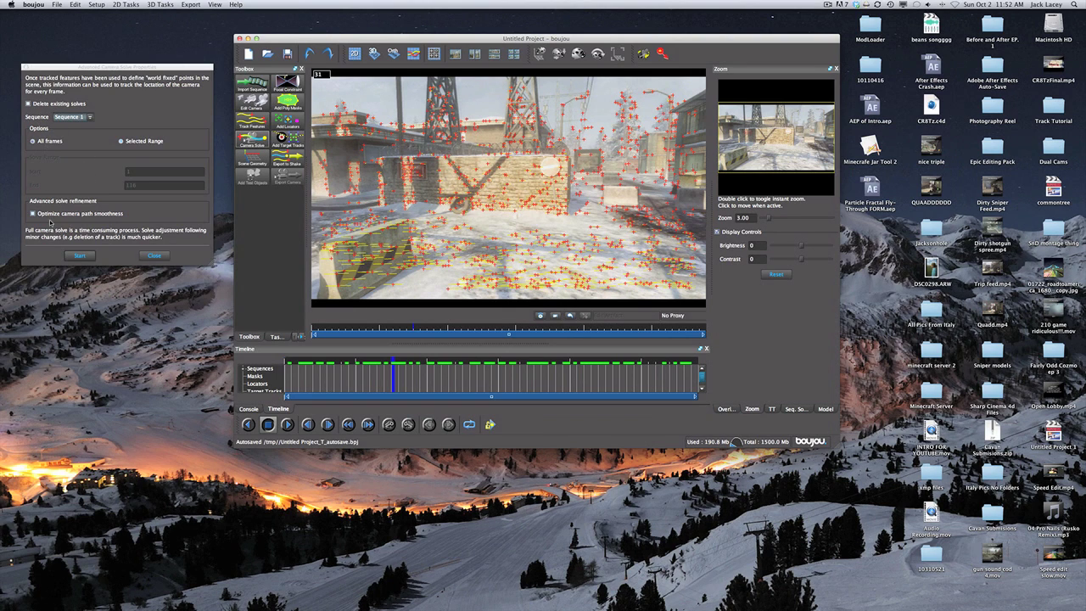
pyautogui.click(79, 255)
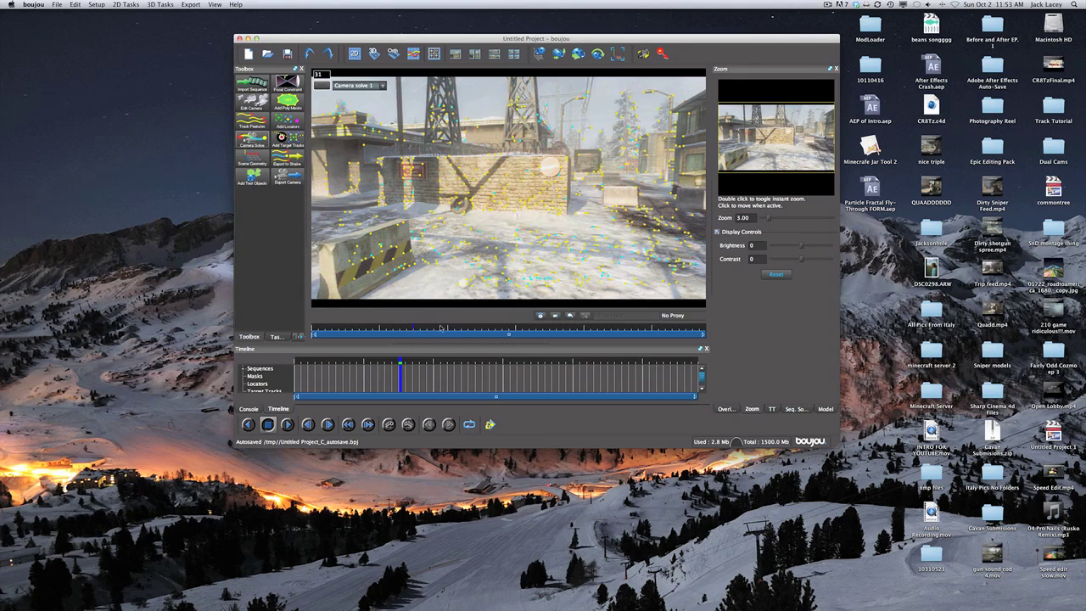
# Filter the solved 3D structure to keep the top 50% of points and scrub through the footage to check them
pyautogui.moveTo(452, 335); pyautogui.dragTo(356, 315)
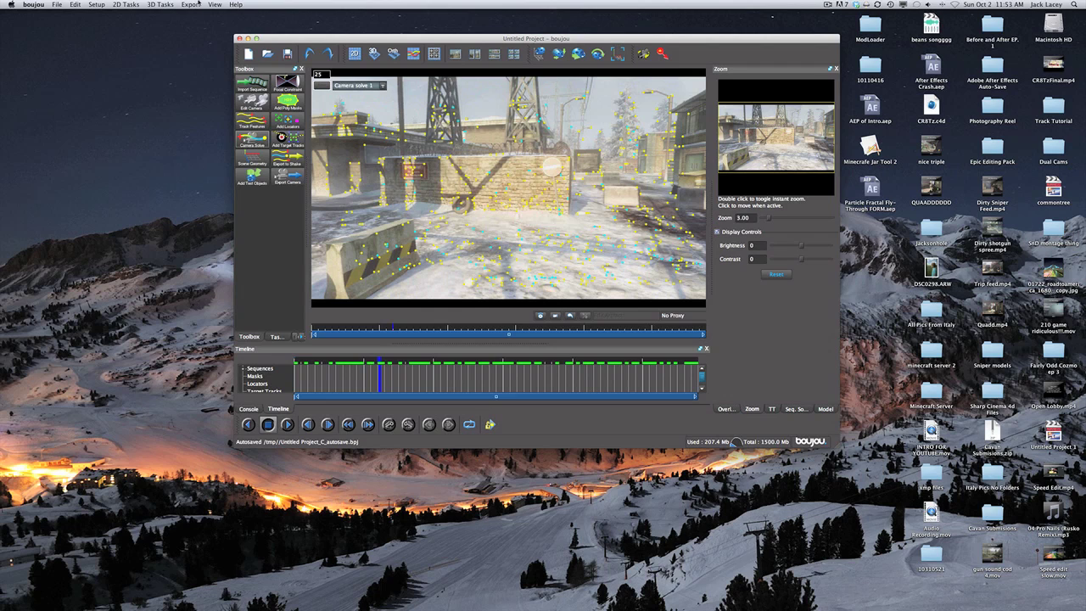
pyautogui.click(162, 5)
pyautogui.moveTo(180, 82)
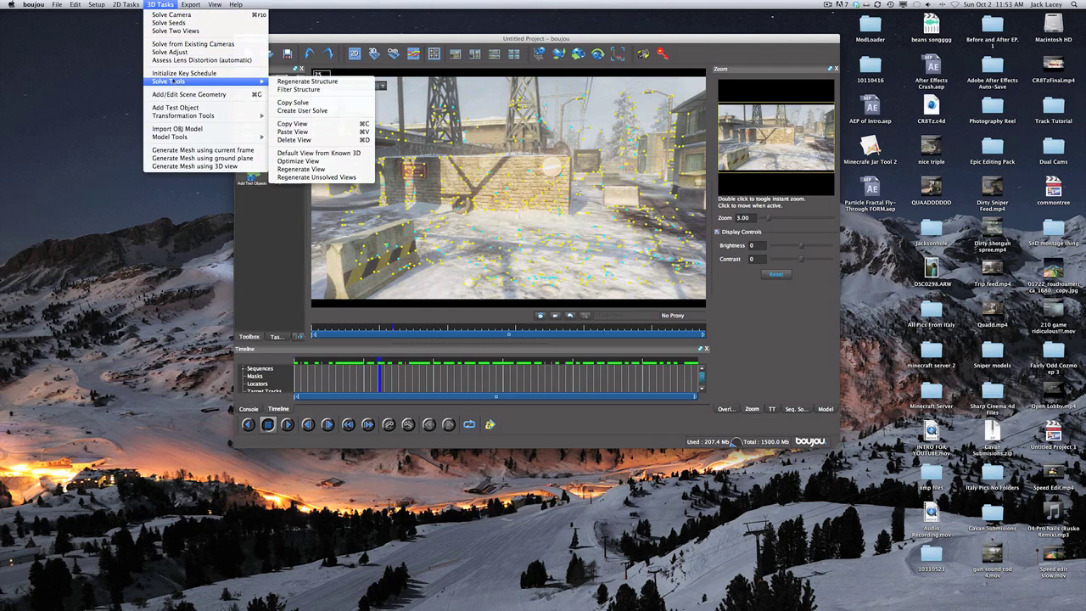
pyautogui.click(299, 89)
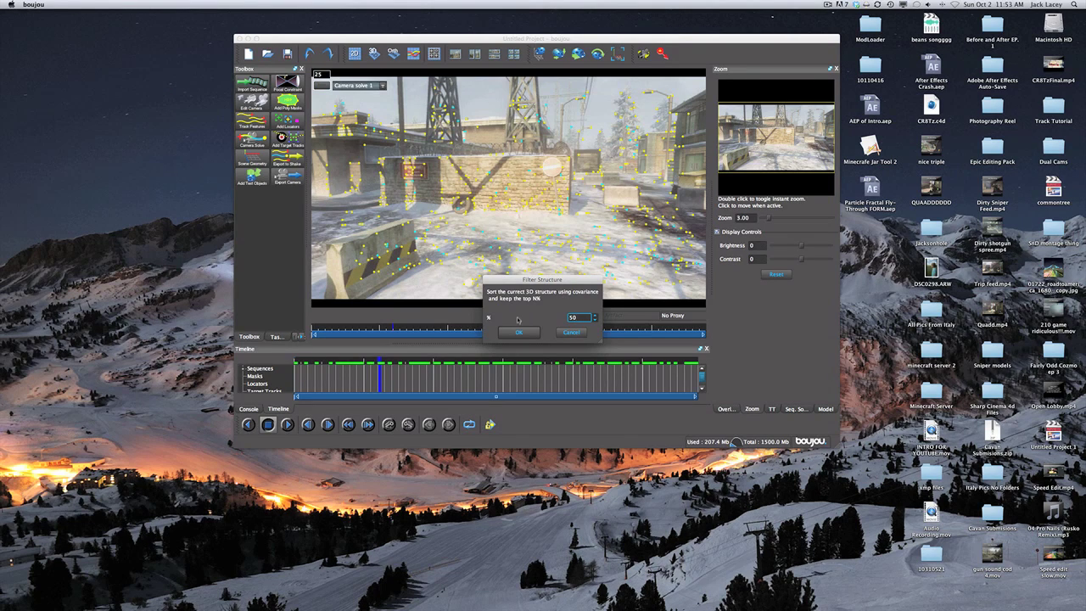
pyautogui.write('50')
pyautogui.press('Return')
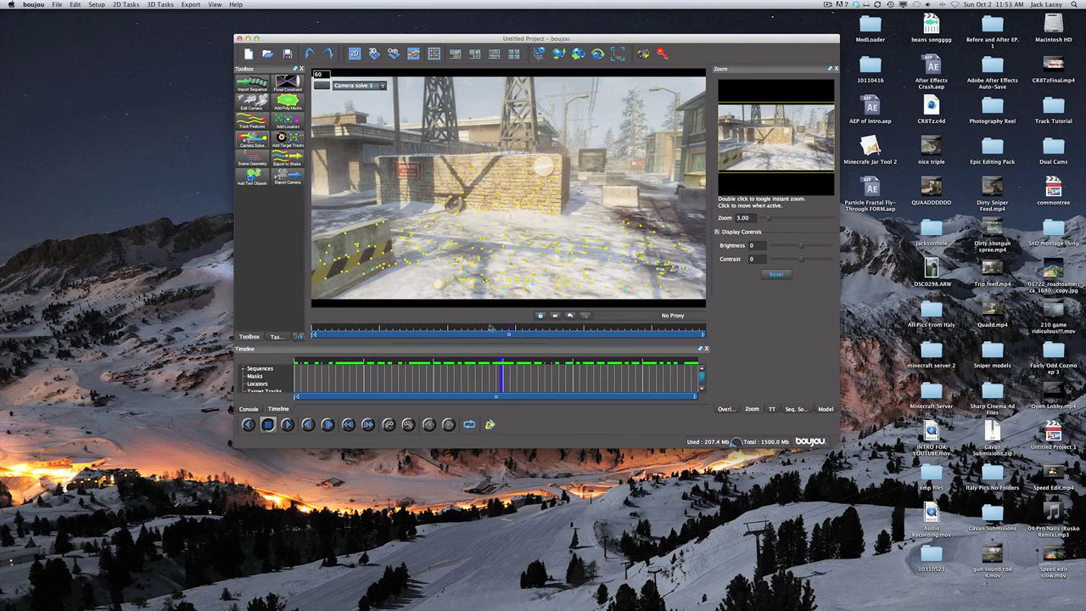
pyautogui.moveTo(475, 334)
pyautogui.mouseDown()
pyautogui.moveTo(435, 336)
pyautogui.moveTo(464, 341)
pyautogui.mouseUp()
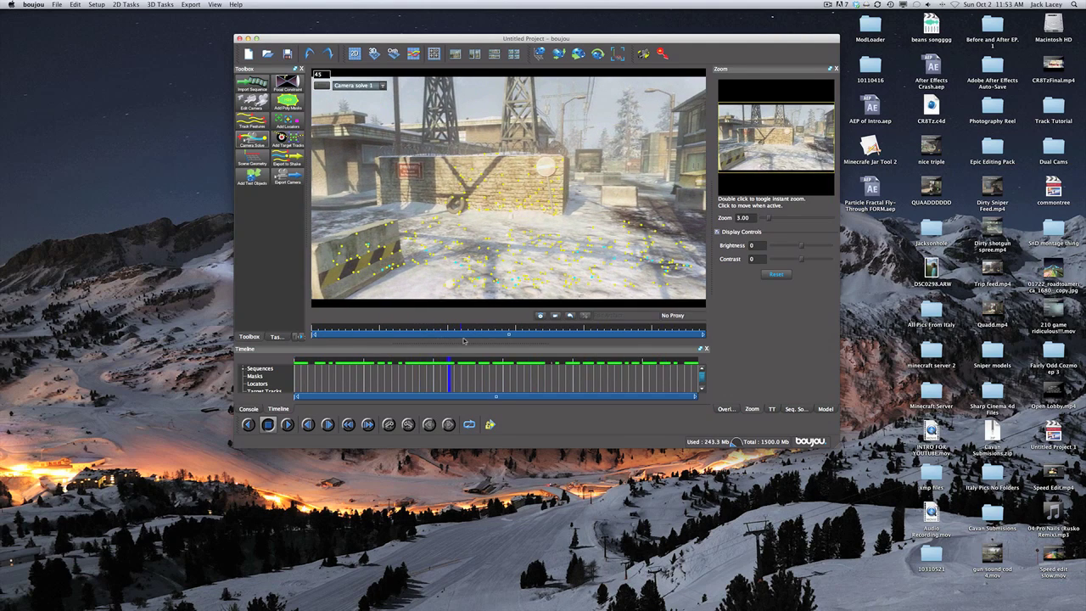
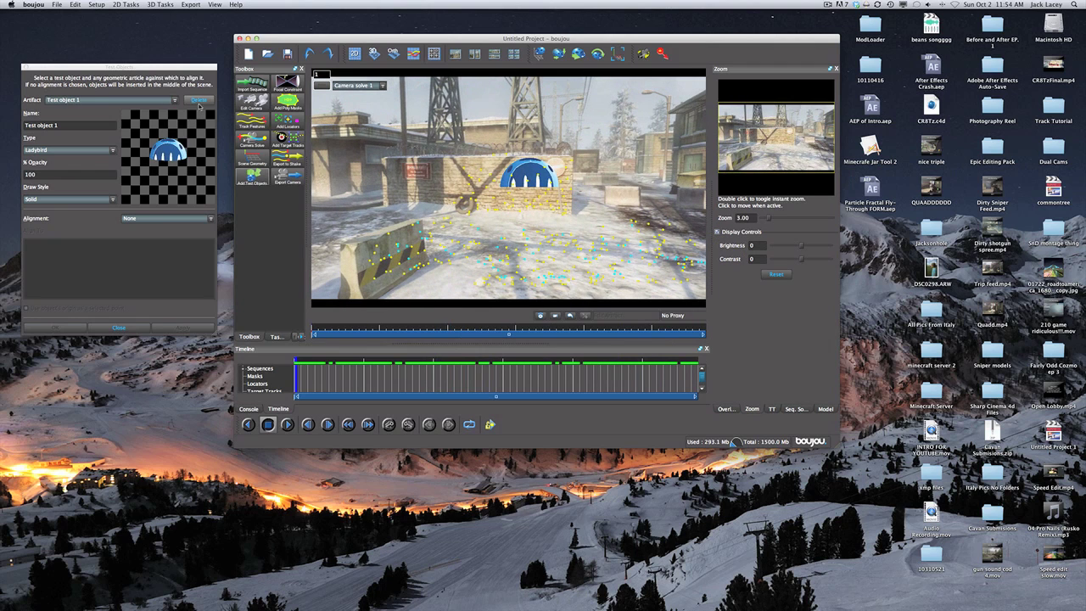
# Add an x-axis coordinate frame hint to the scene geometry and connect it to two selected tracking points on the snowy ground
pyautogui.click(245, 152)
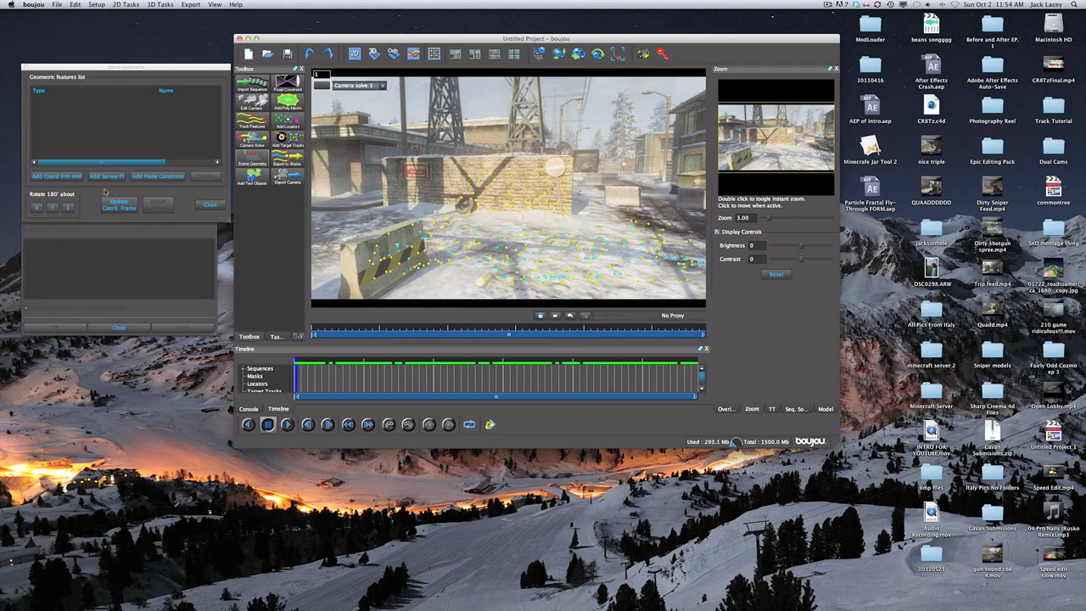
pyautogui.click(37, 181)
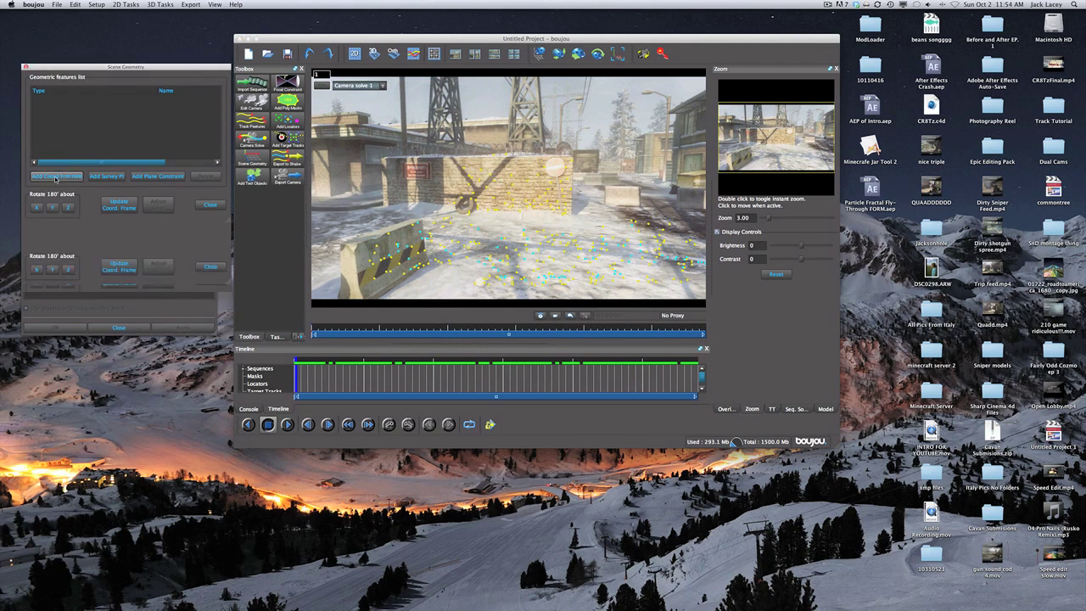
pyautogui.click(182, 219)
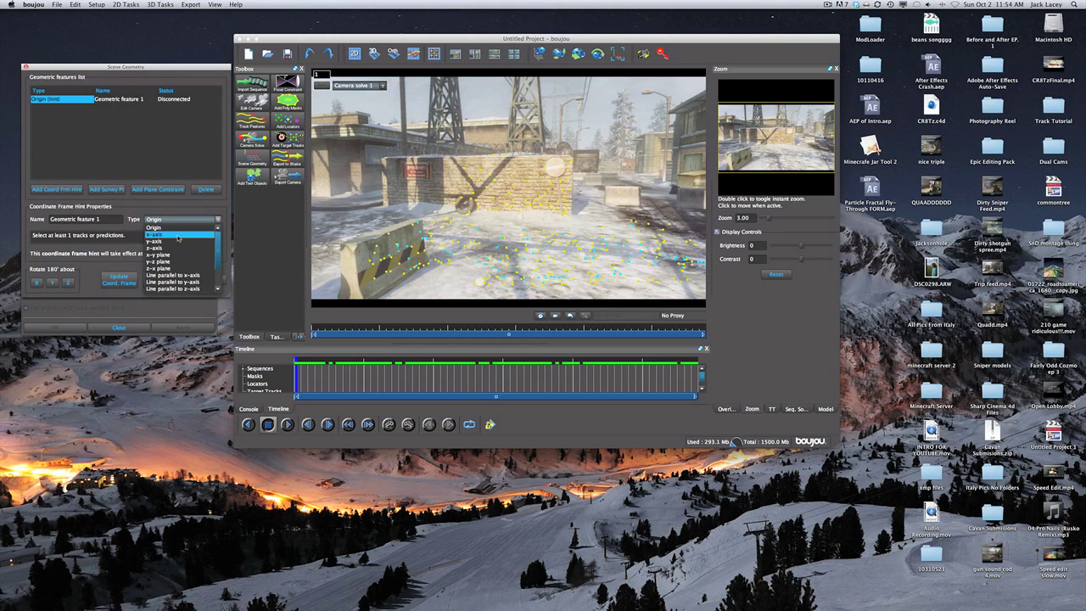
pyautogui.click(180, 235)
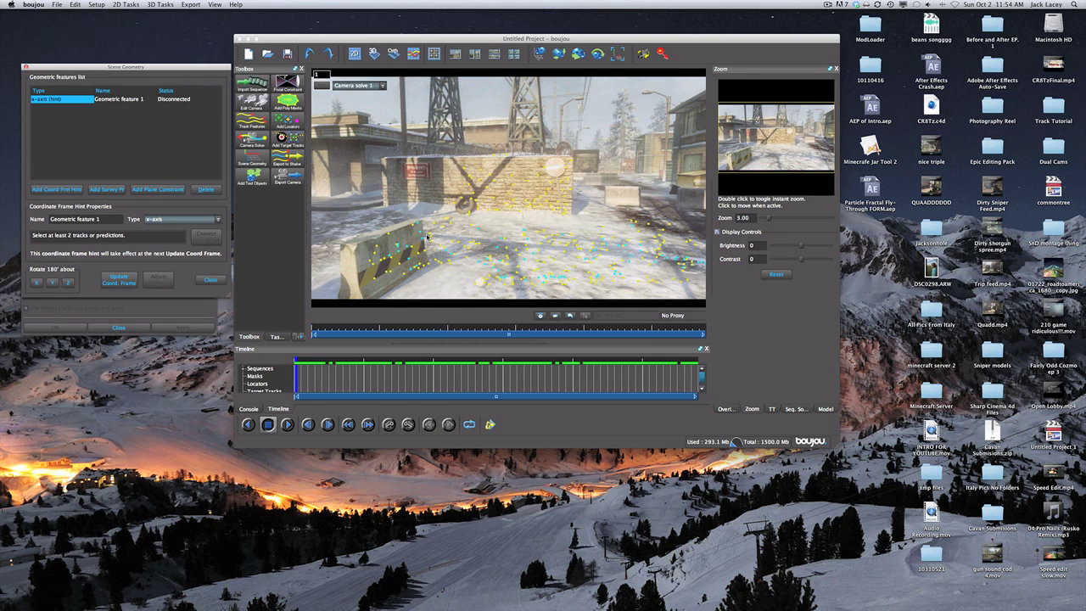
pyautogui.click(512, 245)
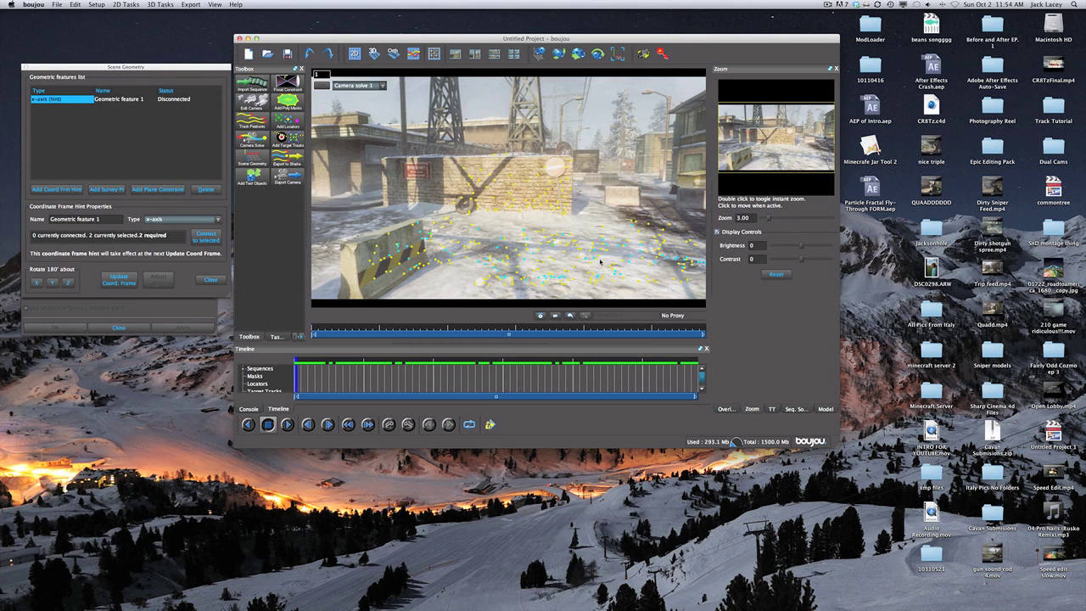
pyautogui.click(202, 238)
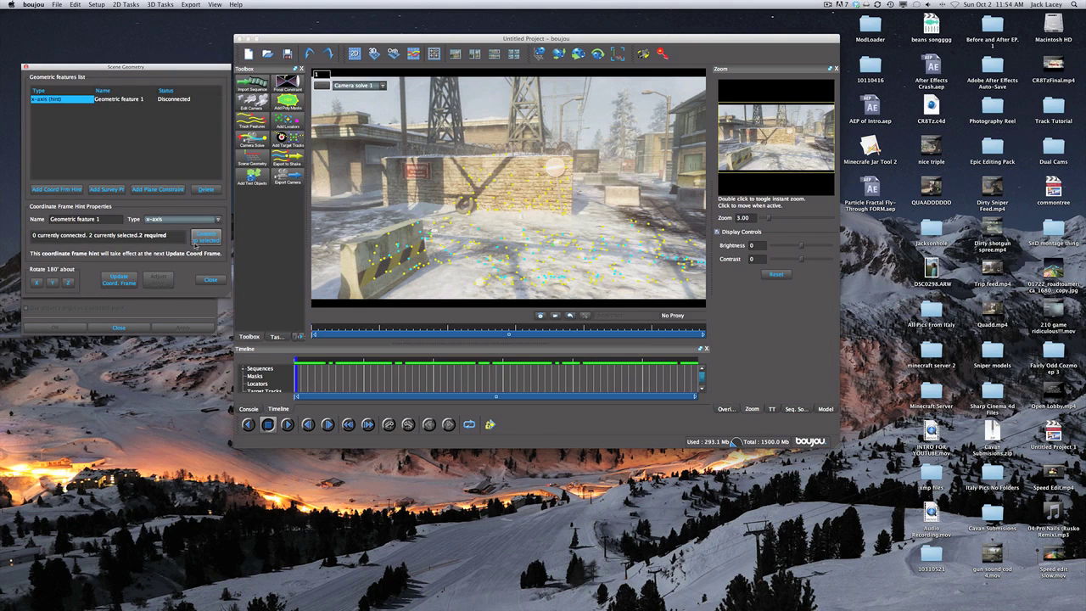
# Add a z-axis coordinate frame hint and connect it to two selected tracking points on the snowy ground
pyautogui.click(65, 189)
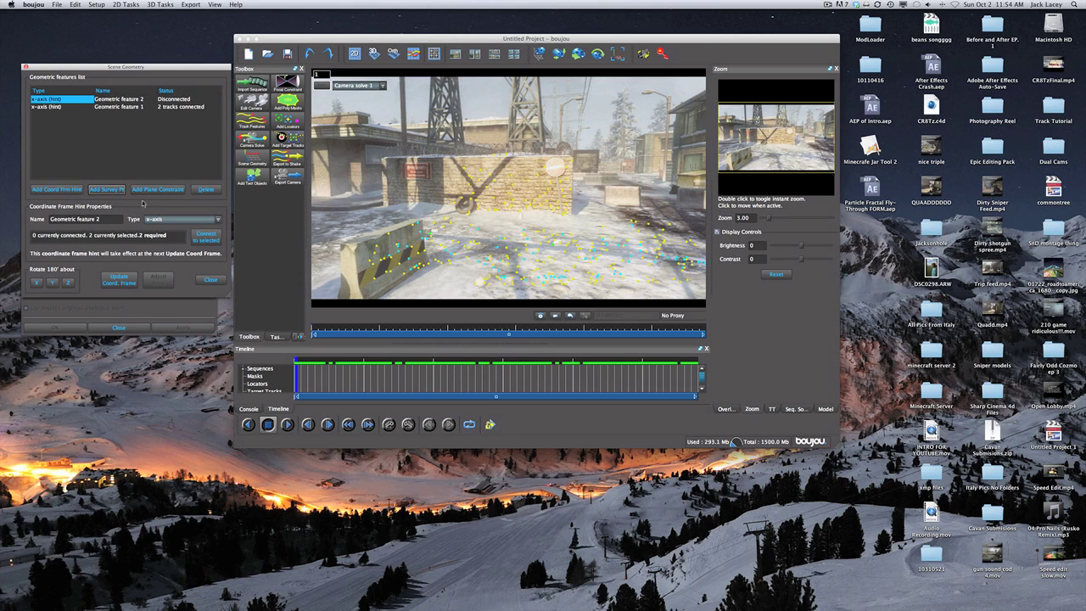
pyautogui.click(166, 219)
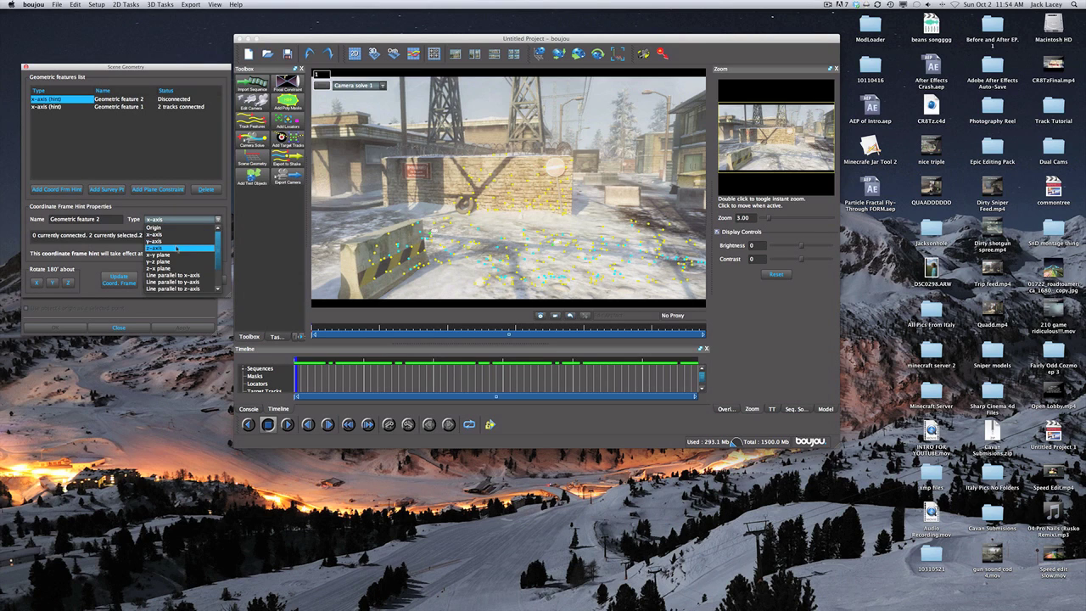
pyautogui.click(178, 248)
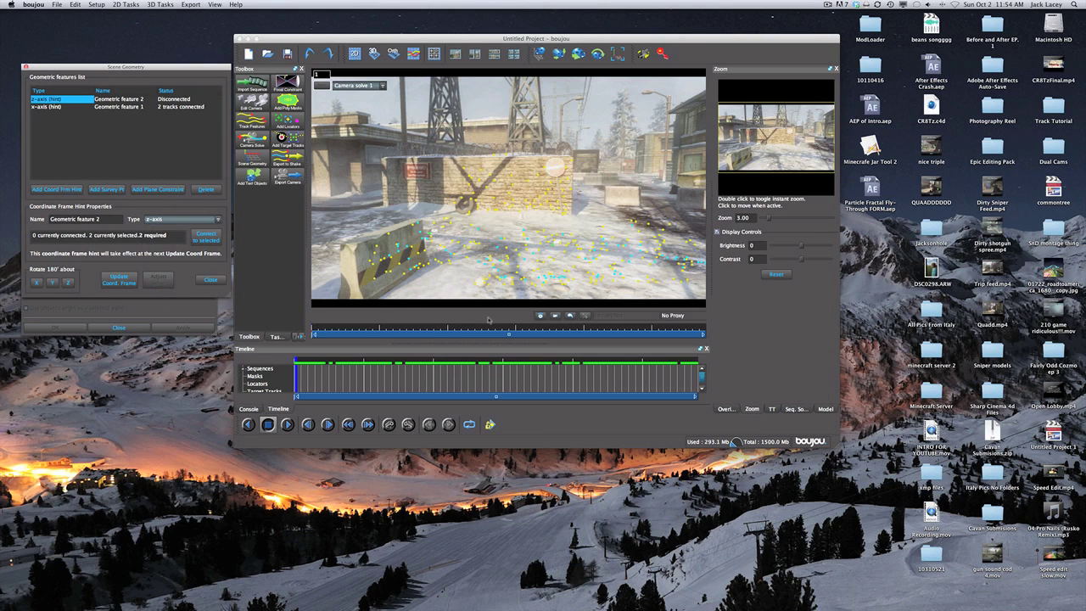
pyautogui.click(469, 257)
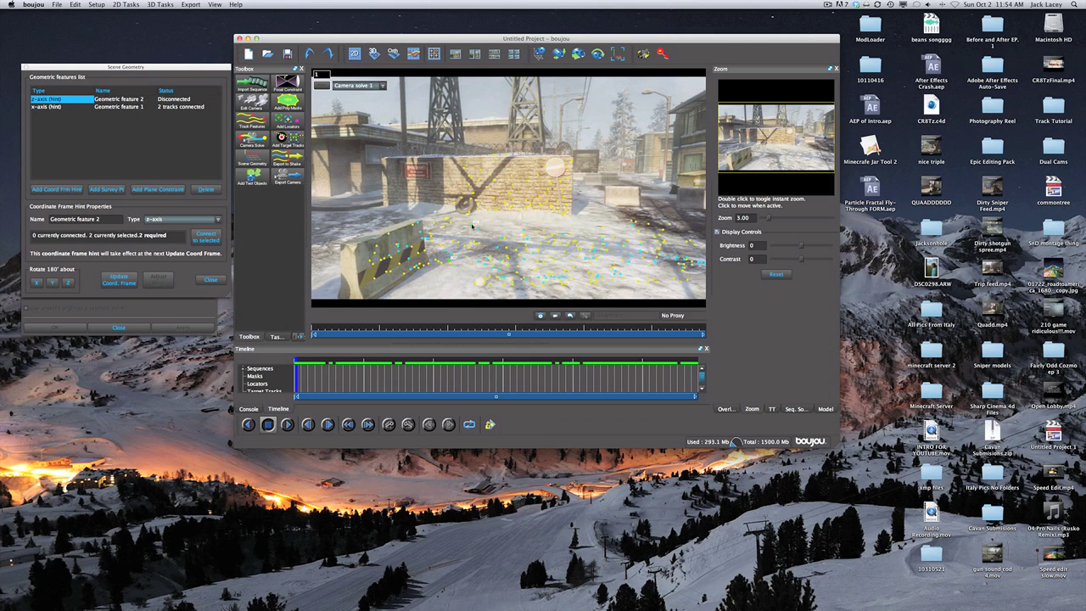
pyautogui.click(206, 237)
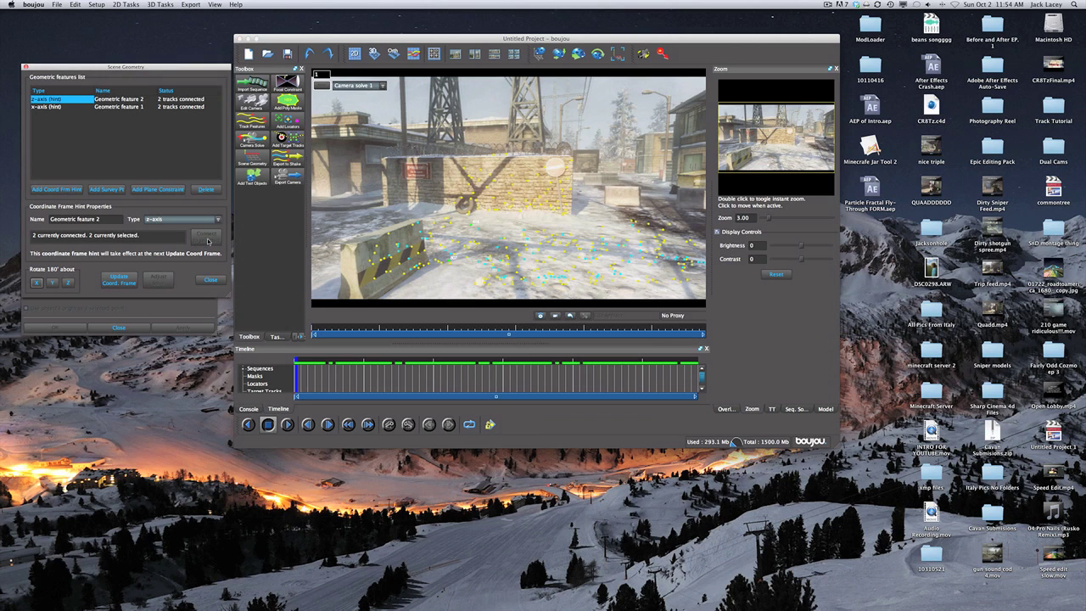
# Add an Origin coordinate frame hint, connect it to one ground tracking point, and update the coordinate frame
pyautogui.click(62, 190)
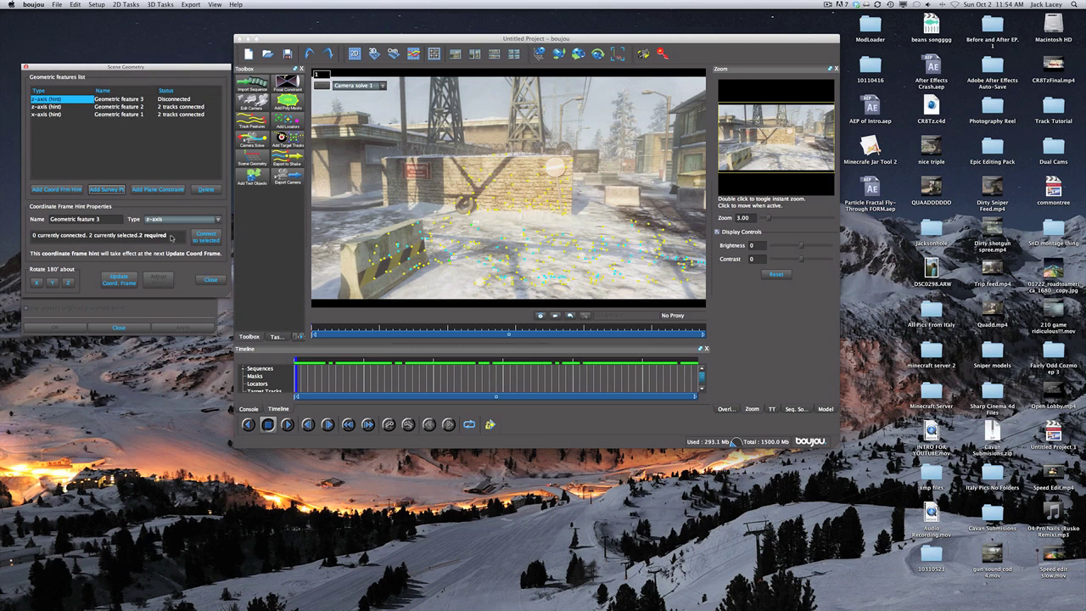
pyautogui.click(171, 219)
pyautogui.click(155, 228)
pyautogui.click(602, 252)
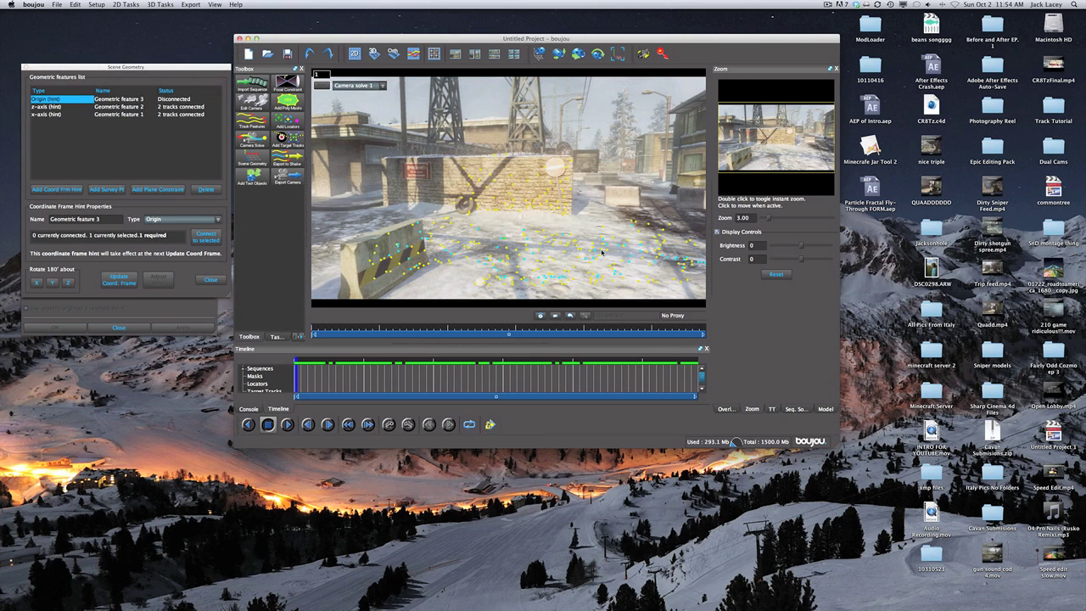
pyautogui.click(207, 237)
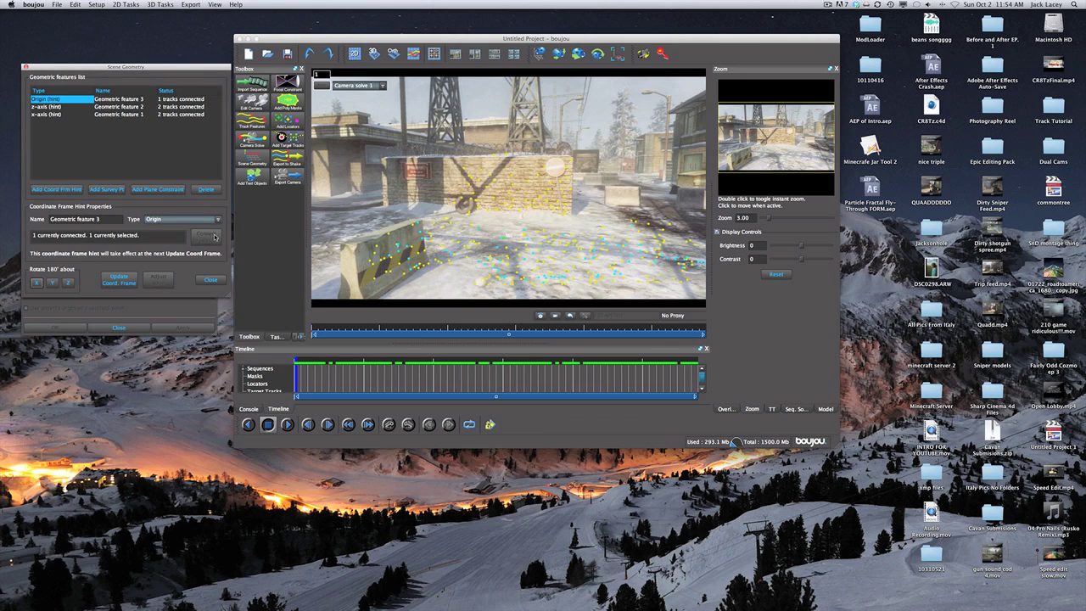
pyautogui.click(108, 280)
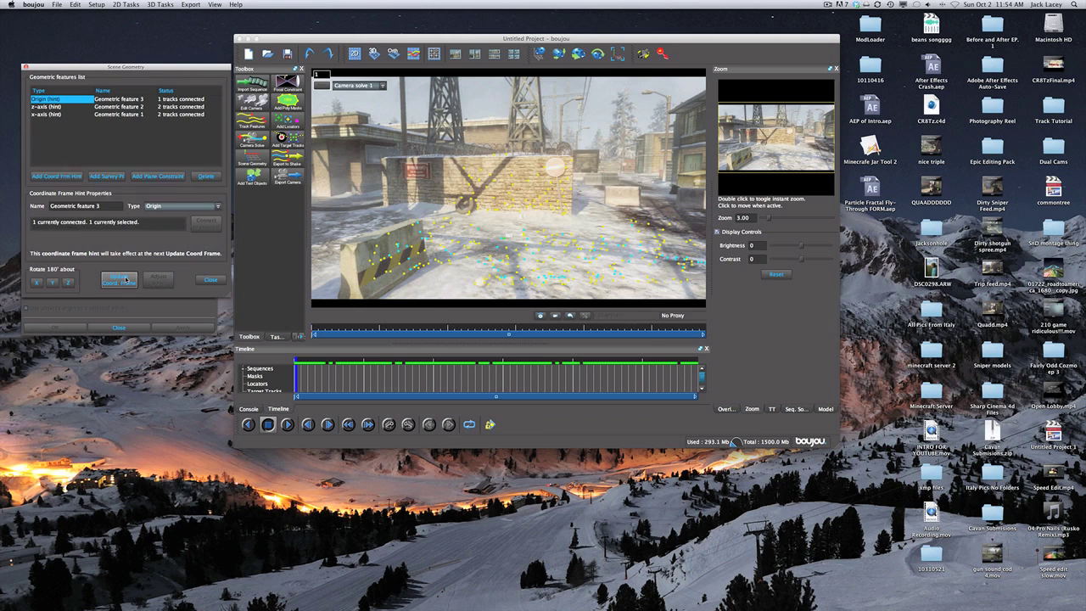
pyautogui.click(209, 280)
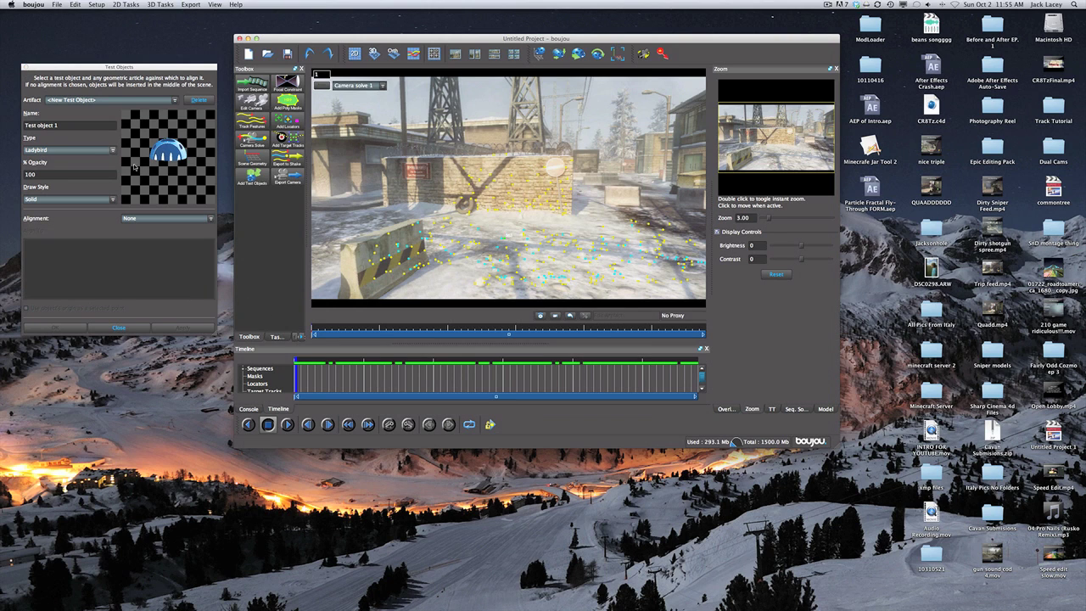
# Insert a solid Ladybird test object, scrub the footage to check how it sticks, and delete it again
pyautogui.click(199, 99)
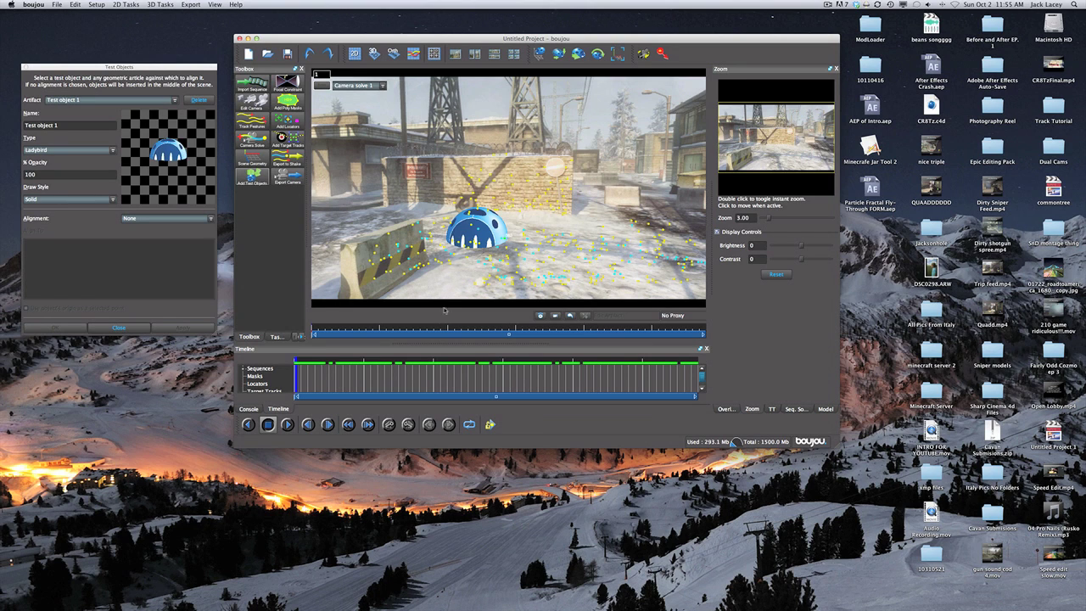
pyautogui.press('space')
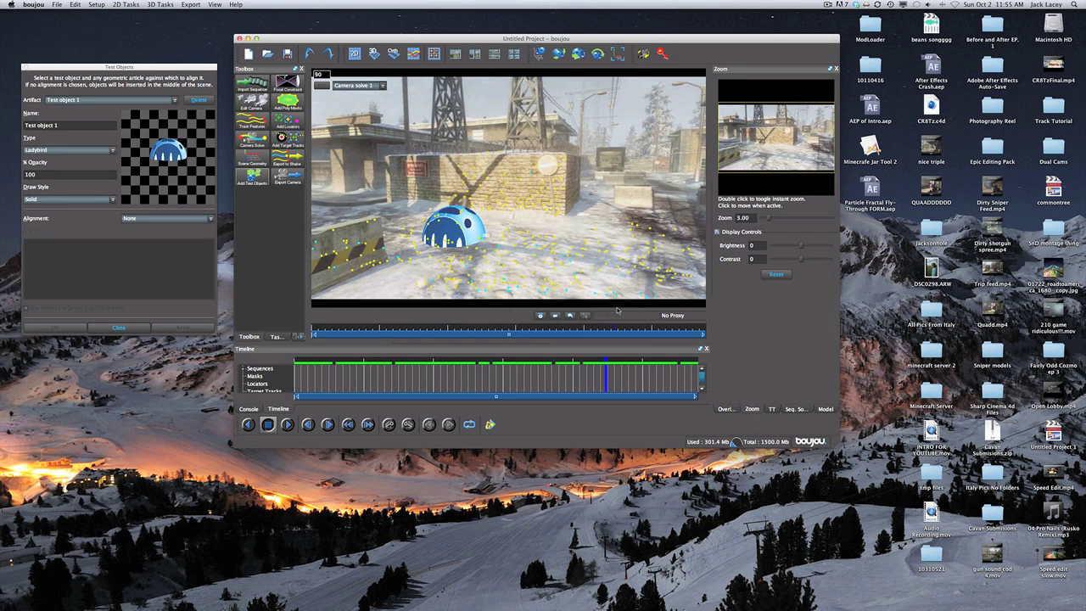
pyautogui.click(330, 326)
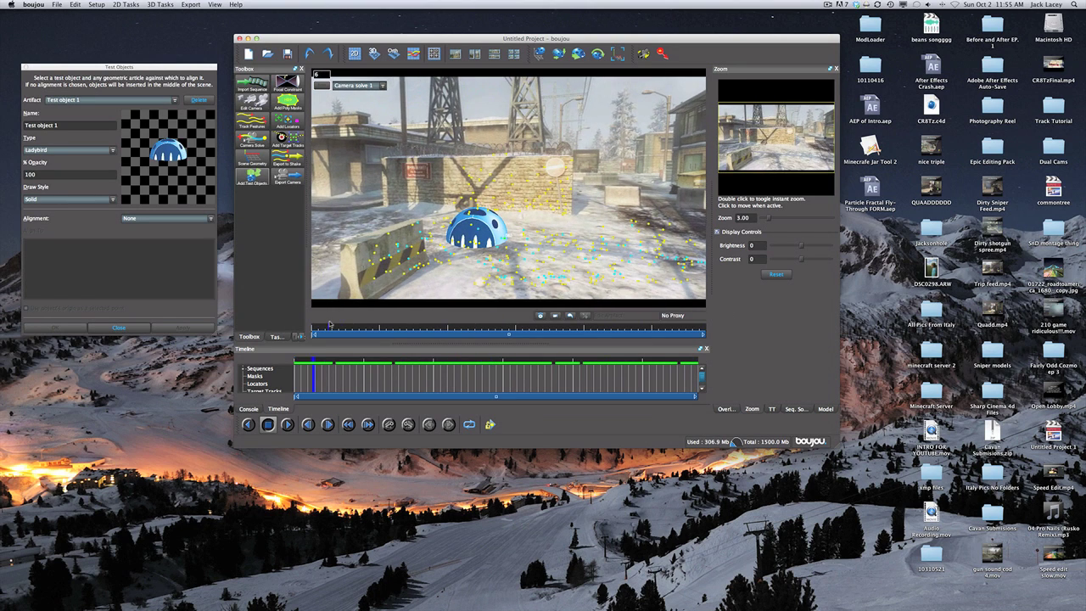
pyautogui.click(197, 99)
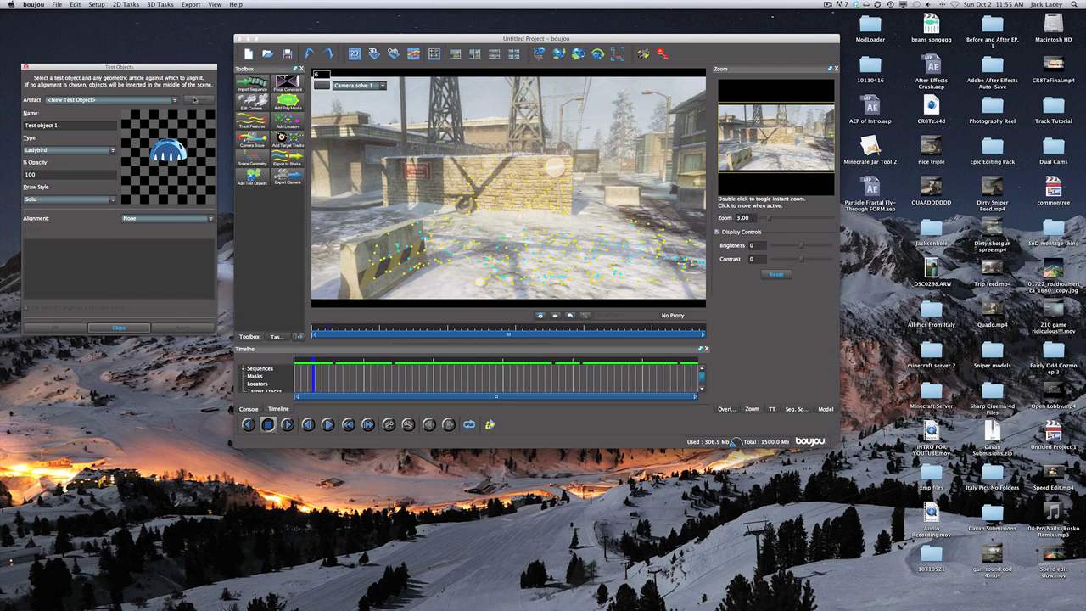
pyautogui.click(25, 66)
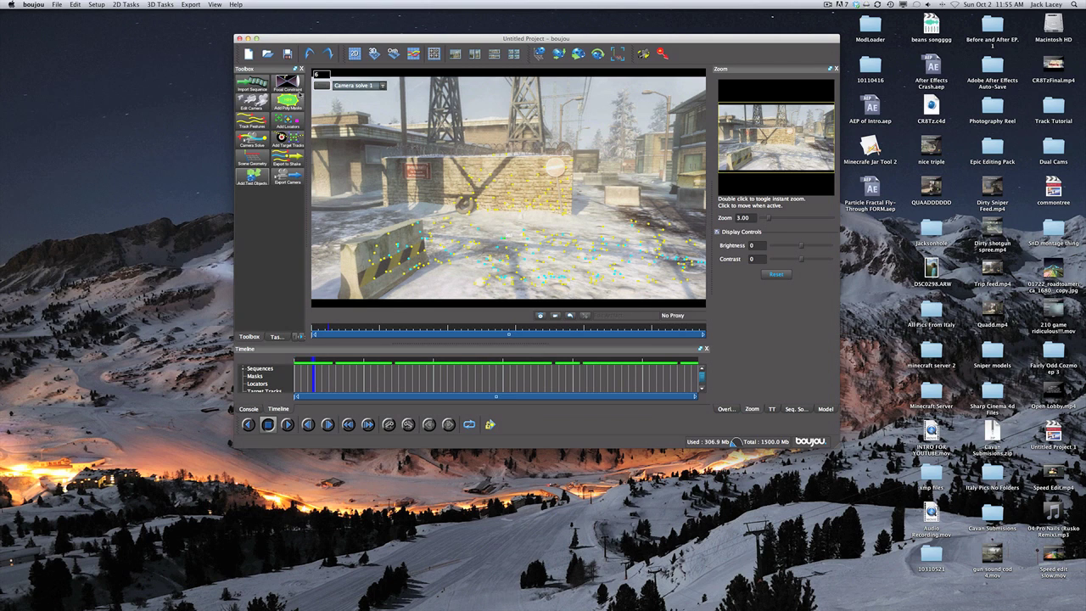
# Set up a Cinema 4D camera export of Camera solve 1 to the Desktop's Track Tutorial folder, named TRack Boujou file
pyautogui.click(194, 5)
pyautogui.click(200, 17)
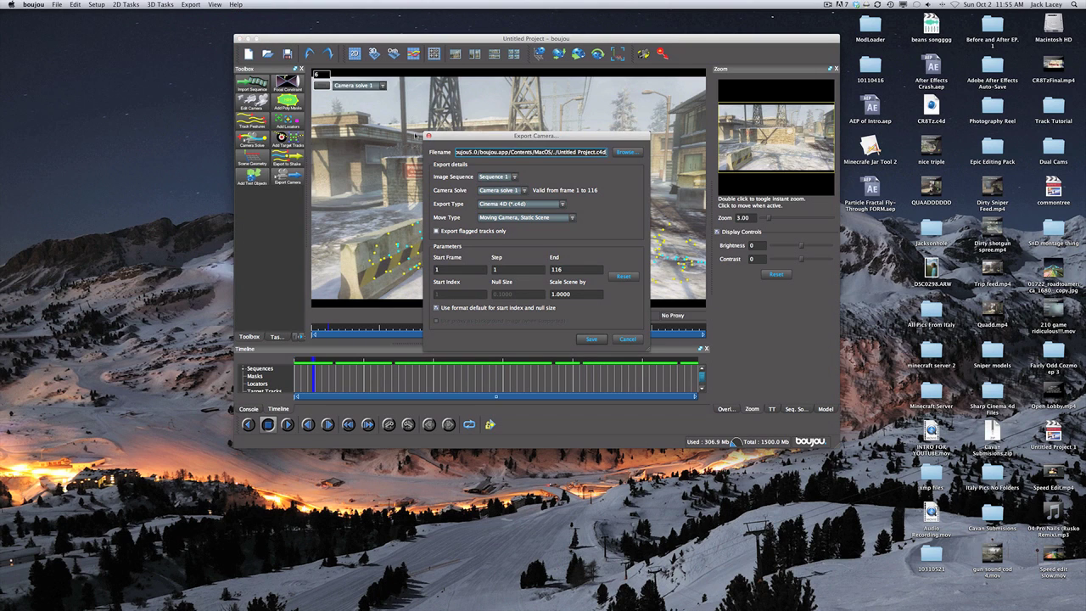
pyautogui.click(628, 152)
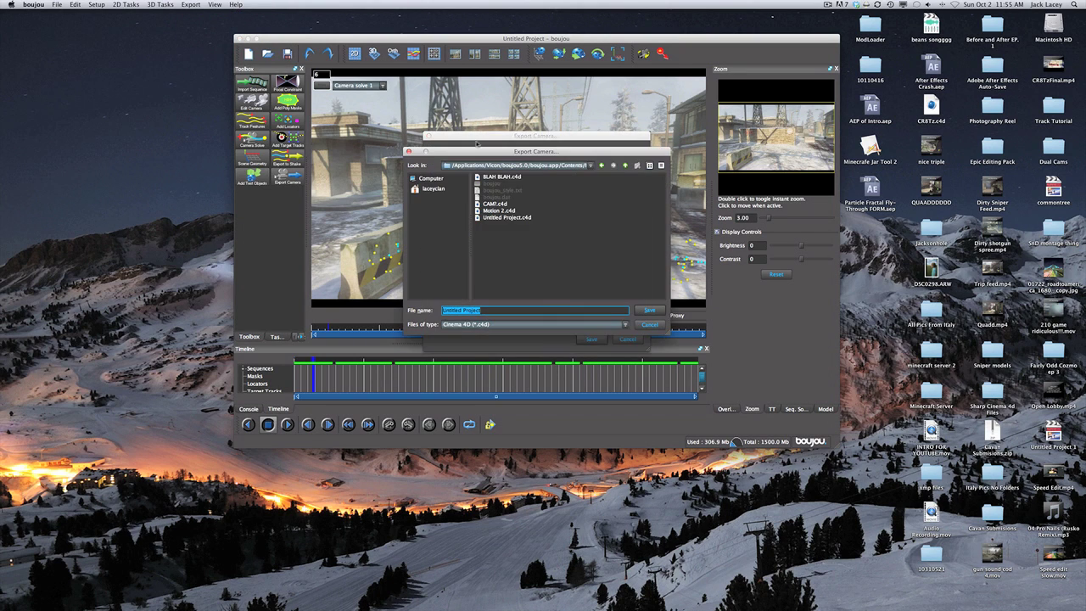
pyautogui.click(438, 190)
pyautogui.doubleClick(490, 184)
pyautogui.hscroll(3, 632, 207)
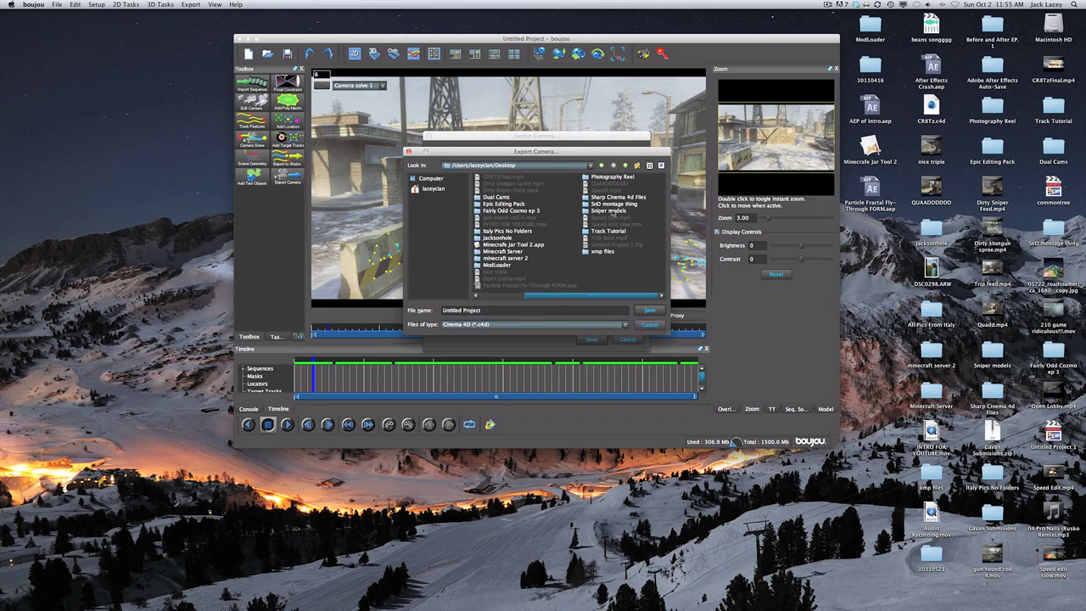
pyautogui.click(610, 239)
pyautogui.doubleClick(607, 230)
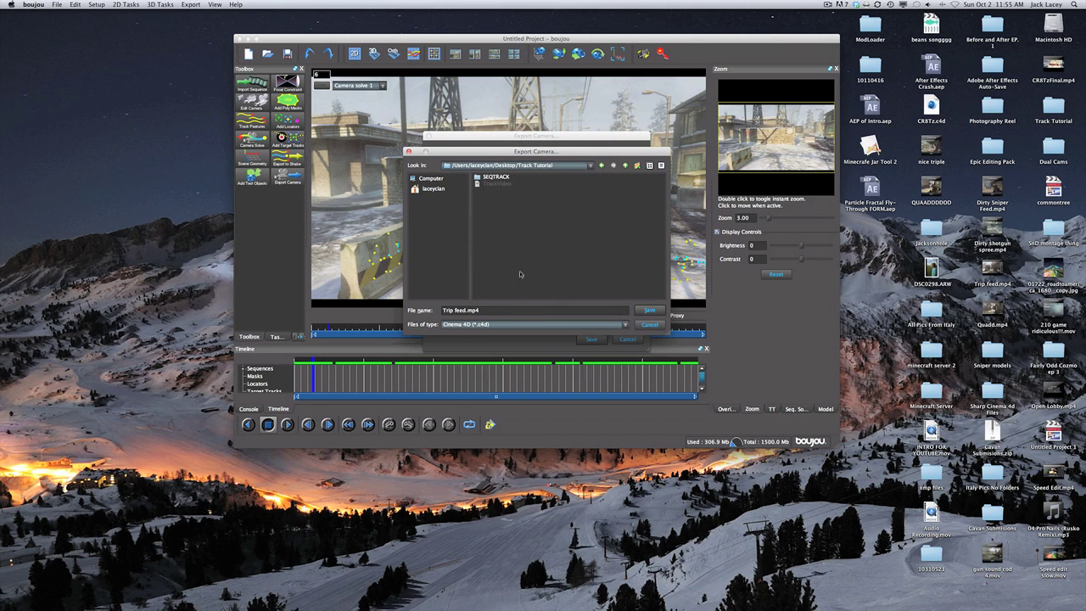
pyautogui.tripleClick(500, 309)
pyautogui.press('BackSpace')
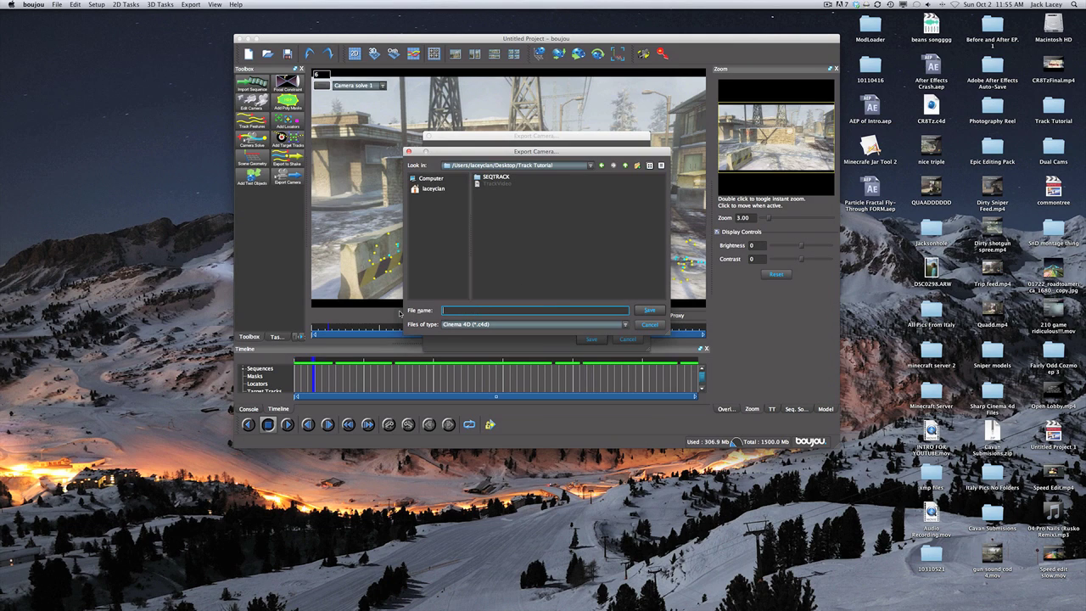
pyautogui.write('TRack Boujou file')
pyautogui.click(647, 310)
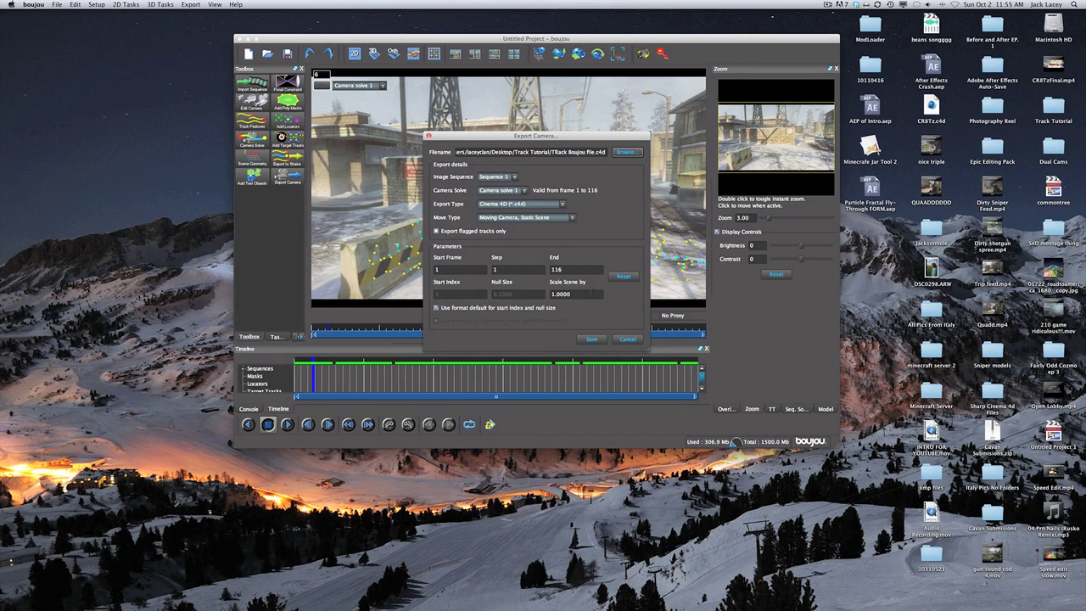
# Set the export's scene scale to 1 and save the camera export
pyautogui.doubleClick(599, 295)
pyautogui.write('1')
pyautogui.press('Return')
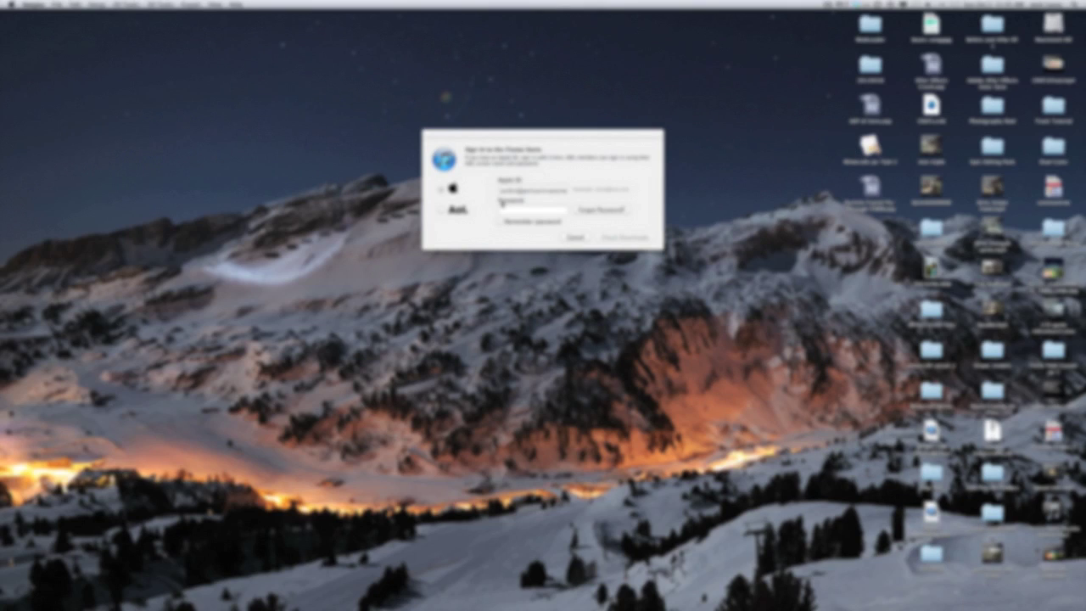
# Dismiss the iTunes sign-in request and open TRack Boujou file.c4d from the Desktop's Track Tutorial folder in Cinema 4D
pyautogui.click(575, 238)
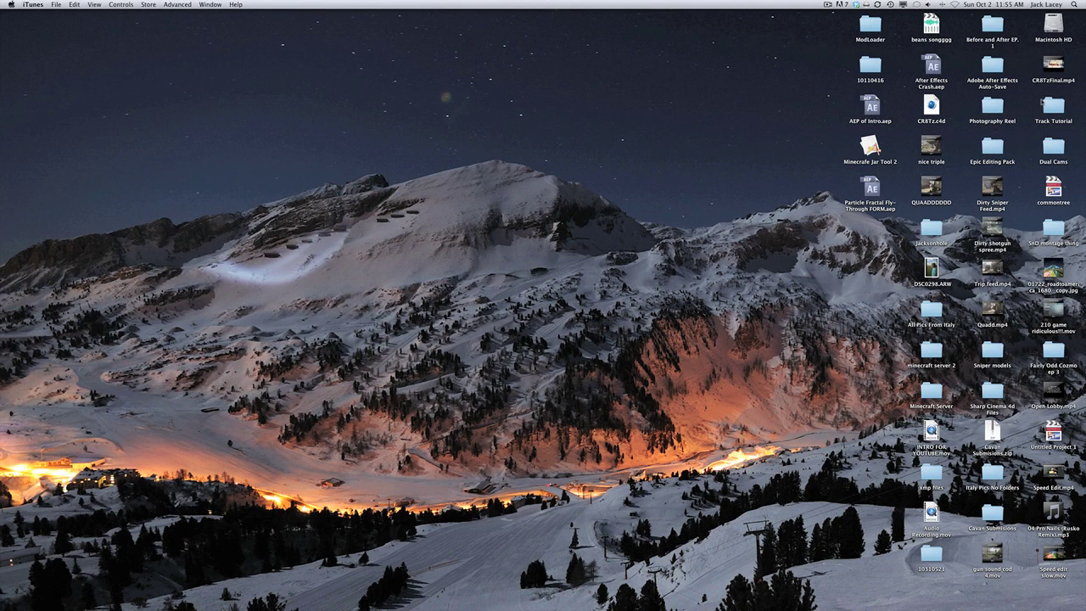
pyautogui.doubleClick(1047, 112)
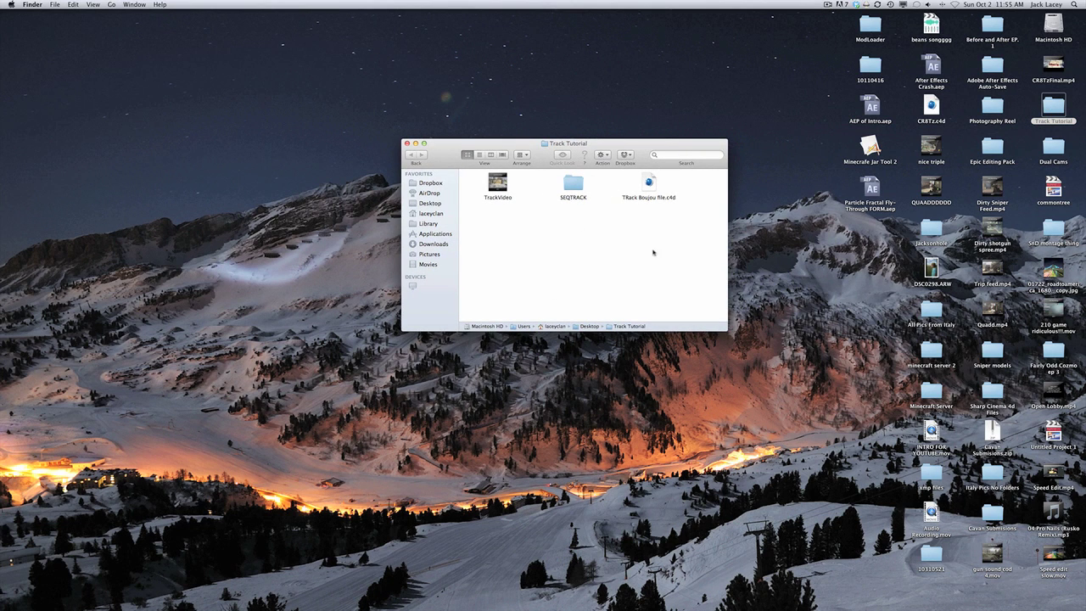
pyautogui.doubleClick(649, 182)
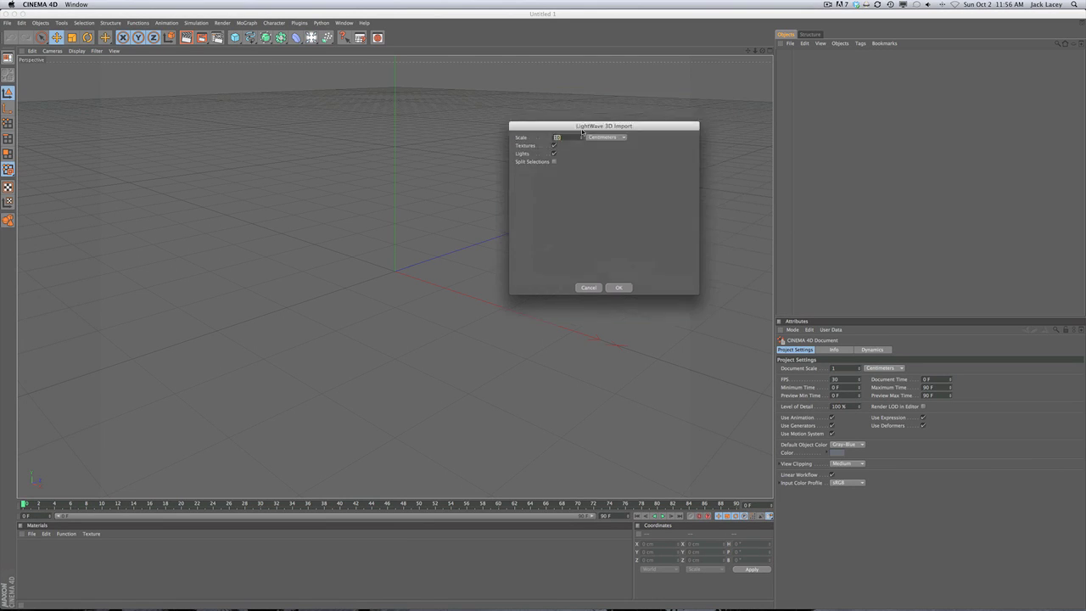
# Import the track file, keeping centimeters as the scale unit in the LightWave 3D import options
pyautogui.click(567, 157)
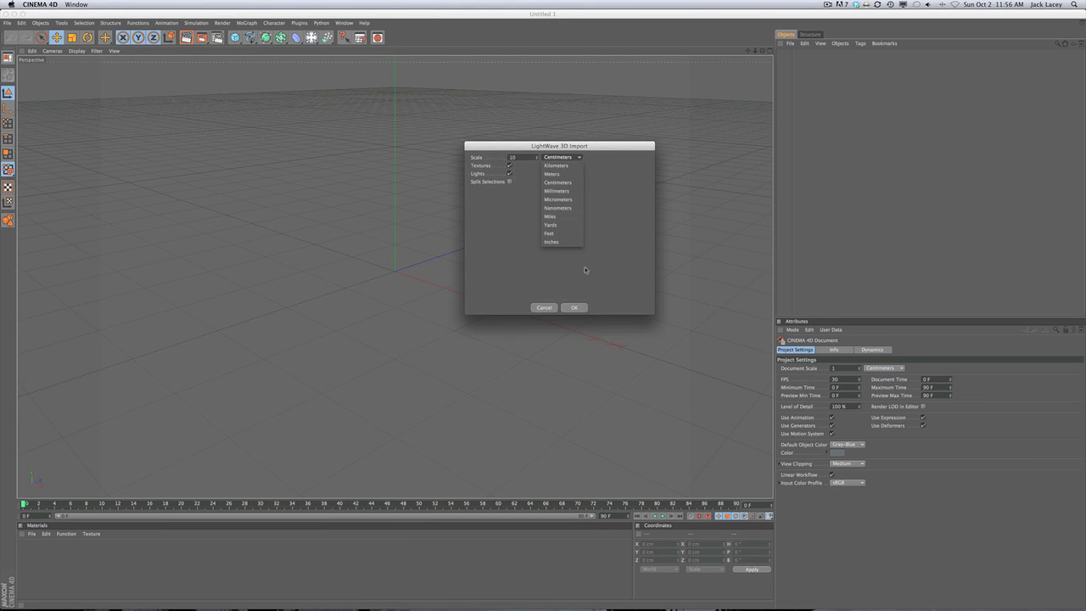
pyautogui.click(612, 176)
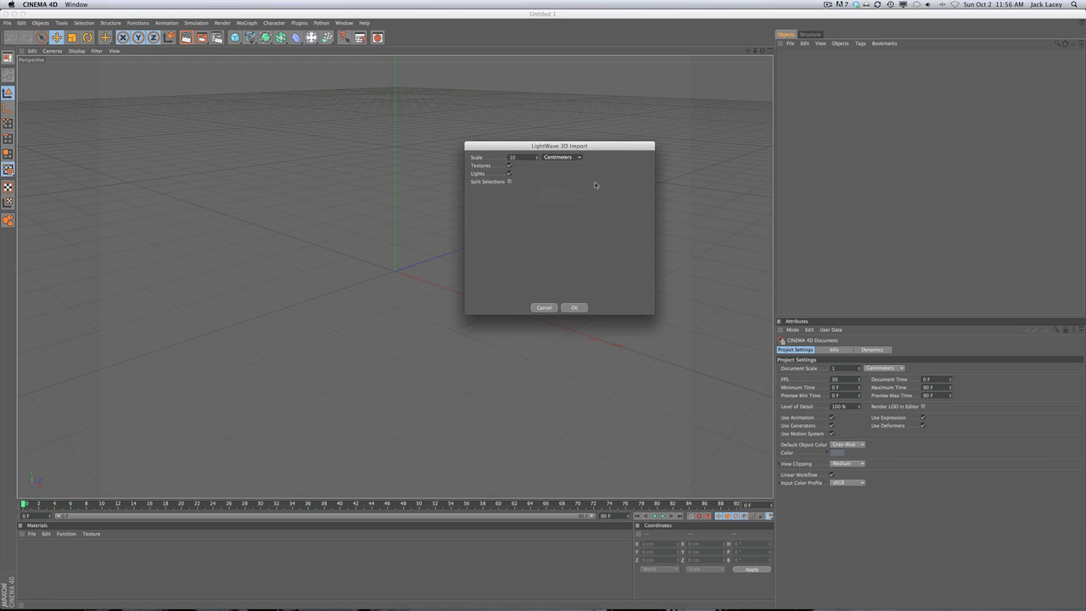
pyautogui.doubleClick(512, 157)
pyautogui.click(571, 307)
pyautogui.click(574, 307)
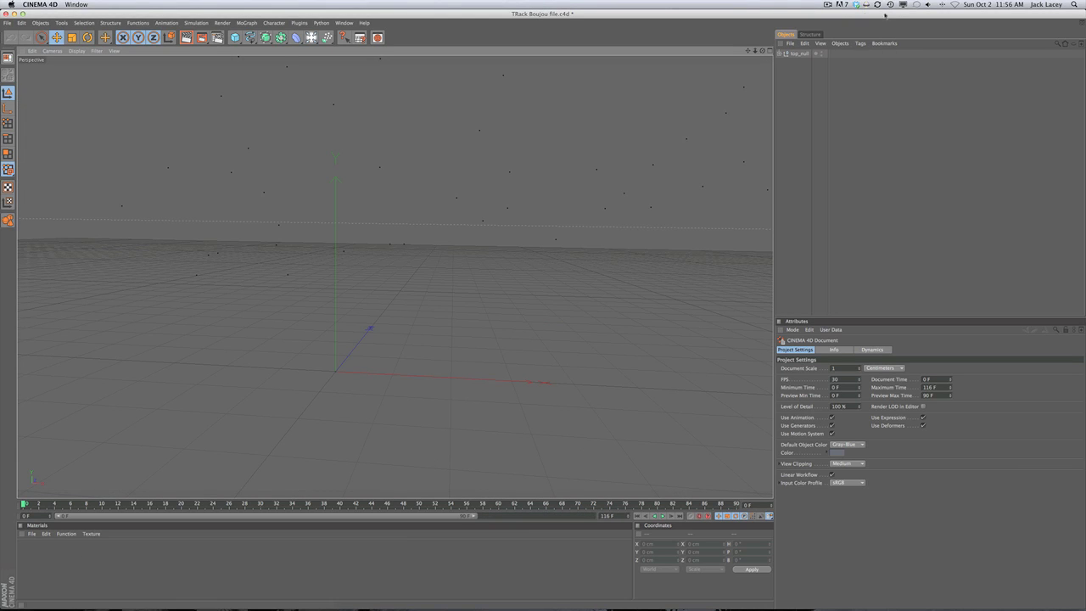
# Extend the timeline's preview range to the full 116 frames and scrub through the imported camera move
pyautogui.click(792, 55)
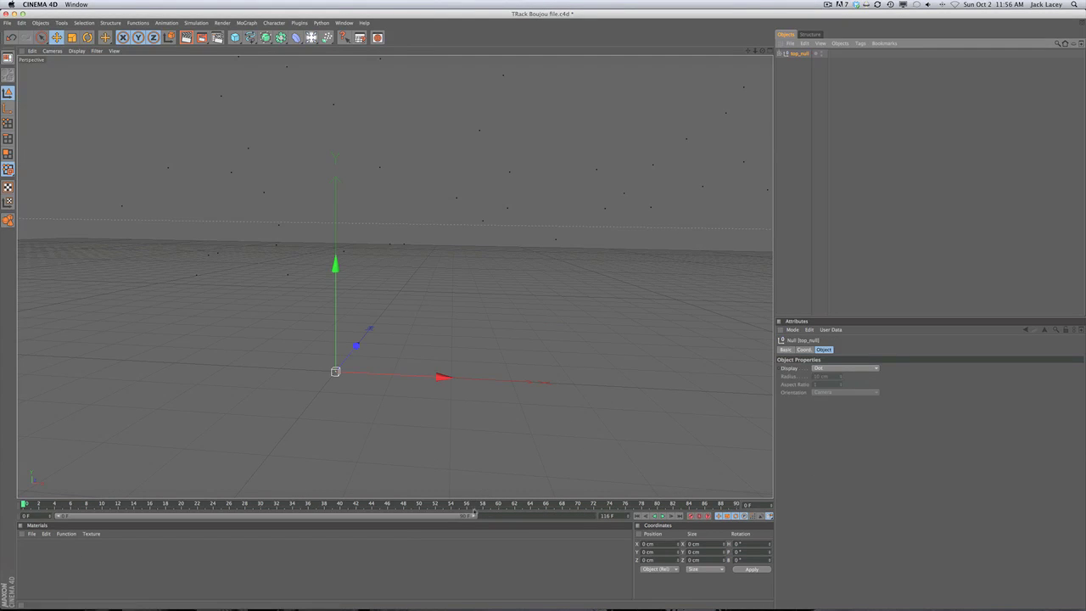
pyautogui.moveTo(473, 517); pyautogui.dragTo(405, 533)
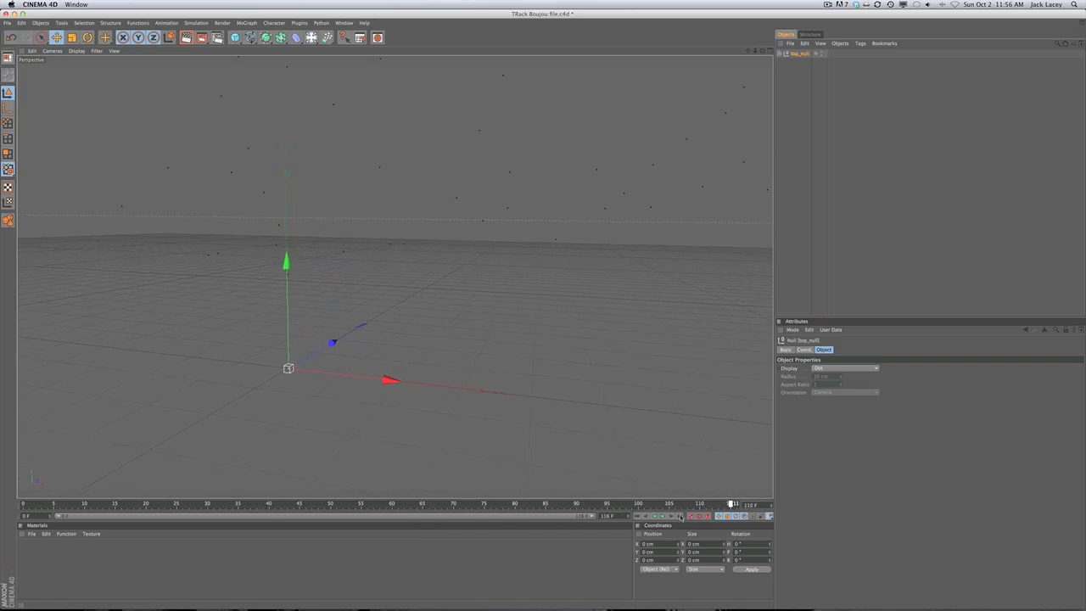
pyautogui.moveTo(334, 554); pyautogui.dragTo(6, 512)
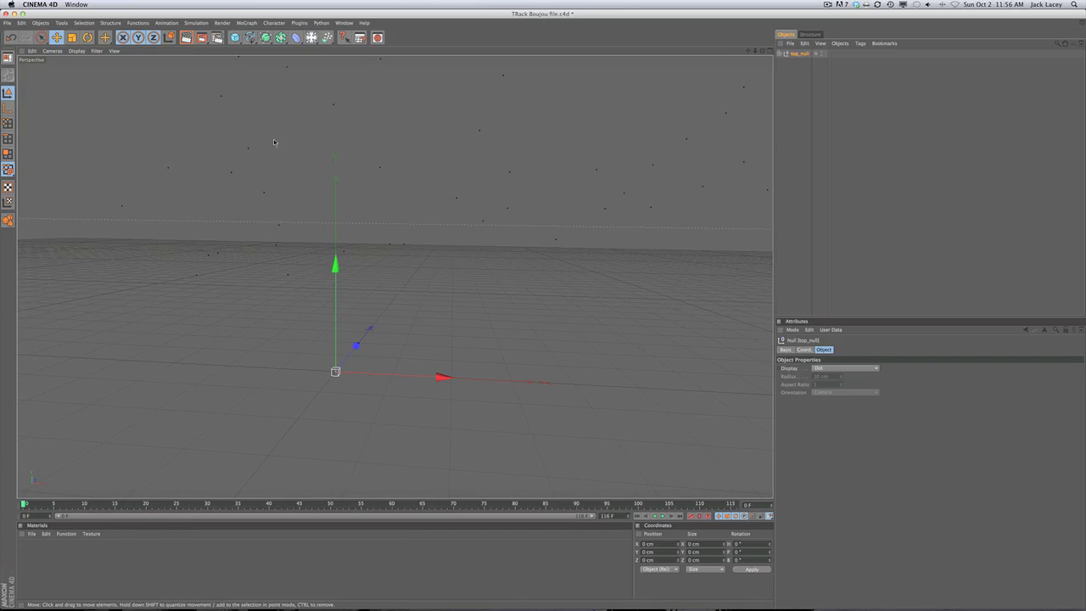
# Create a new material and turn off its Specular channel
pyautogui.doubleClick(77, 569)
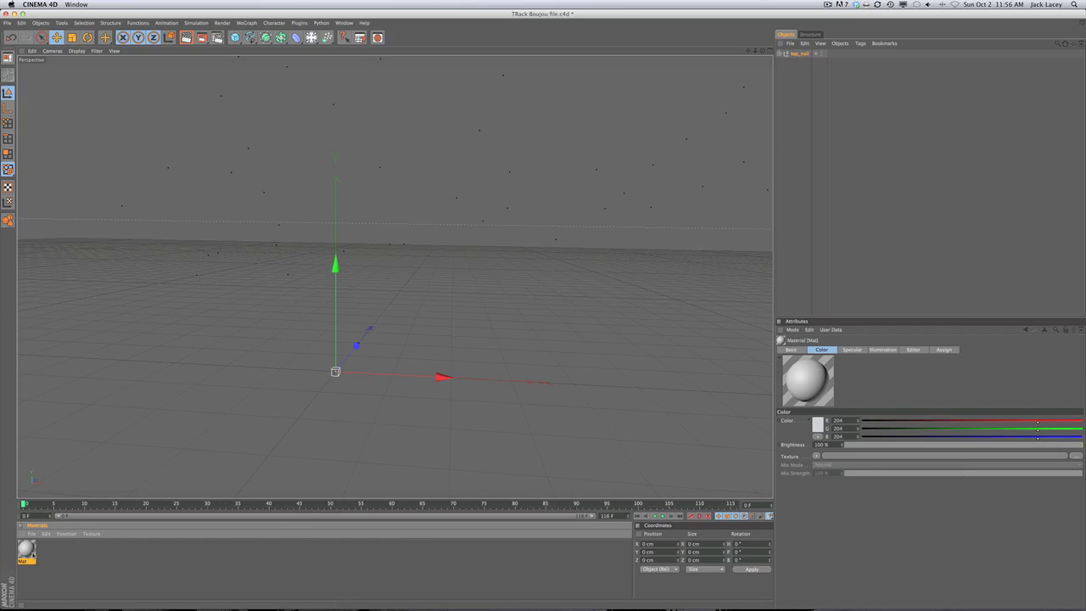
pyautogui.doubleClick(32, 557)
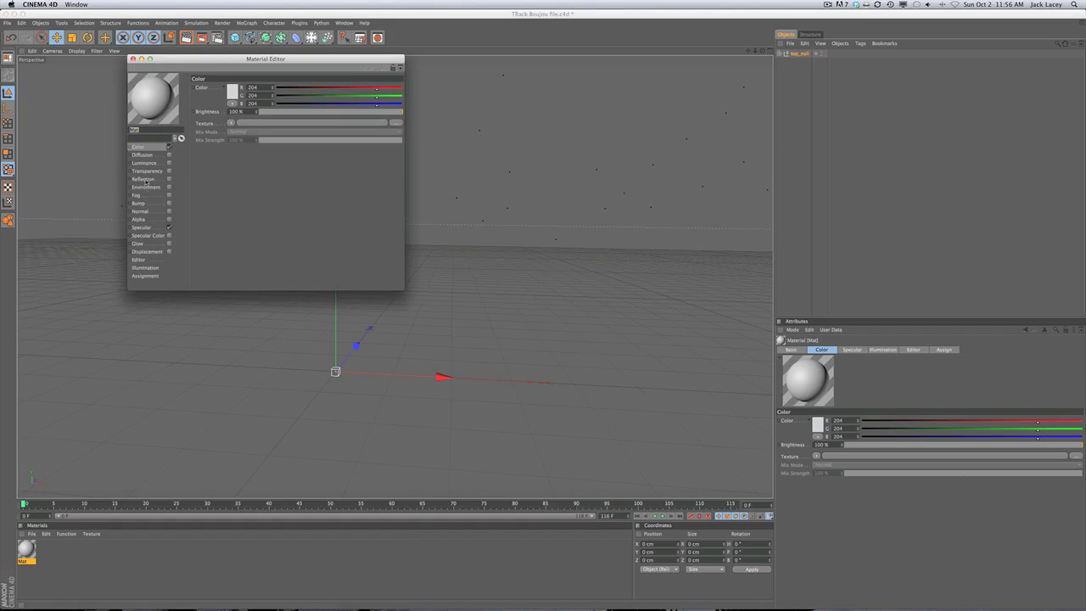
pyautogui.click(169, 227)
# Load SEQG_00000.tif from the SEQTRACK folder as the material's Color texture, without creating a copy at the document location
pyautogui.click(231, 125)
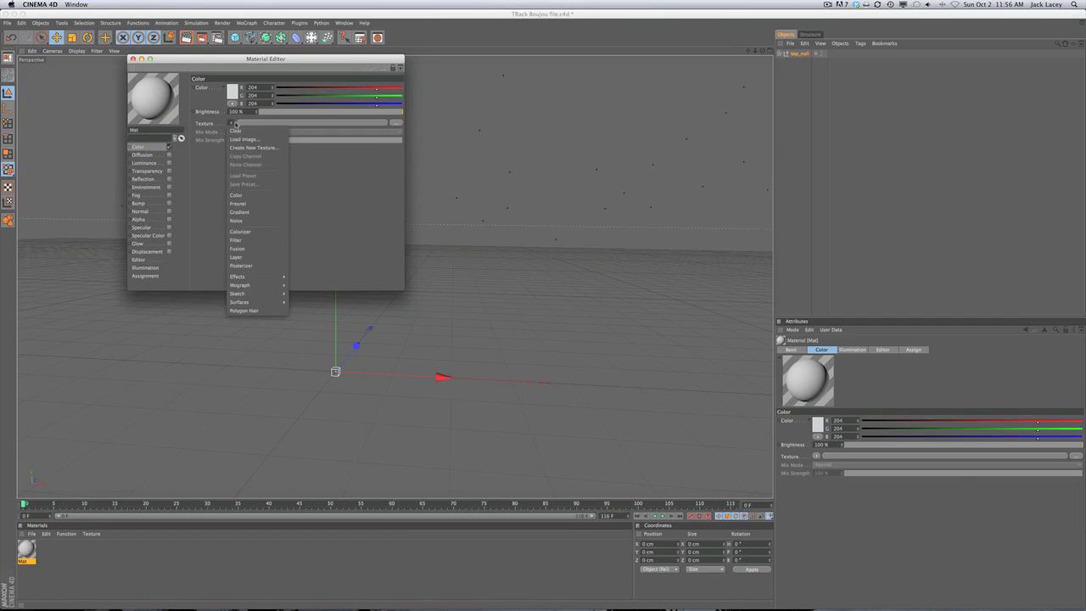
pyautogui.click(251, 133)
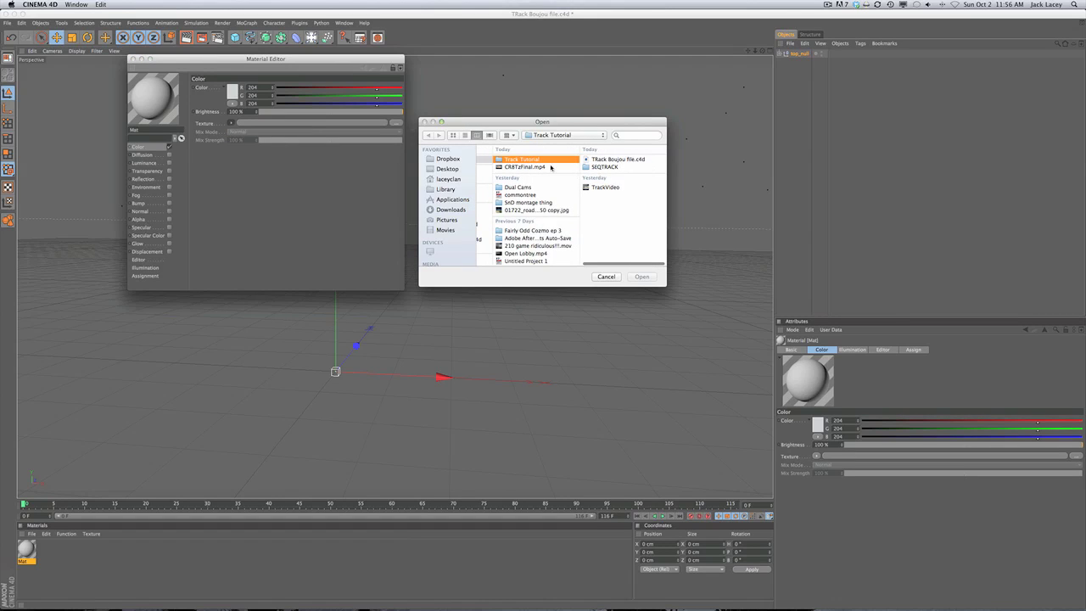
pyautogui.click(607, 168)
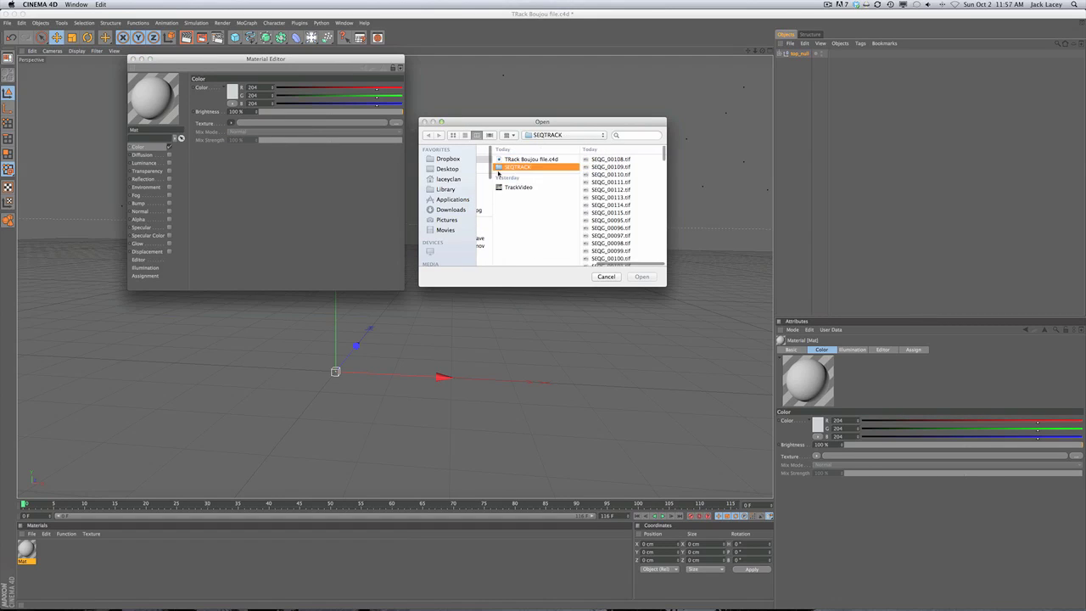
pyautogui.scroll(-10, 598, 178)
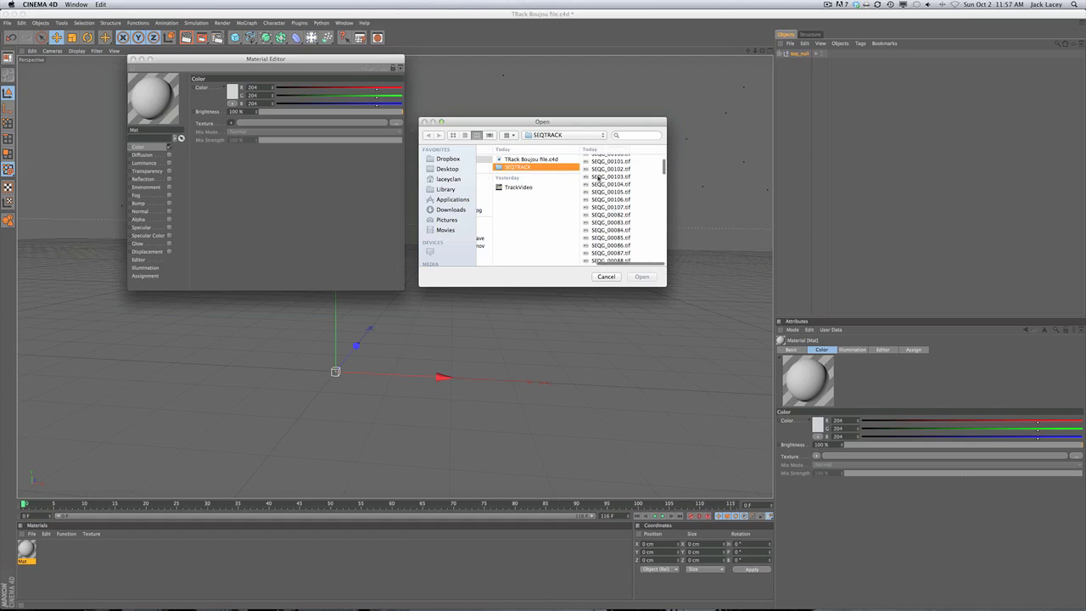
pyautogui.scroll(-10, 598, 177)
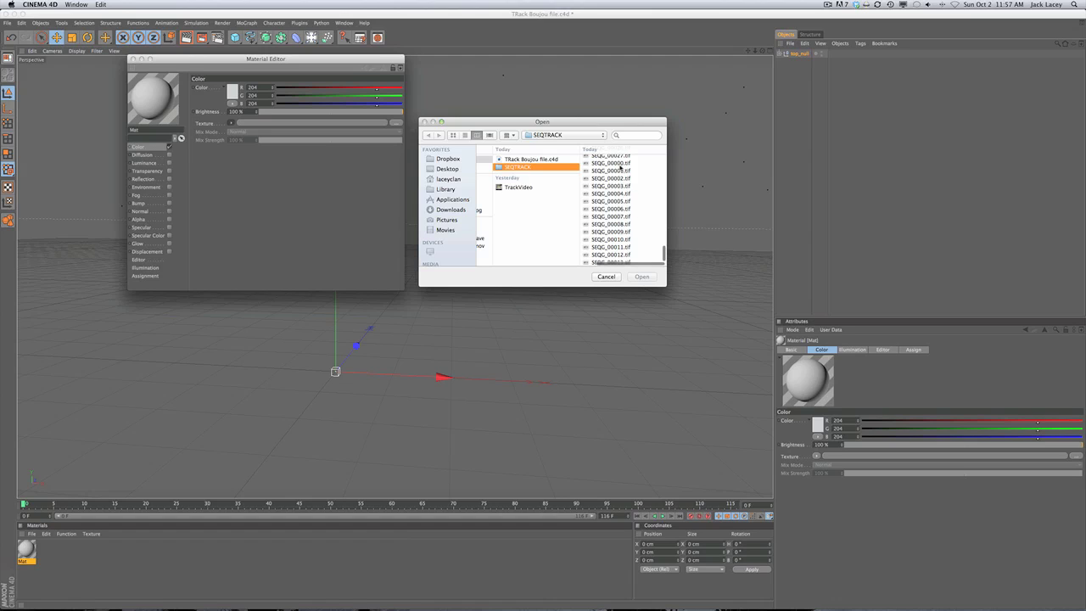
pyautogui.click(616, 164)
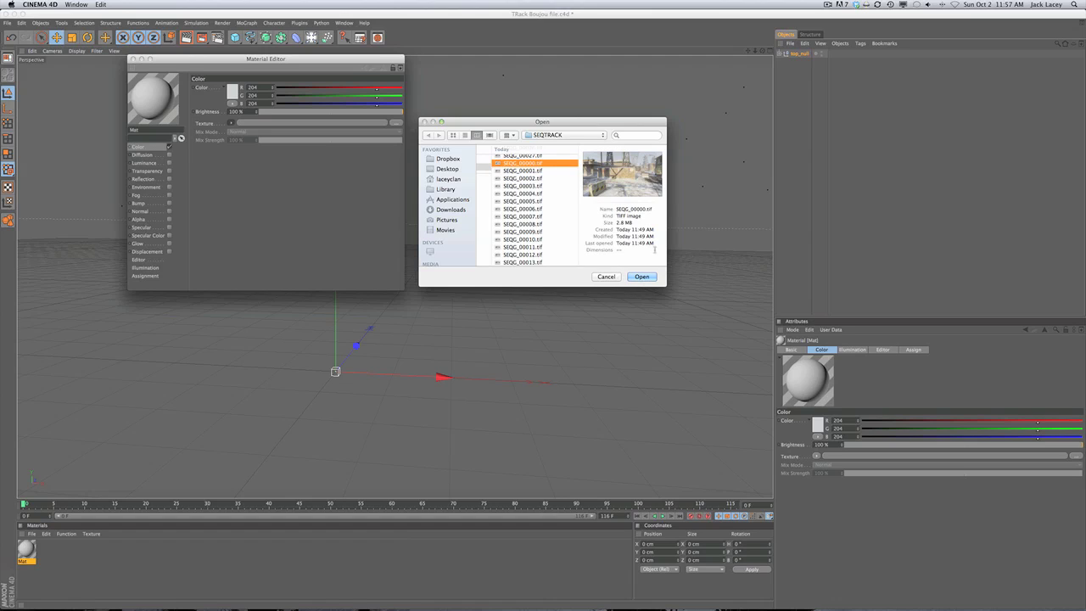
pyautogui.click(641, 277)
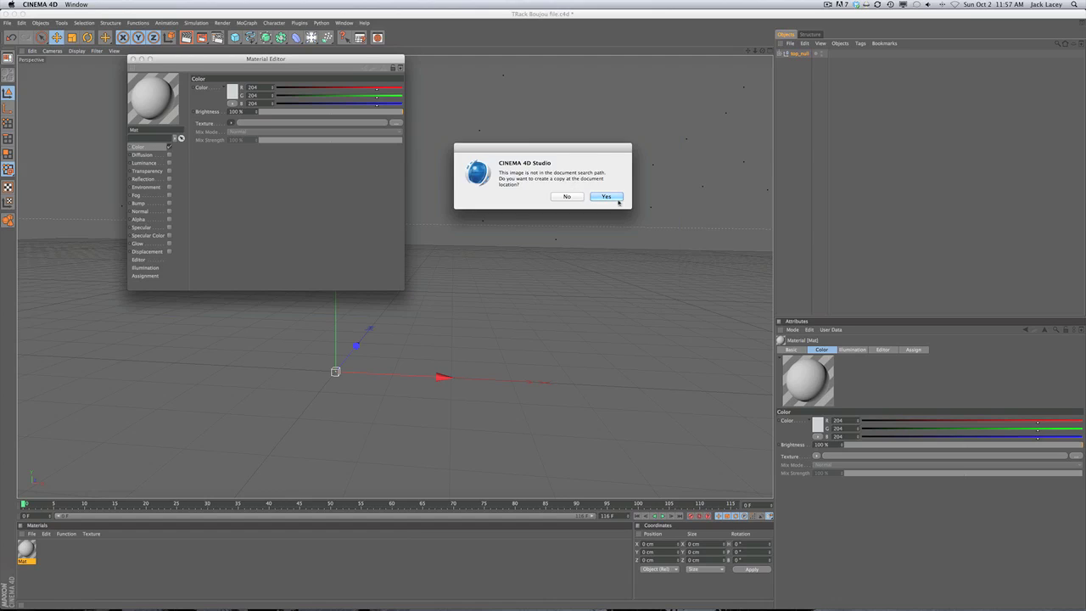
pyautogui.click(564, 198)
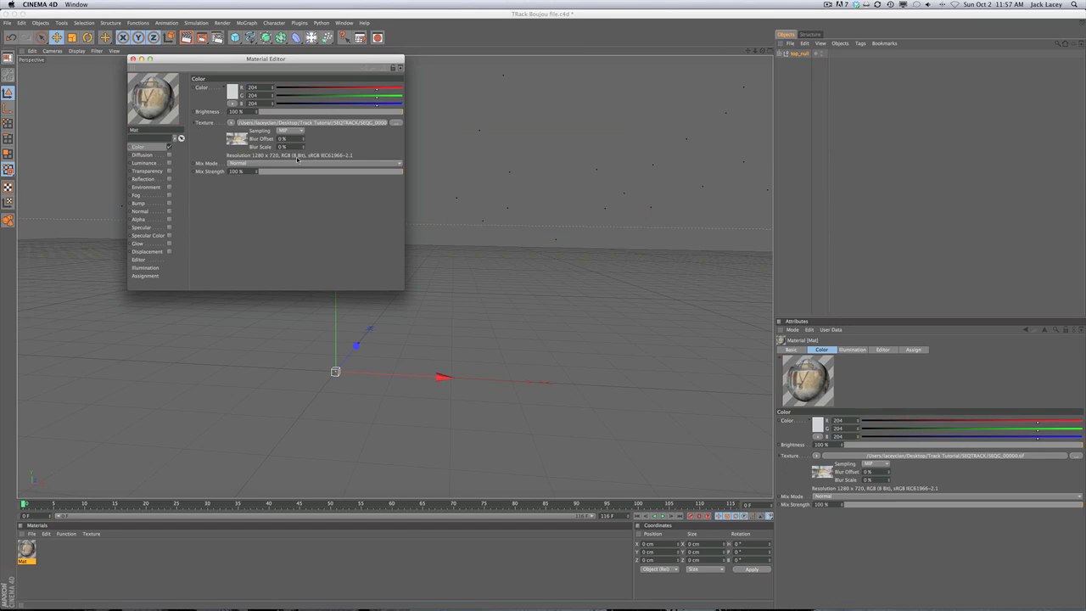
# Set the texture's movie frame rate to 30, calculate its animation frame range, and close the Material Editor
pyautogui.click(238, 143)
pyautogui.click(238, 146)
pyautogui.click(257, 113)
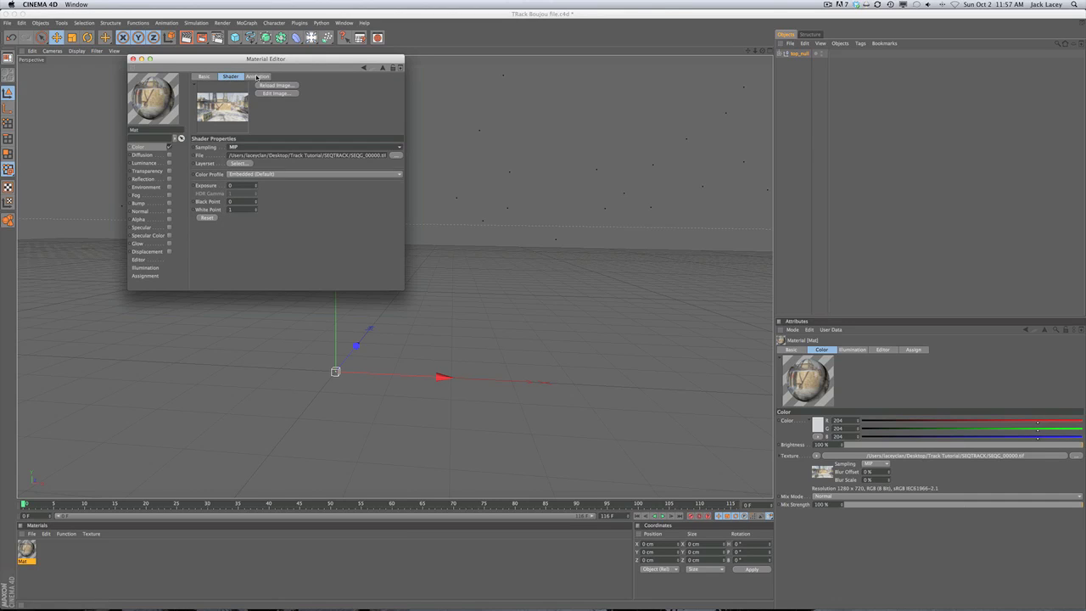
pyautogui.click(257, 76)
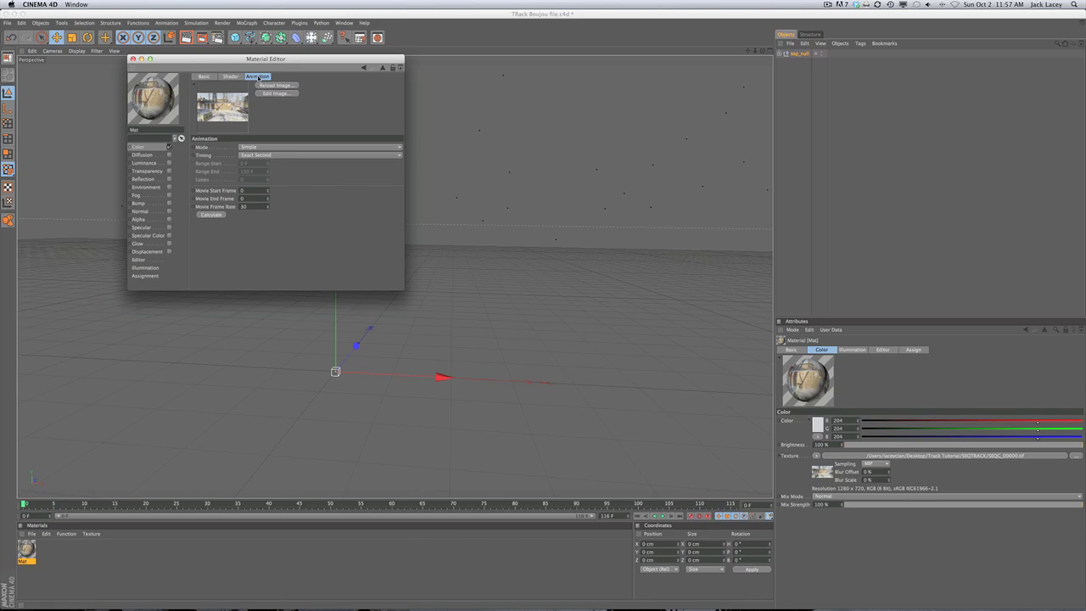
pyautogui.doubleClick(243, 206)
pyautogui.write('30')
pyautogui.click(210, 215)
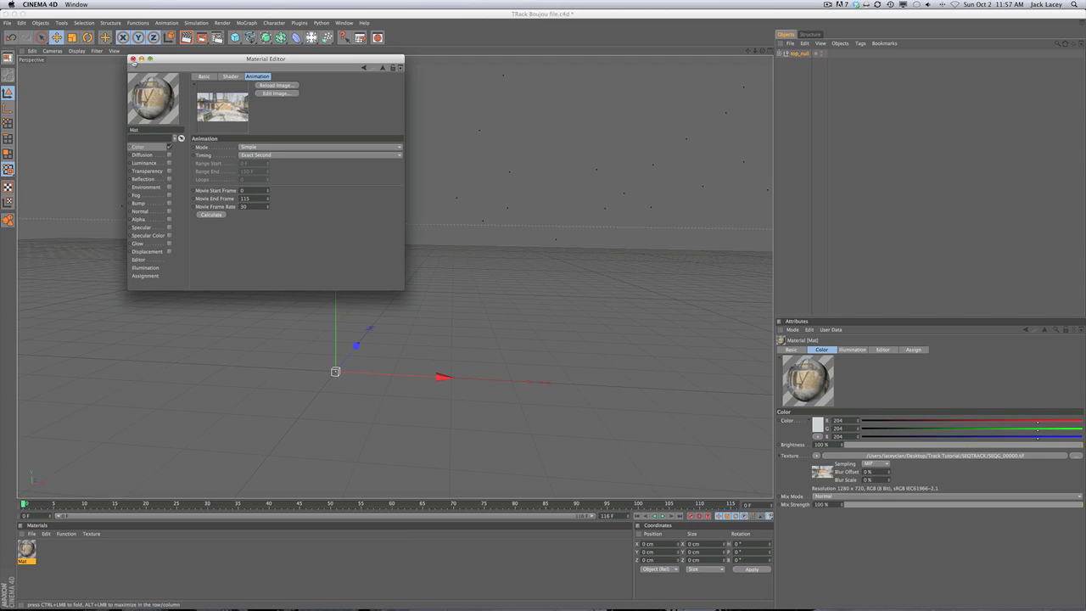
pyautogui.click(132, 59)
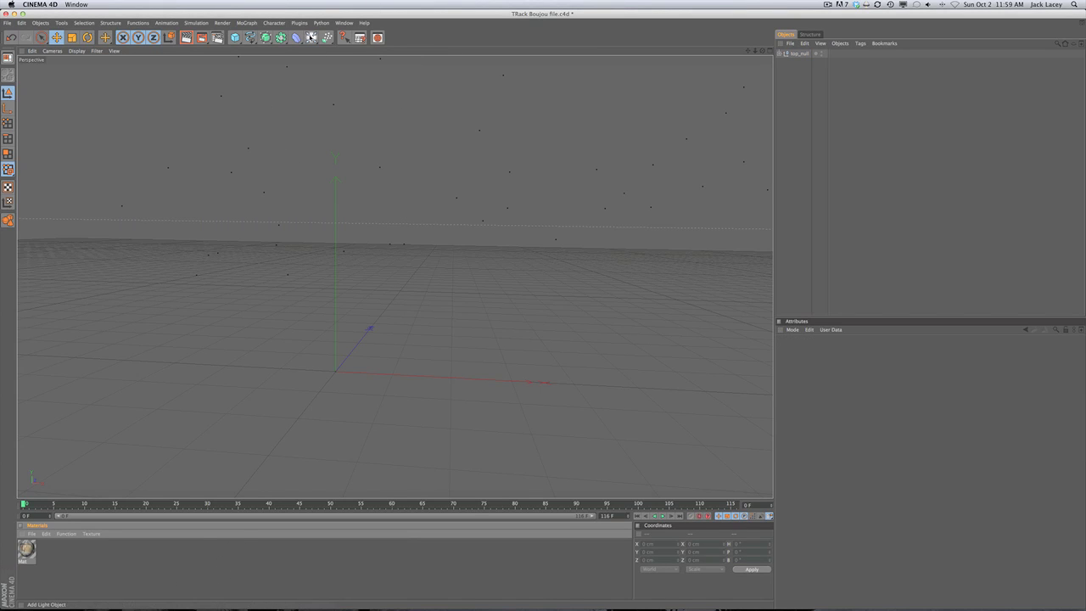
# Add a Background object carrying the footage material, and play the shot to check it before returning to the first frame
pyautogui.click(311, 36)
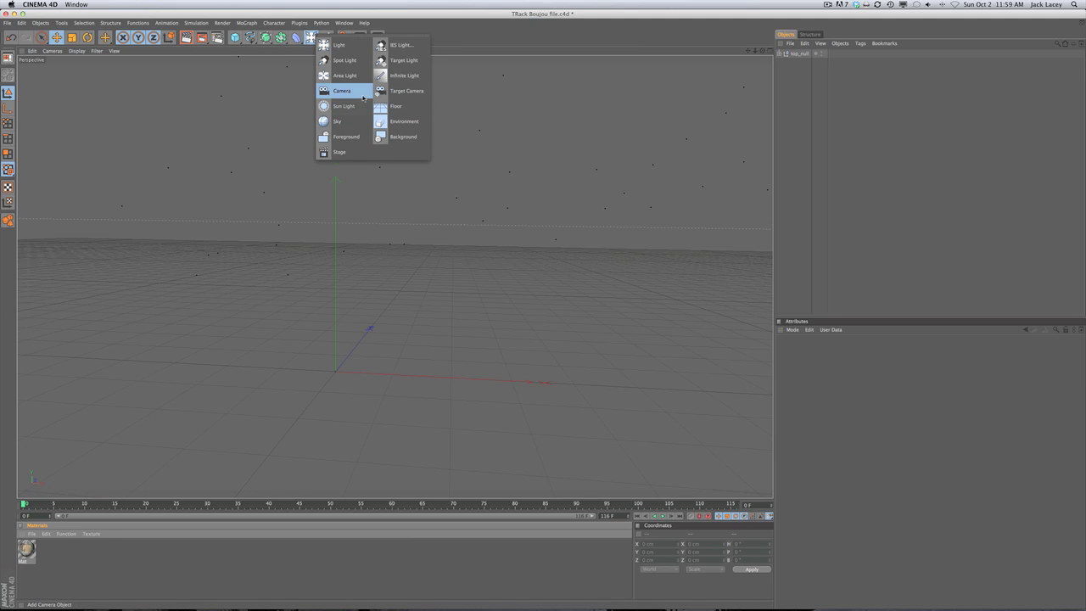
pyautogui.click(401, 138)
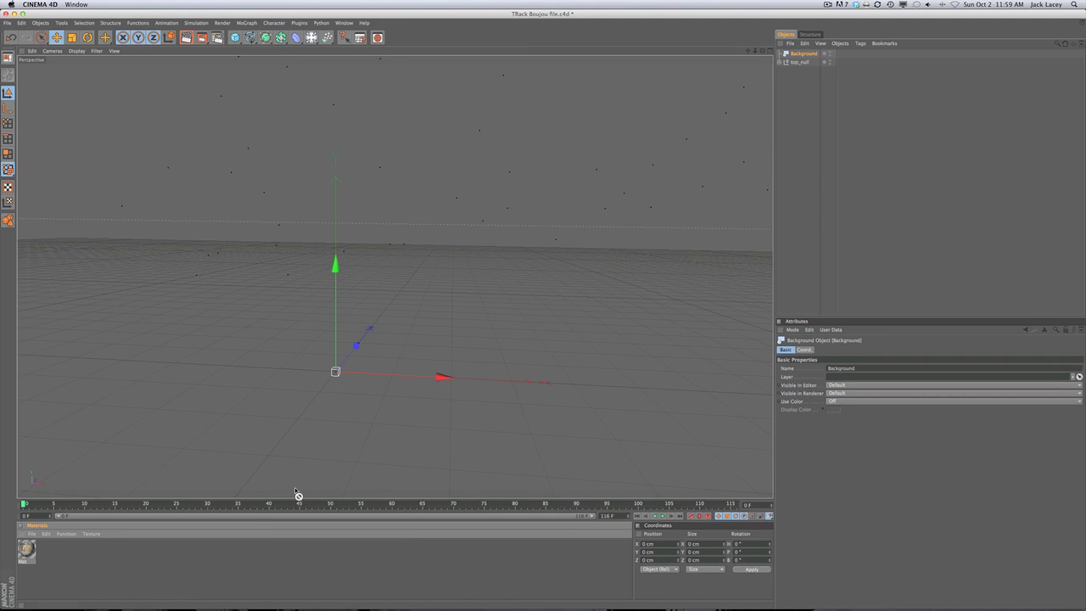
pyautogui.moveTo(801, 66); pyautogui.dragTo(803, 54)
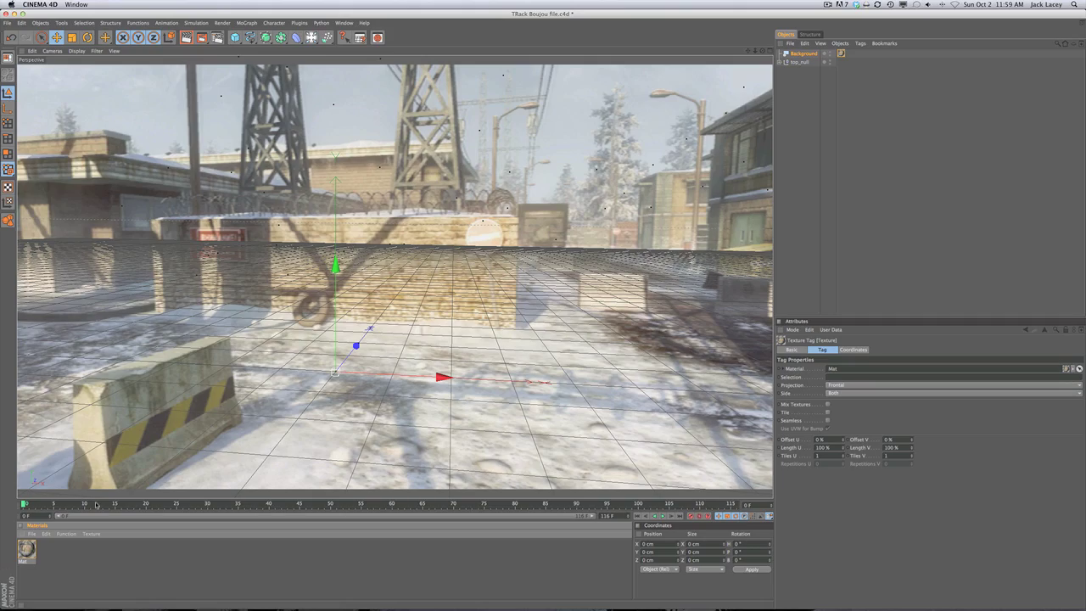
pyautogui.press('F8')
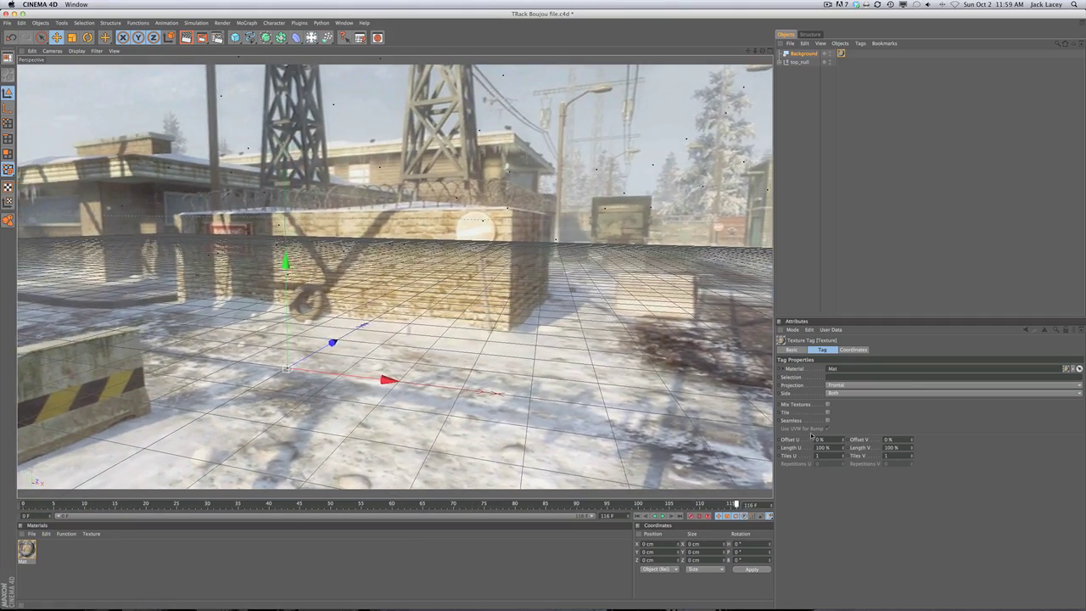
pyautogui.press('F8')
pyautogui.hotkey('shift', 'f')
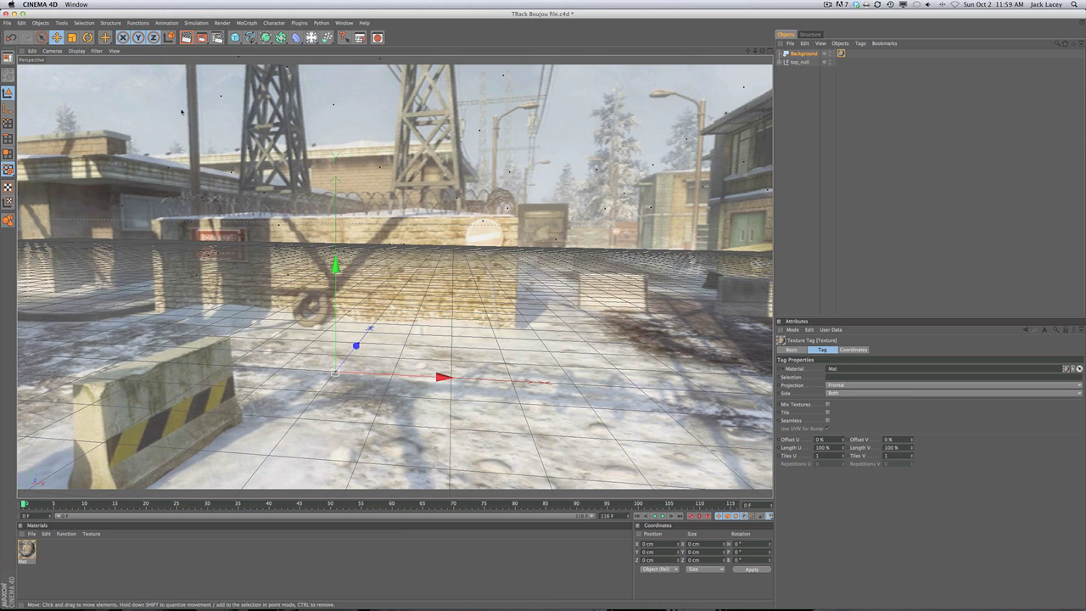
# Add a MoText object and a Plane primitive to the tracked scene
pyautogui.click(246, 23)
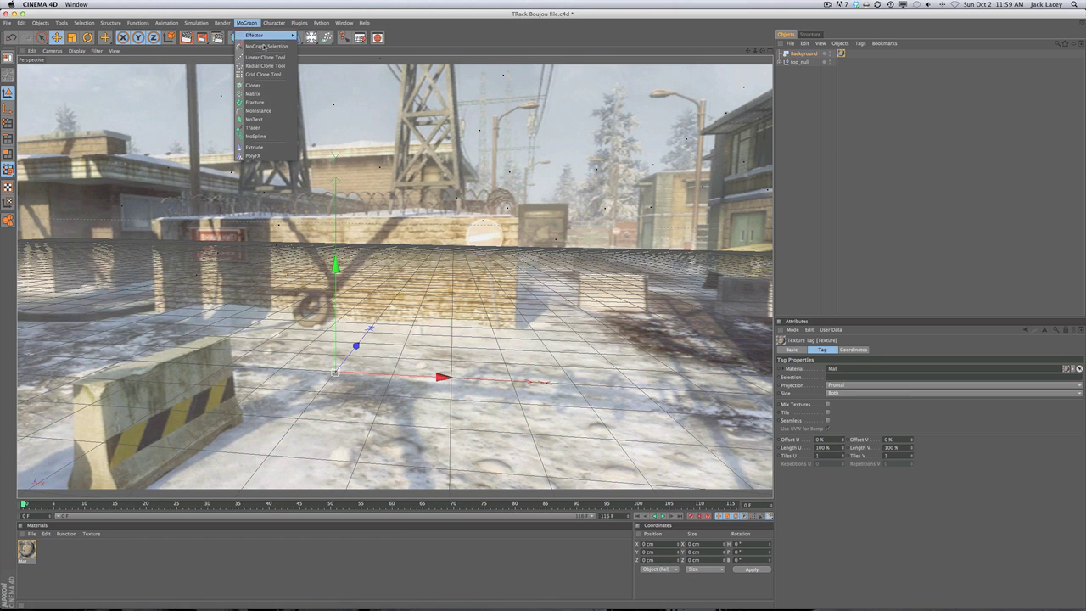
pyautogui.click(255, 119)
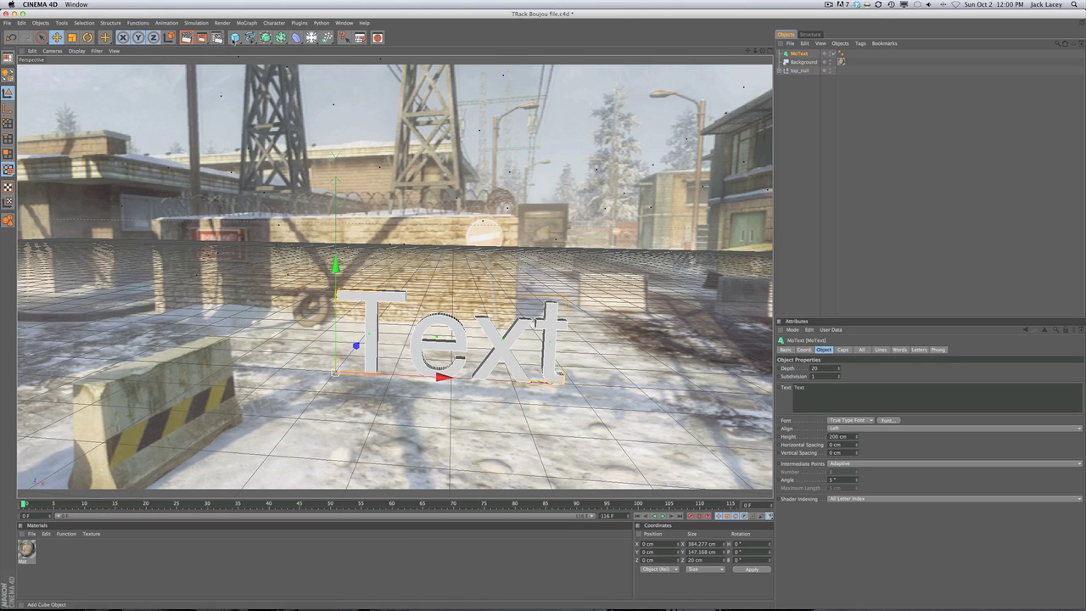
pyautogui.click(235, 37)
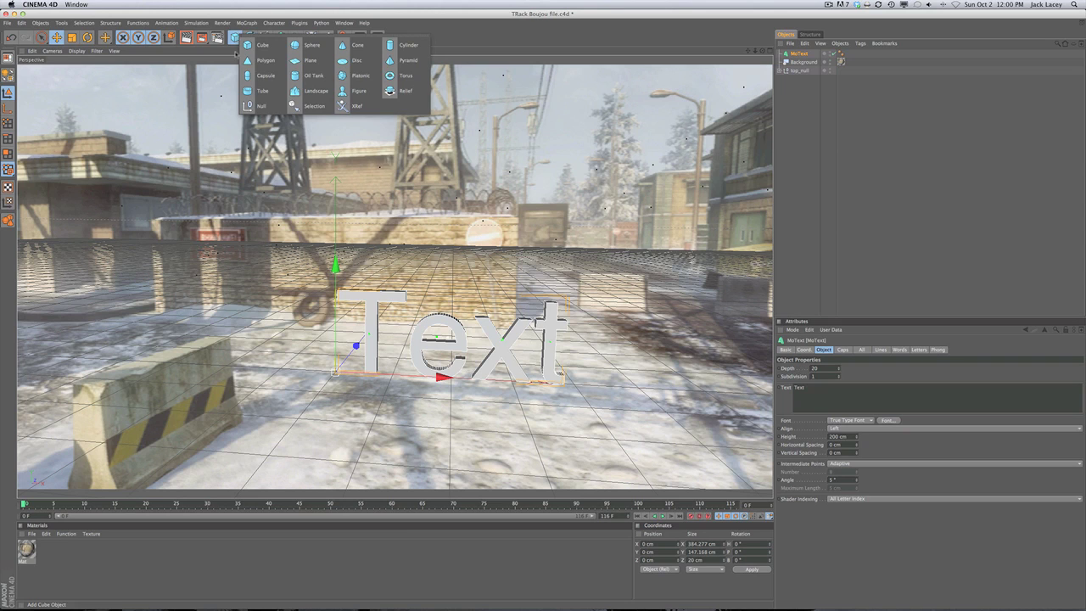
pyautogui.click(311, 60)
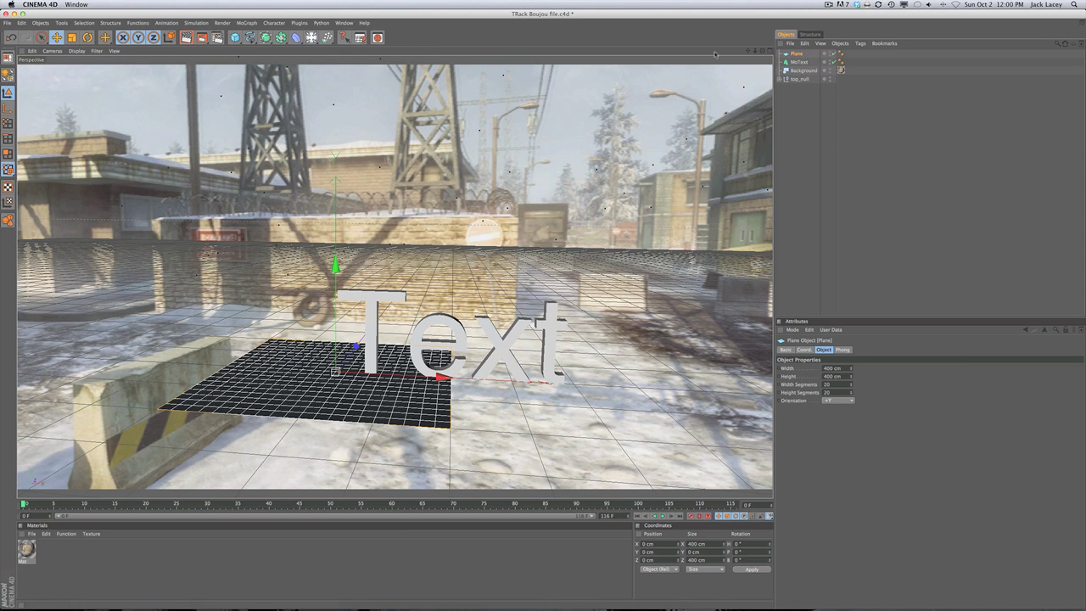
# Set the MoText object's alignment to Middle
pyautogui.click(797, 62)
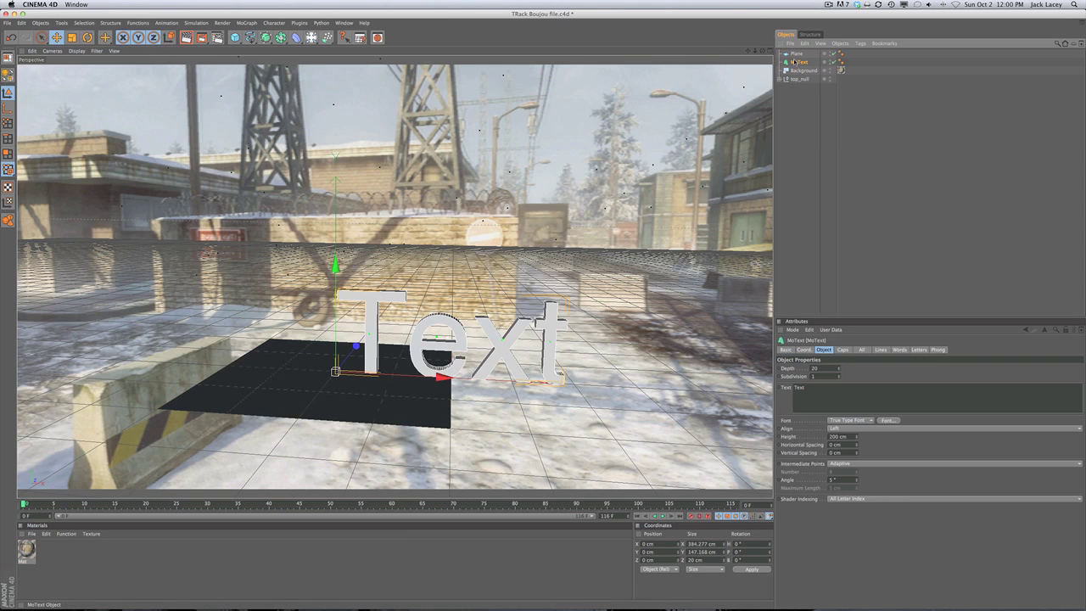
pyautogui.click(854, 428)
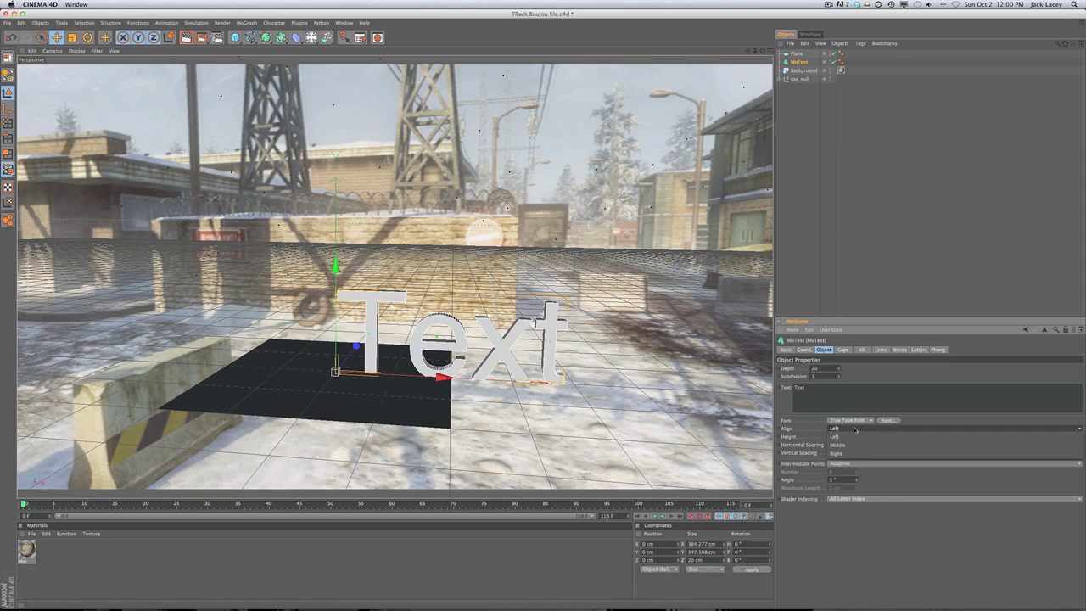
pyautogui.click(855, 446)
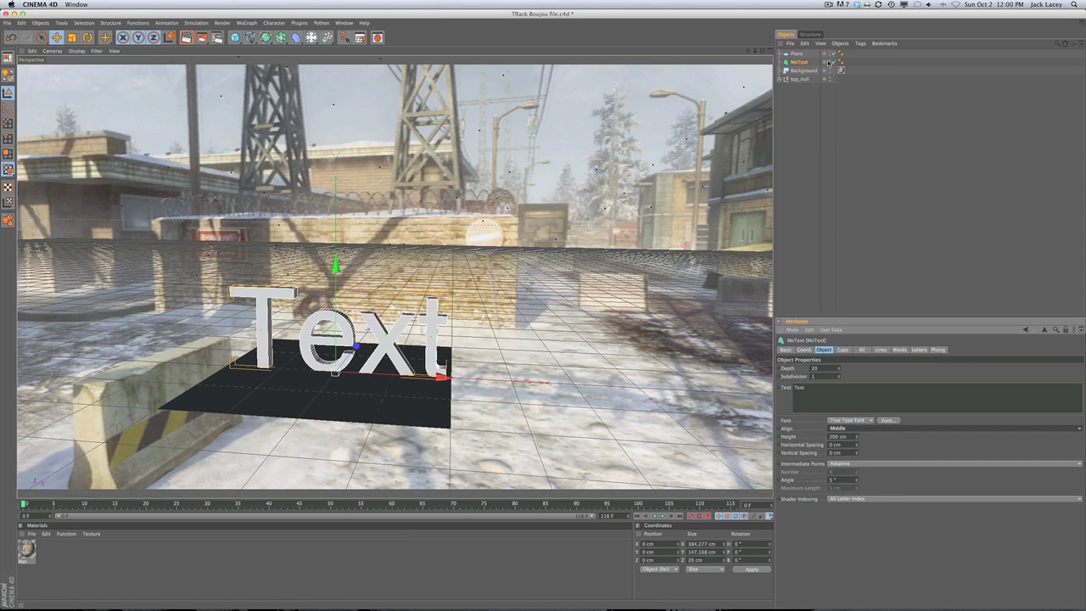
# Move the plane and text together to about X 105 cm, Z 52 cm, and rotate their heading to about -1.3°
pyautogui.click(796, 53)
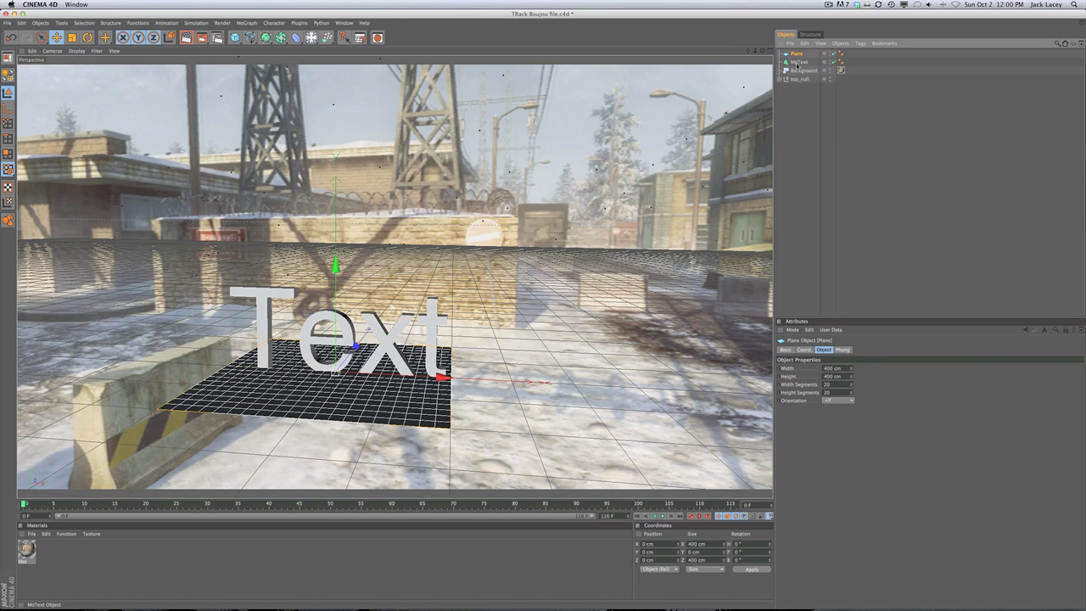
pyautogui.keyDown('shift'); pyautogui.click(799, 62); pyautogui.keyUp('shift')
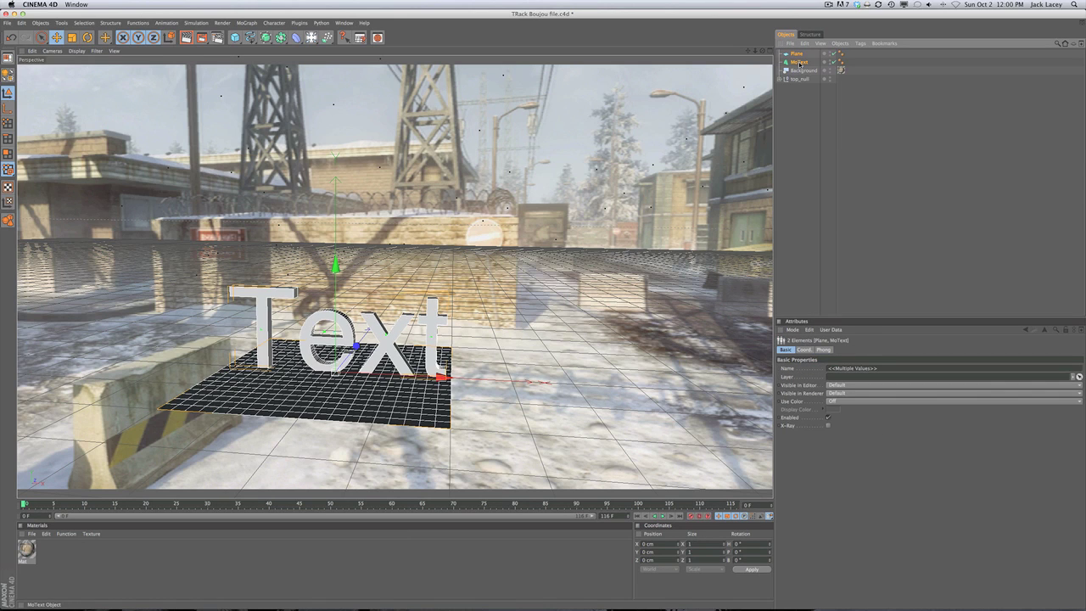
pyautogui.moveTo(443, 376); pyautogui.dragTo(528, 382)
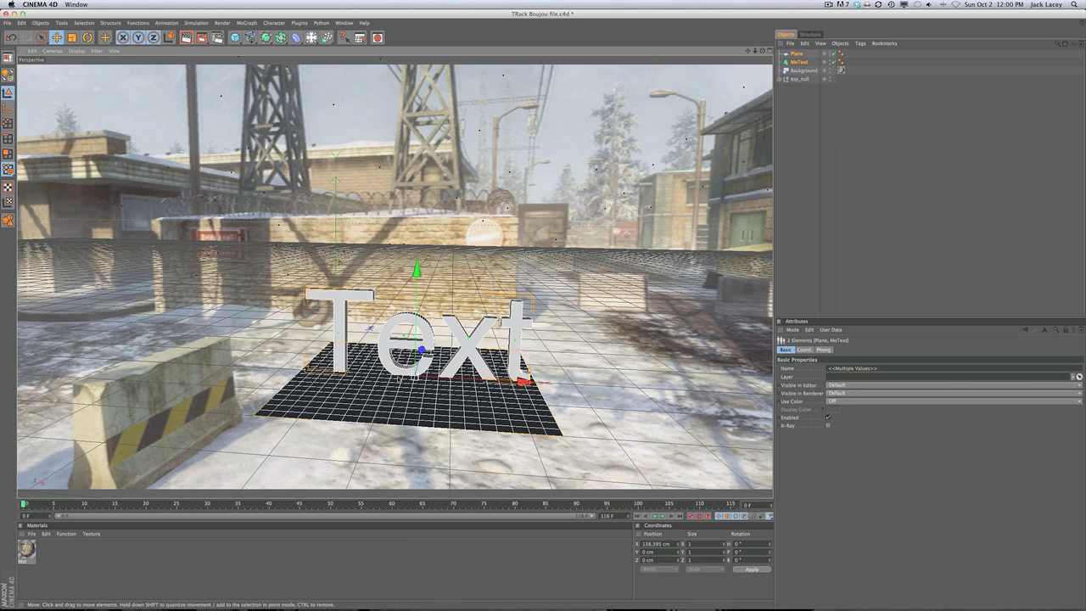
pyautogui.moveTo(421, 349); pyautogui.dragTo(423, 345)
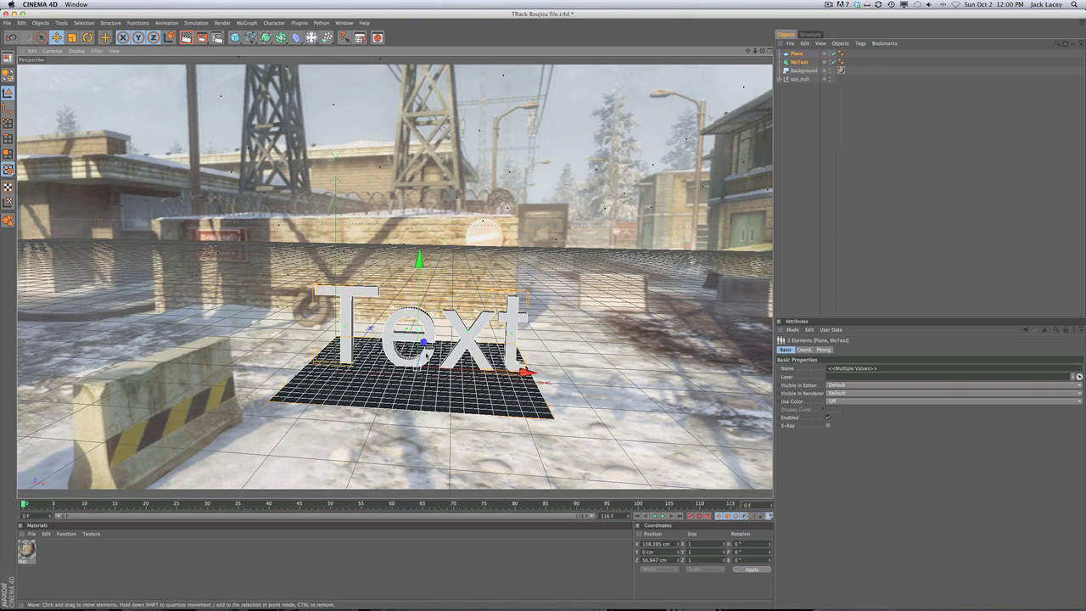
pyautogui.press('r')
pyautogui.moveTo(416, 386); pyautogui.dragTo(455, 396)
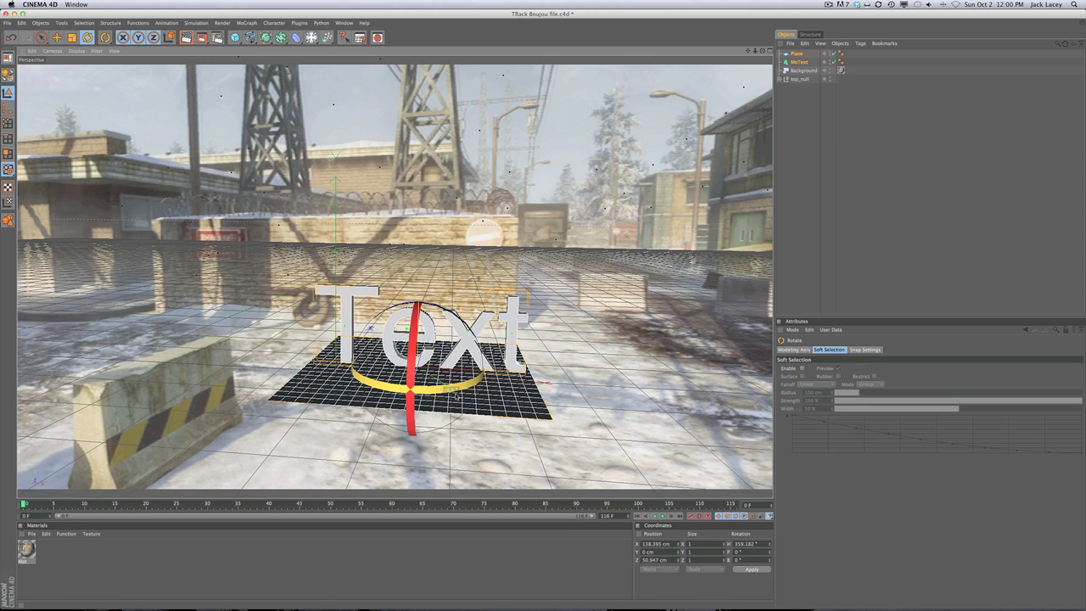
pyautogui.press('e')
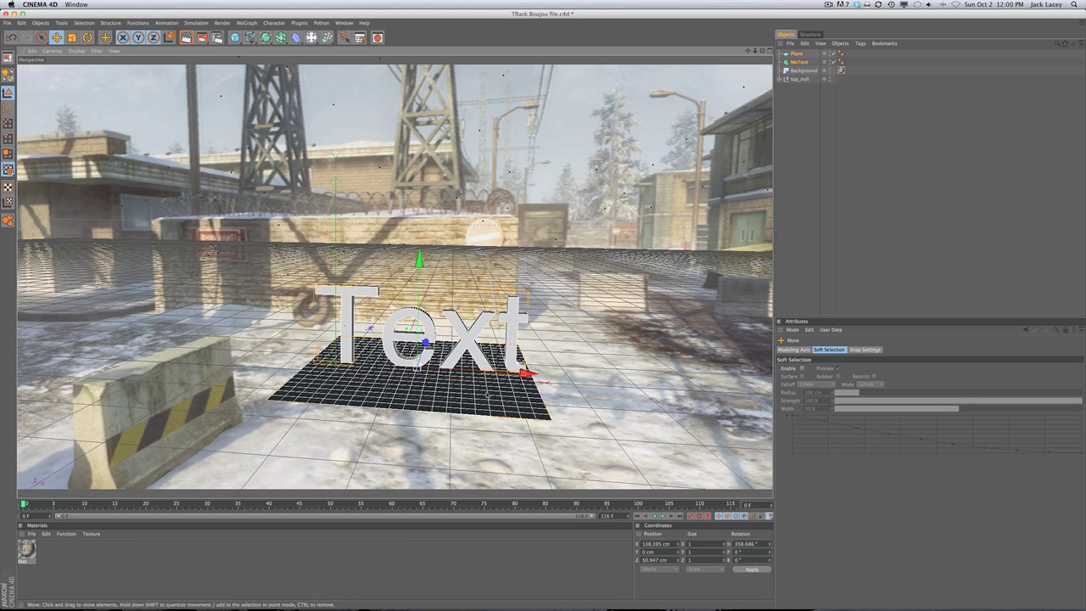
pyautogui.moveTo(527, 378); pyautogui.dragTo(506, 371)
# Enlarge the plane to about 959 cm wide and 914 cm high
pyautogui.click(797, 54)
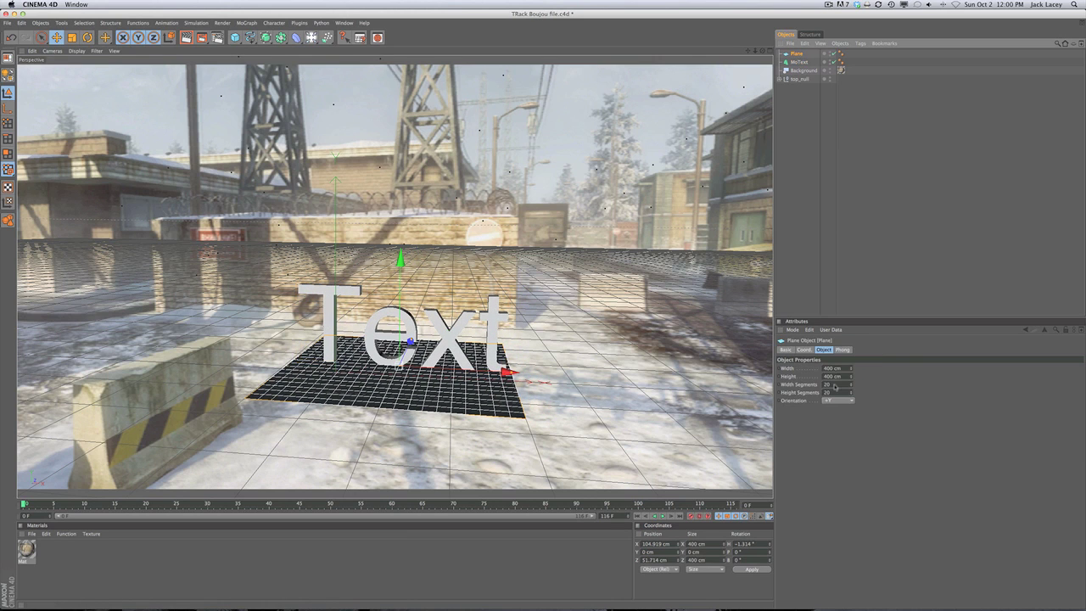
pyautogui.moveTo(850, 368); pyautogui.dragTo(959, 368)
pyautogui.moveTo(851, 378); pyautogui.dragTo(953, 378)
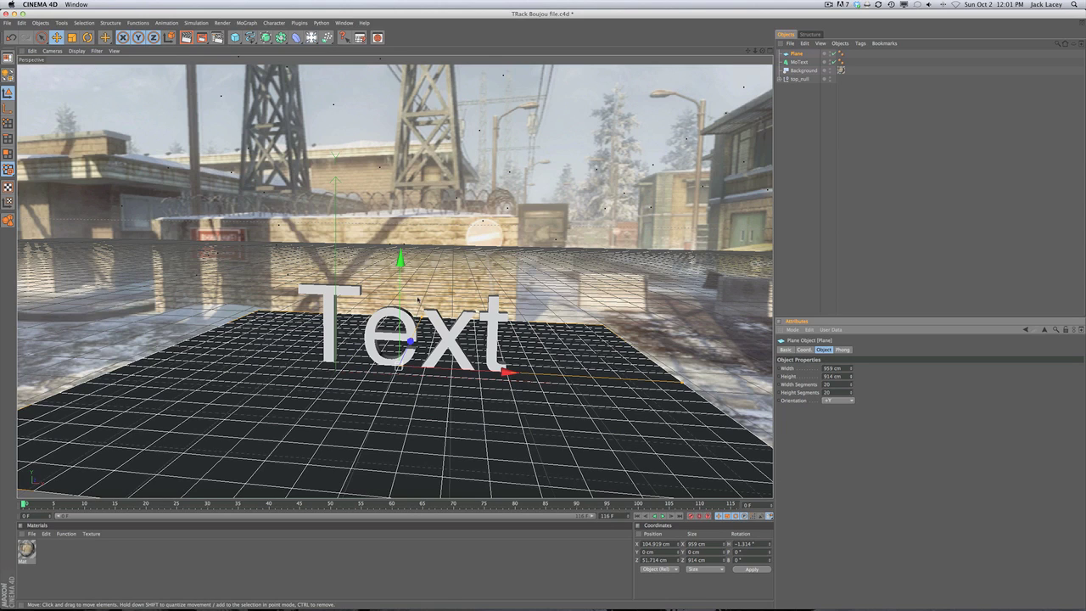
# Try standing the plane upright with a 90° pitch rotation, nudge it along its normal, and undo both changes
pyautogui.click(795, 55)
pyautogui.click(803, 349)
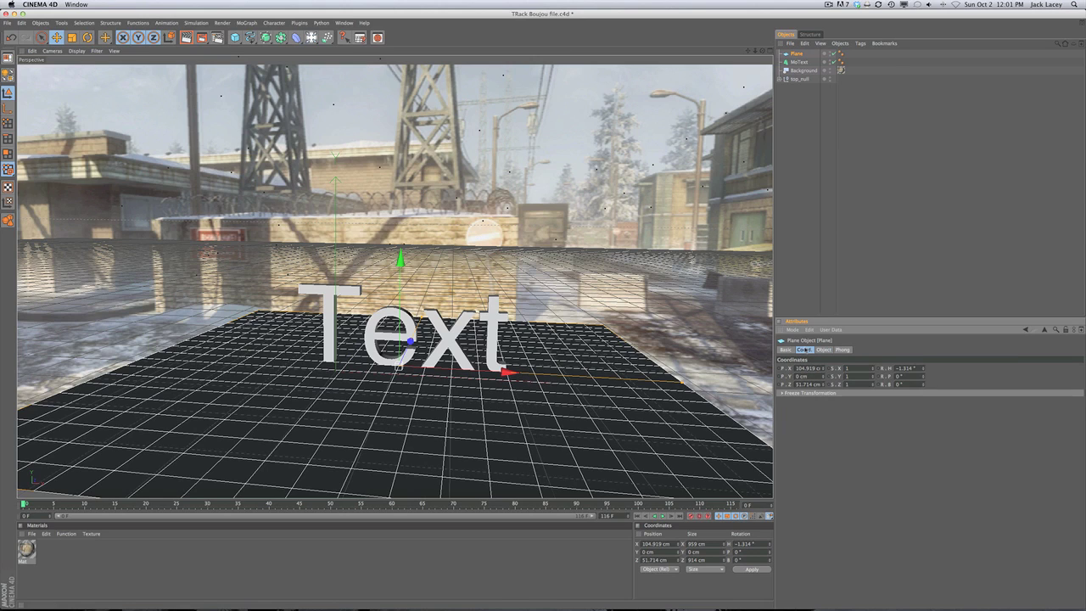
pyautogui.click(890, 375)
pyautogui.write('3')
pyautogui.write('0')
pyautogui.press('Return')
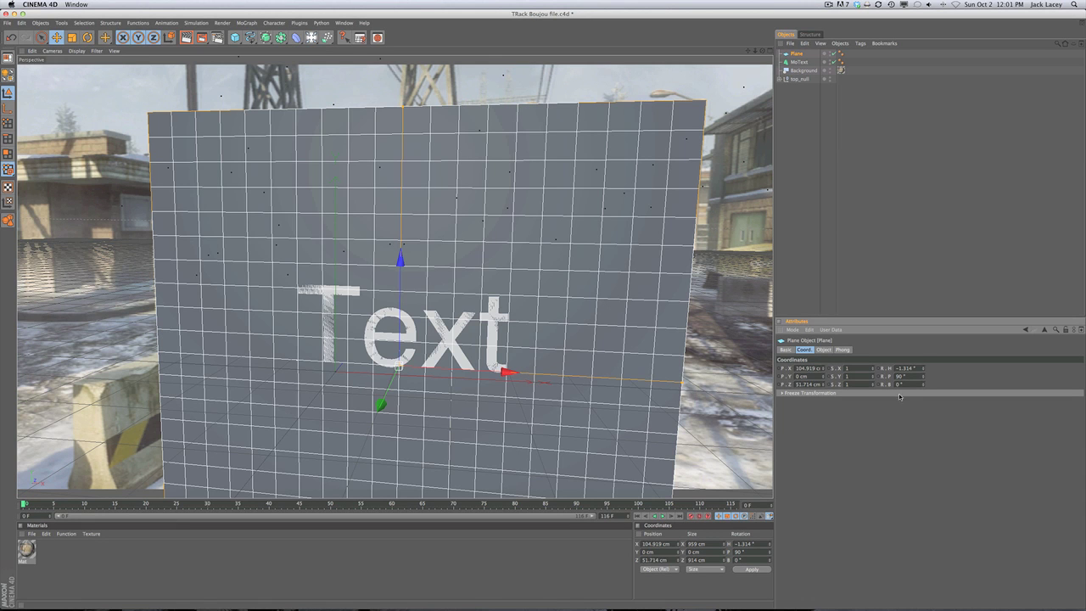
pyautogui.moveTo(381, 404)
pyautogui.mouseDown()
pyautogui.moveTo(385, 394)
pyautogui.moveTo(382, 405)
pyautogui.mouseUp()
pyautogui.press('super+z')
pyautogui.press('super+z')
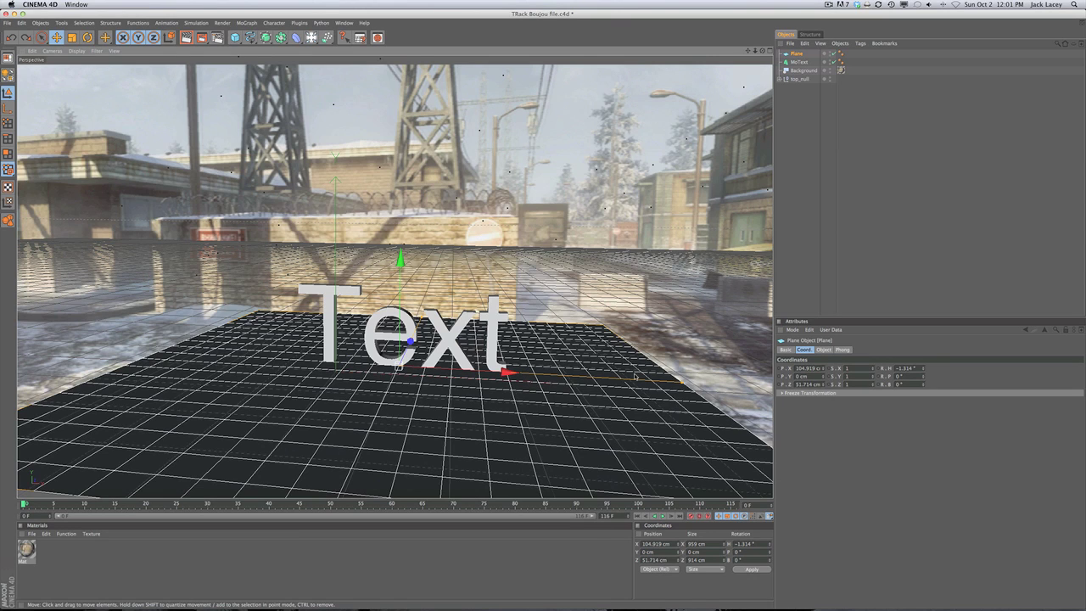
# Copy the Background object's frontal-projection texture tag onto the plane
pyautogui.click(835, 72)
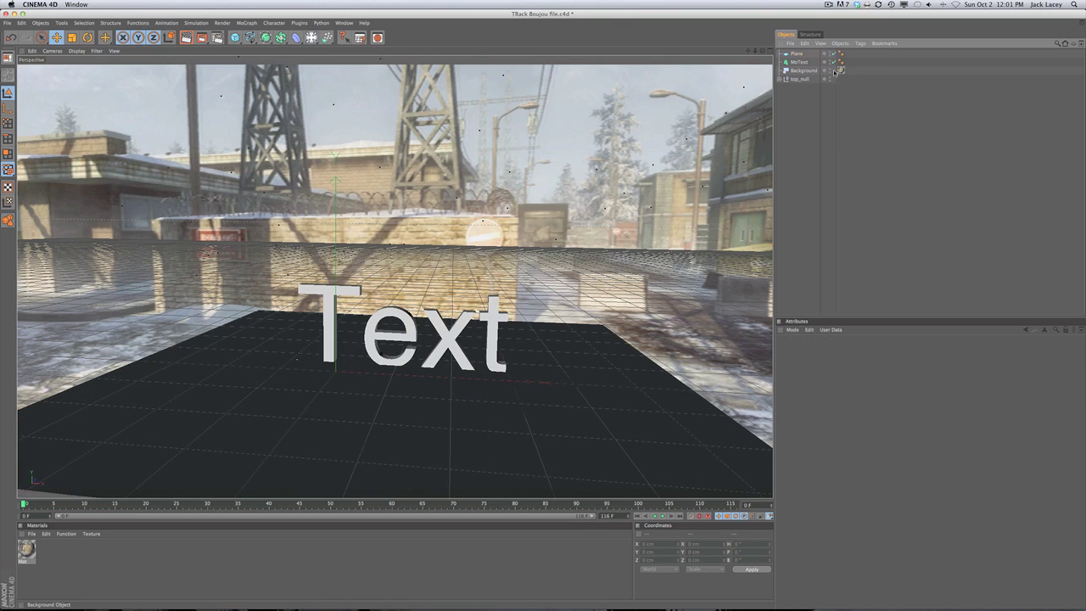
pyautogui.click(841, 70)
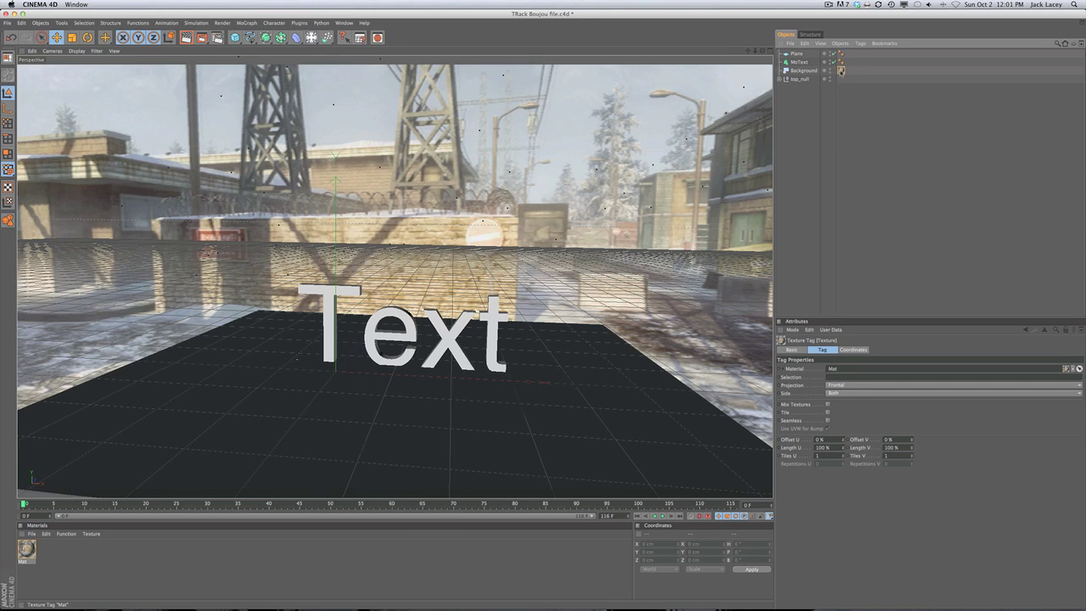
pyautogui.keyDown('ctrl'); pyautogui.moveTo(838, 70); pyautogui.dragTo(800, 53); pyautogui.keyUp('ctrl')
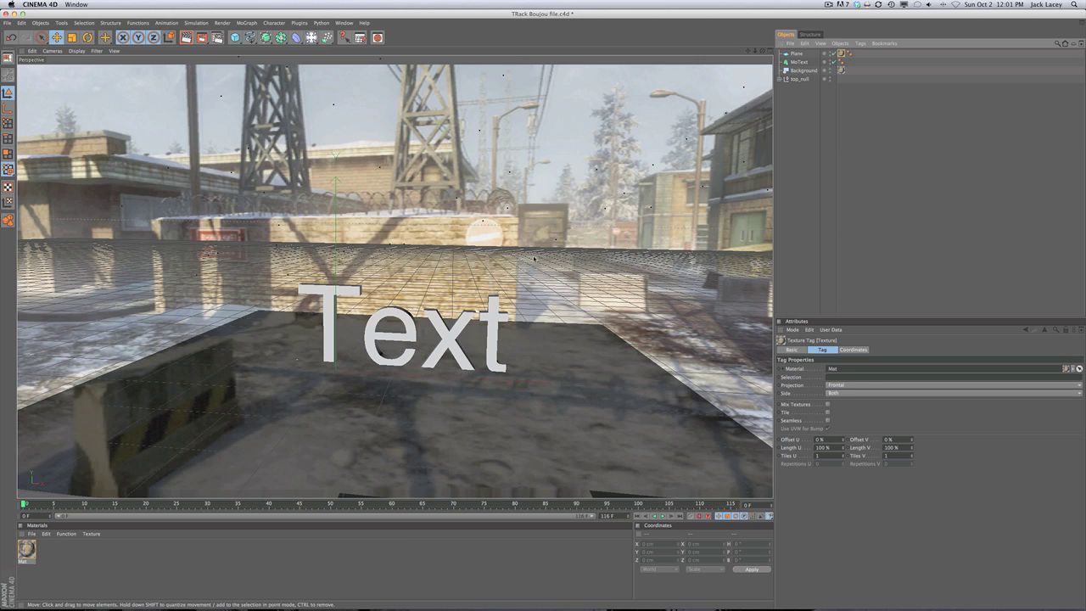
# Add a Compositing tag with Compositing Background enabled to the plane and render a preview of the view
pyautogui.rightClick(797, 54)
pyautogui.moveTo(815, 58)
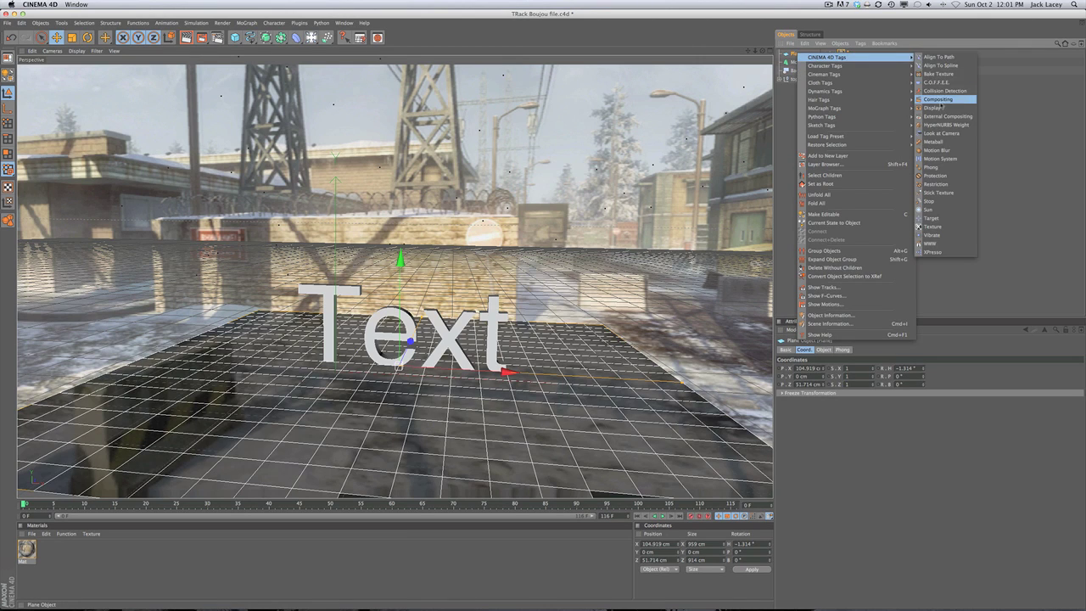
pyautogui.click(940, 102)
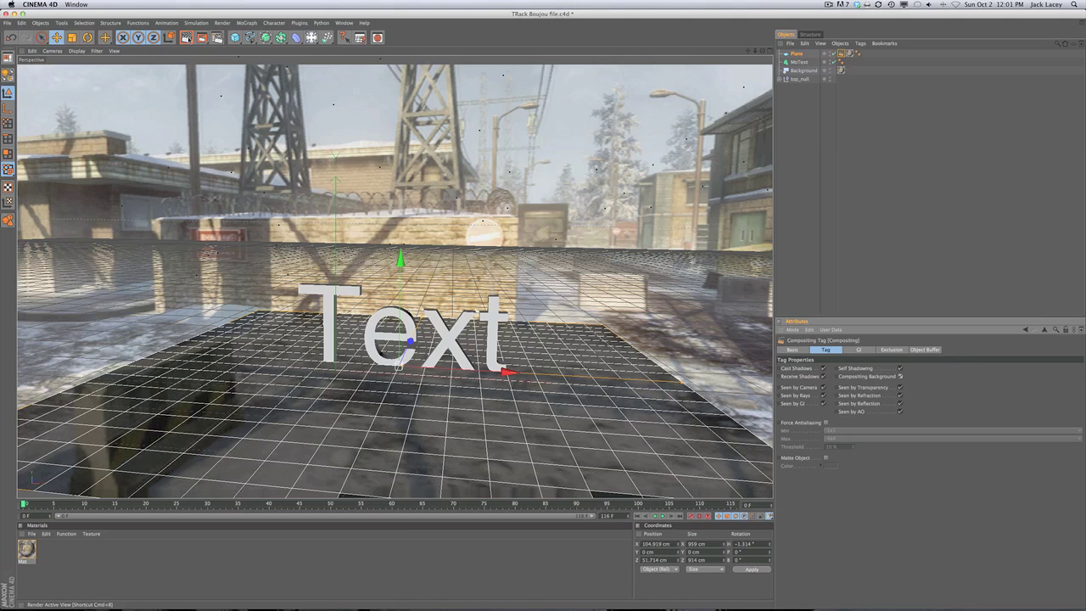
pyautogui.click(185, 37)
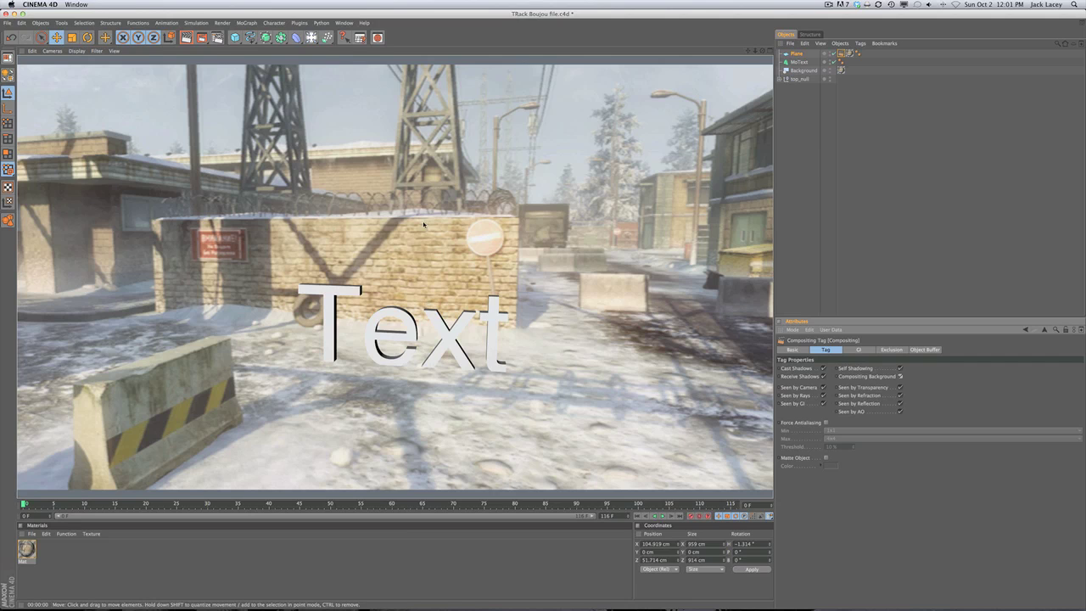
# Rotate the plane and text together to a bank of about -1.07° and preview the render
pyautogui.keyDown('shift'); pyautogui.click(798, 62); pyautogui.keyUp('shift')
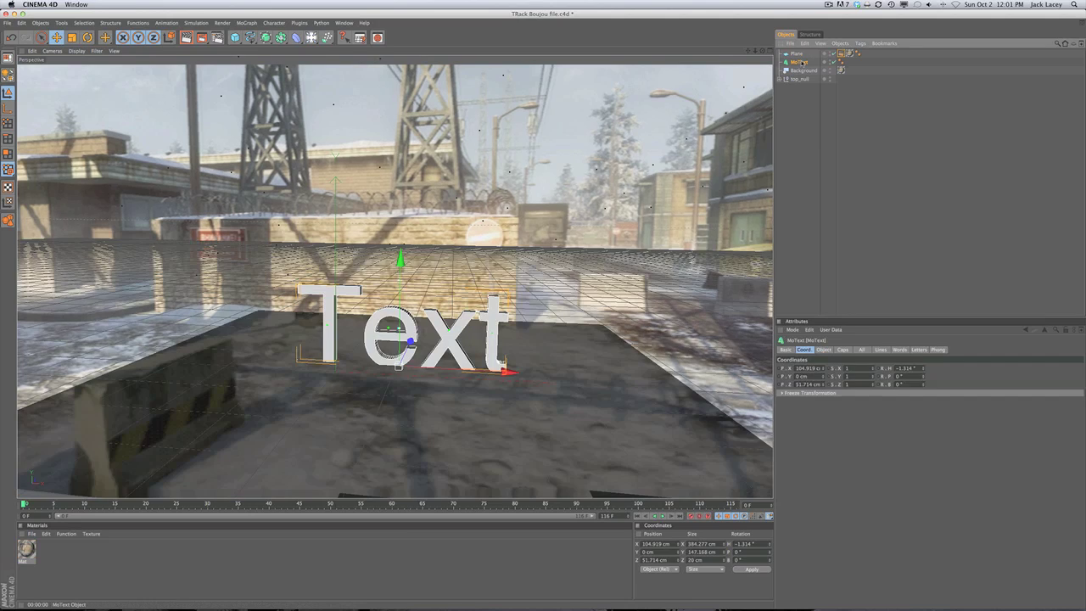
pyautogui.press('r')
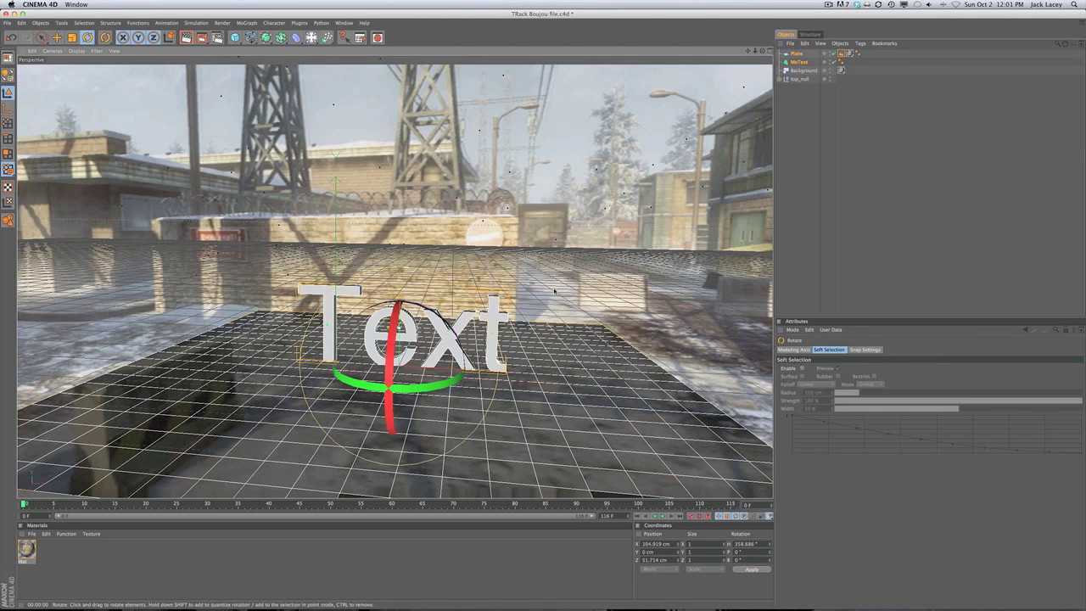
pyautogui.moveTo(447, 325); pyautogui.dragTo(444, 323)
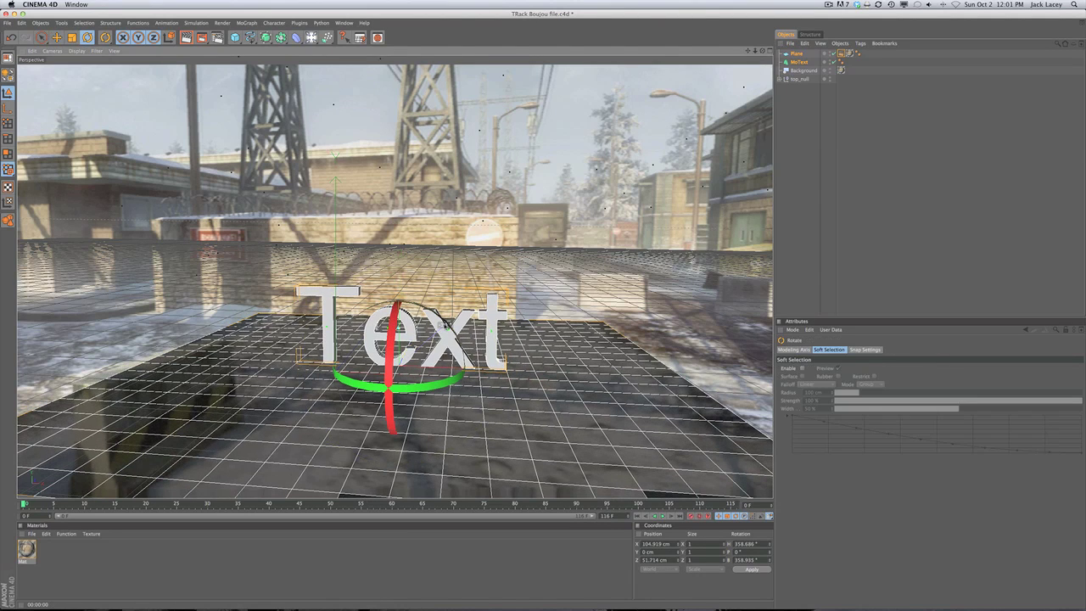
pyautogui.hotkey('ctrl', 'r')
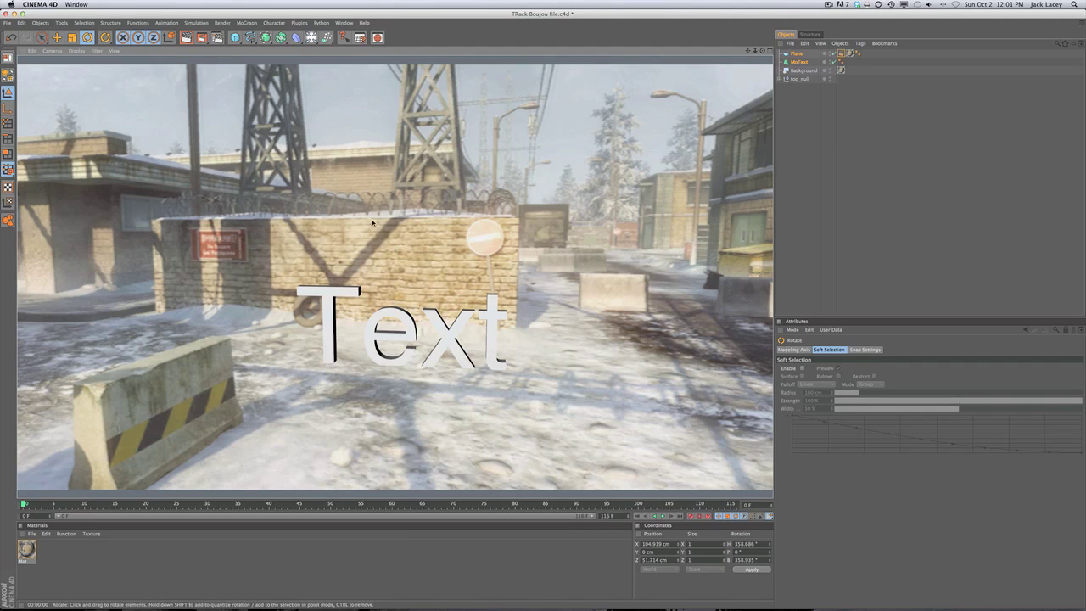
# Add Ambient Occlusion to the render settings with a maximum ray length of about 145.3 cm and preview the render
pyautogui.click(217, 37)
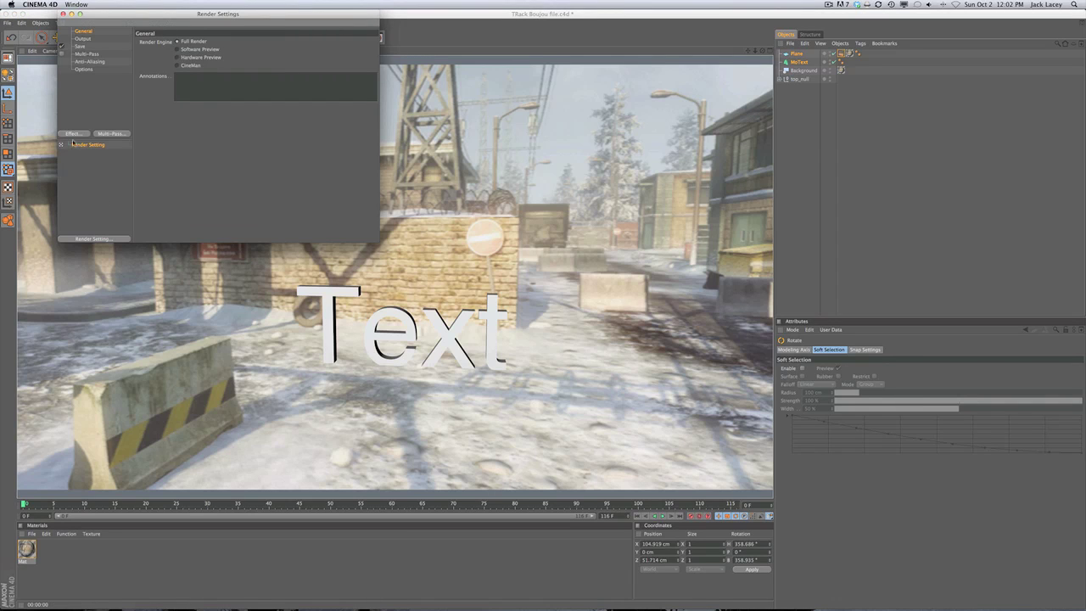
pyautogui.click(73, 133)
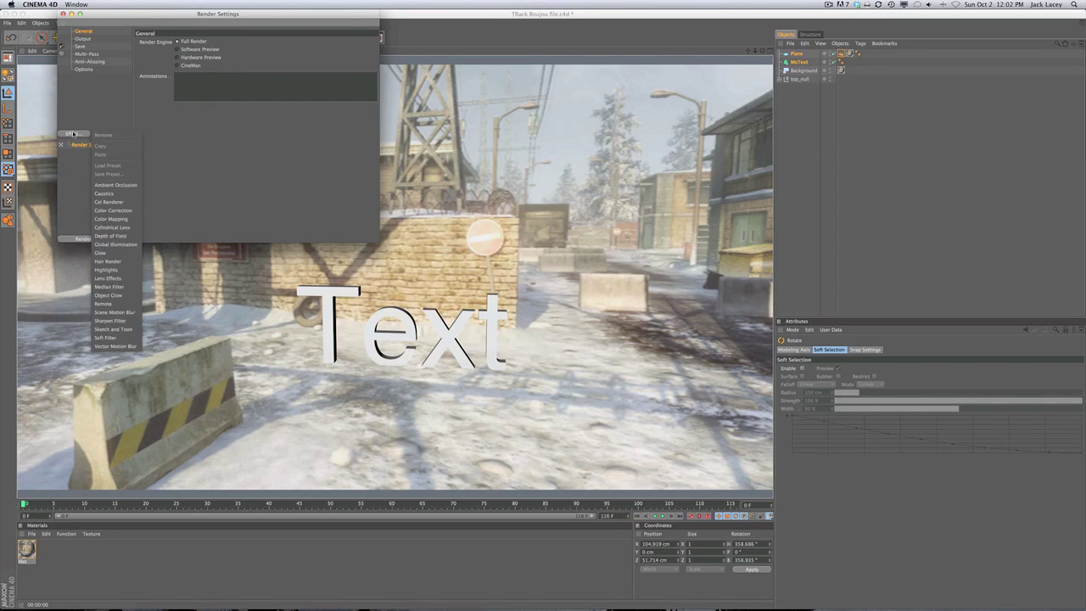
pyautogui.click(112, 185)
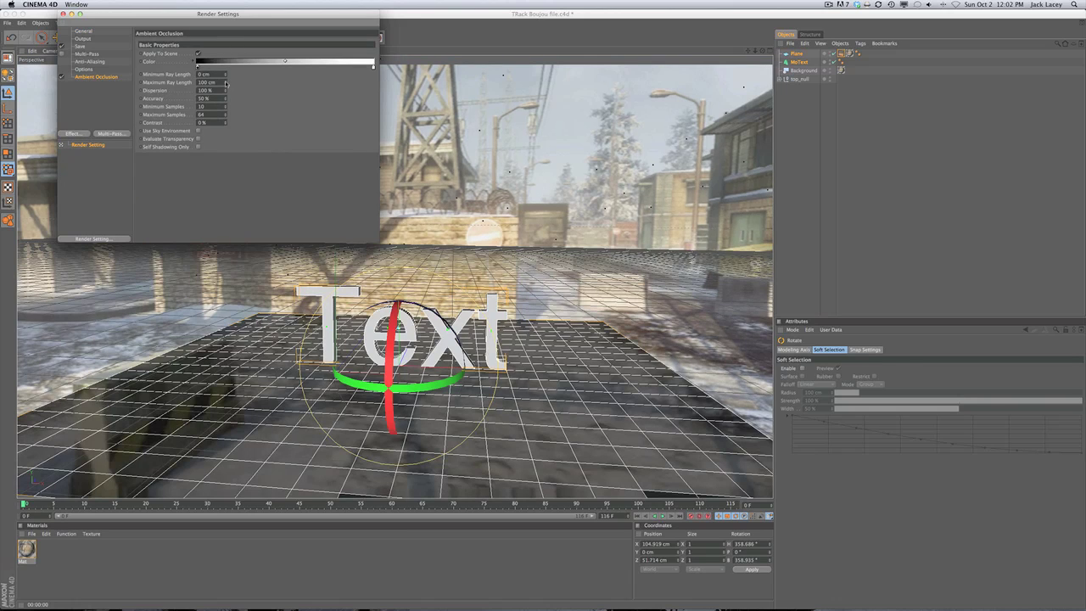
pyautogui.moveTo(226, 82); pyautogui.dragTo(227, 81)
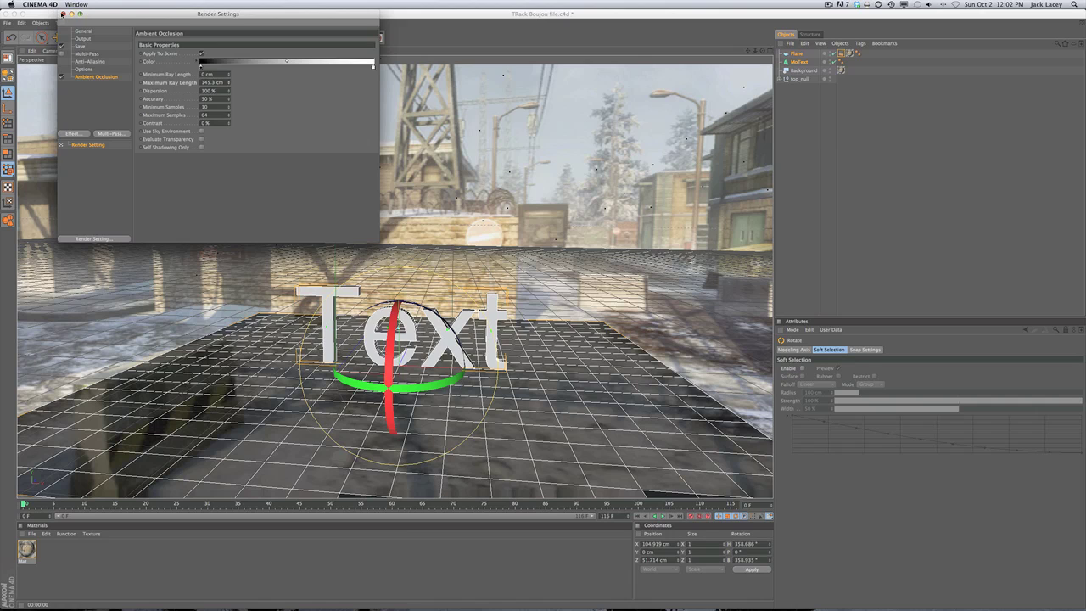
pyautogui.click(63, 14)
pyautogui.press('super+r')
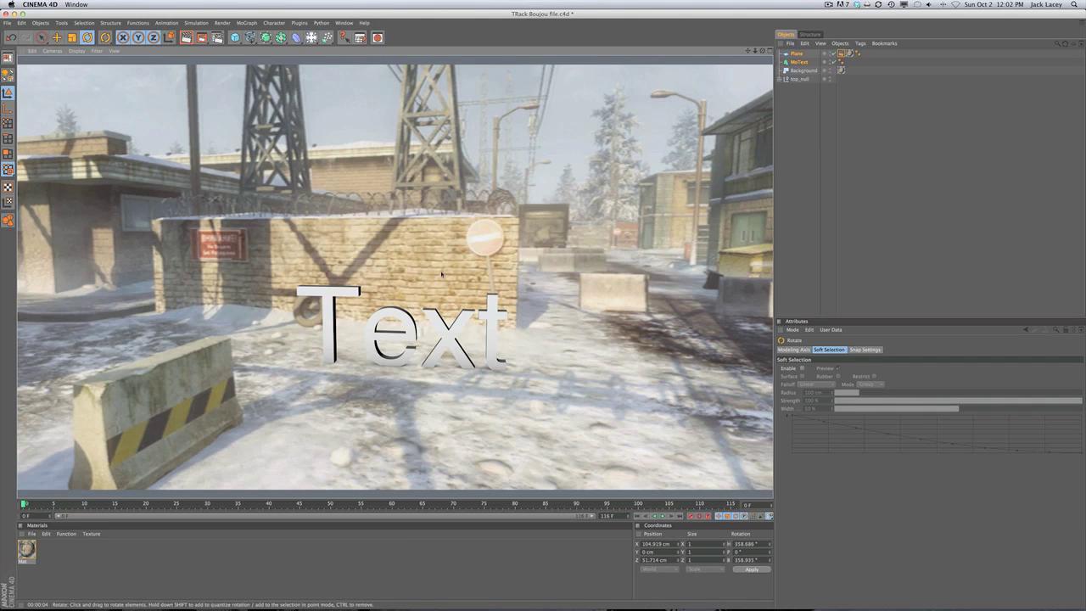
# Change the MoText object's wording to "CR8Tz"
pyautogui.click(799, 62)
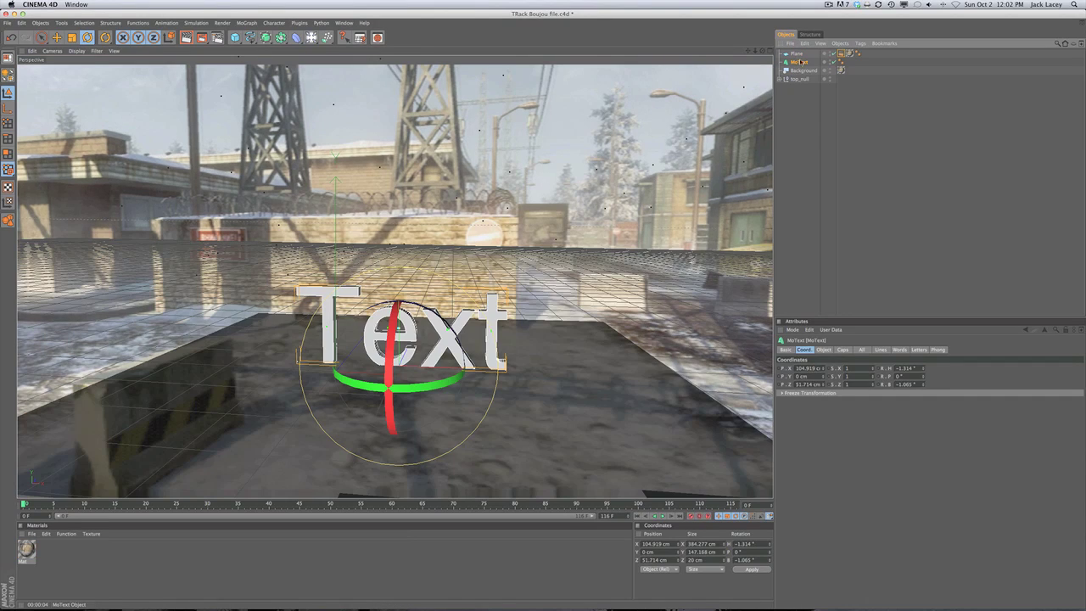
pyautogui.click(824, 350)
pyautogui.doubleClick(798, 387)
pyautogui.write('CR8TE')
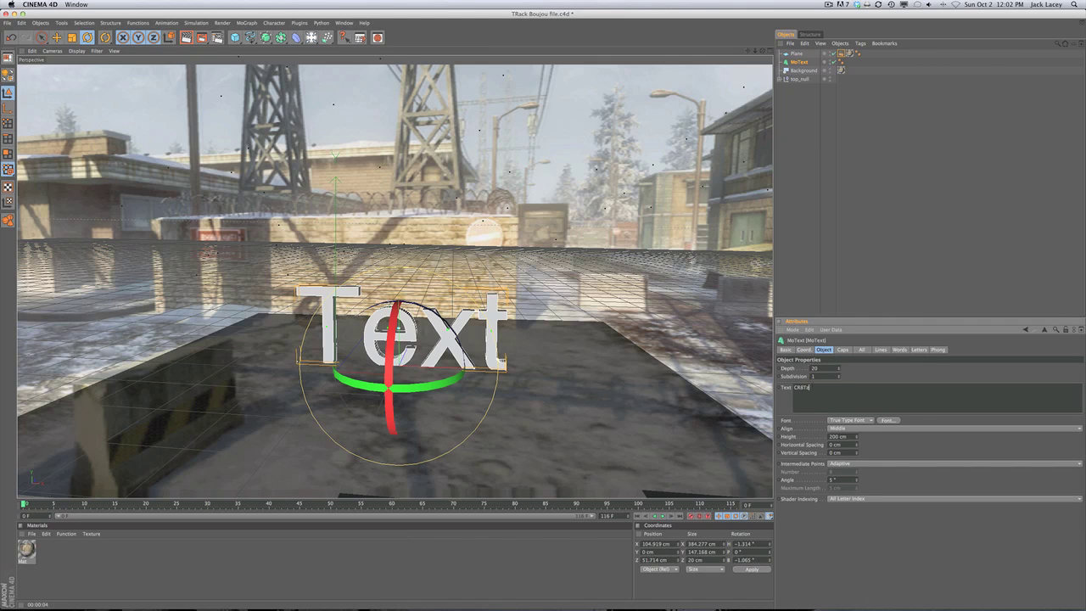
# Search the fonts for "ethno" and apply the matching font family to the text
pyautogui.press('super+a')
pyautogui.click(888, 420)
pyautogui.click(531, 238)
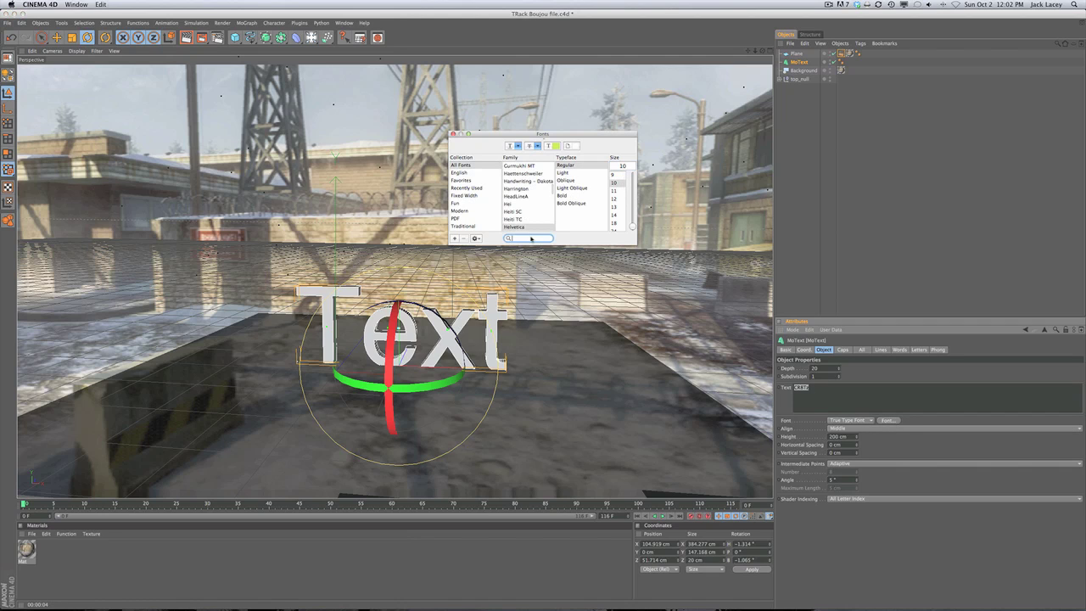
pyautogui.write('ethnoc')
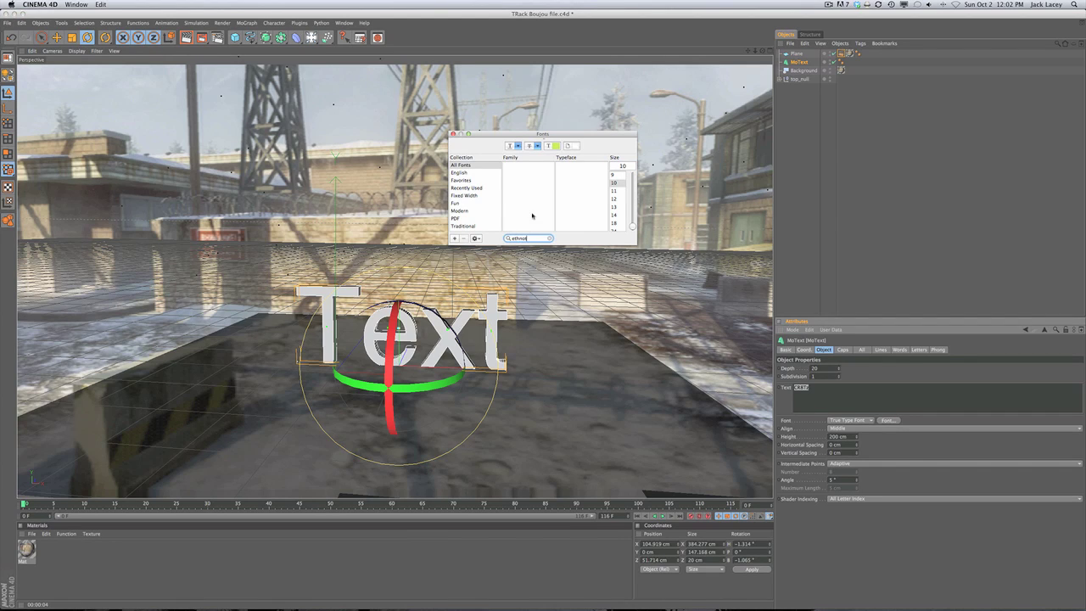
pyautogui.press('BackSpace')
pyautogui.click(519, 164)
pyautogui.click(452, 134)
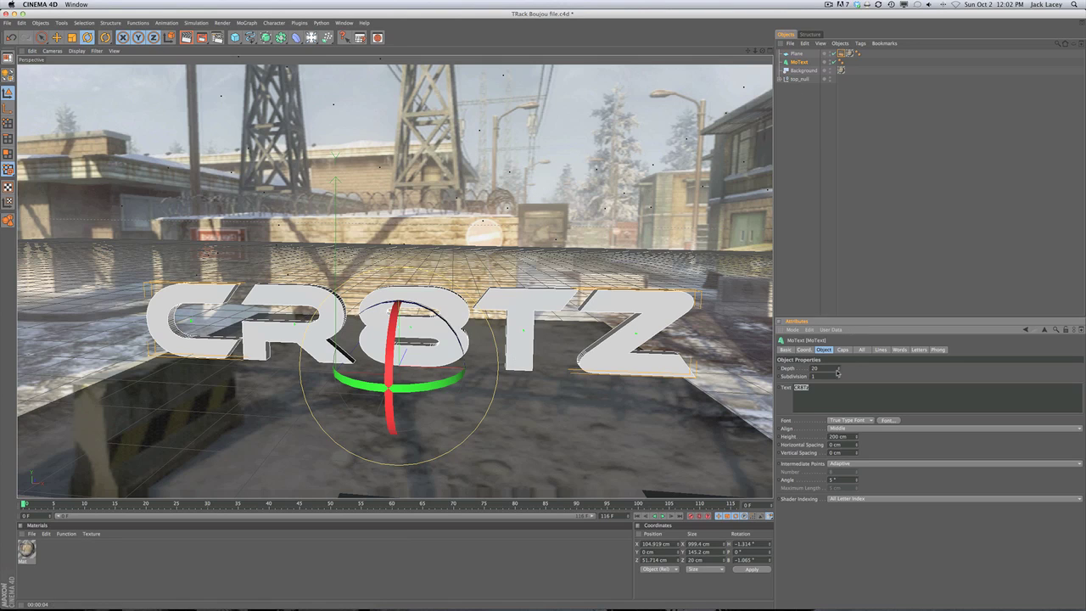
# Set the text's depth to 60 and height to 125 cm, and preview the render at frame 90
pyautogui.moveTo(839, 370); pyautogui.dragTo(869, 357)
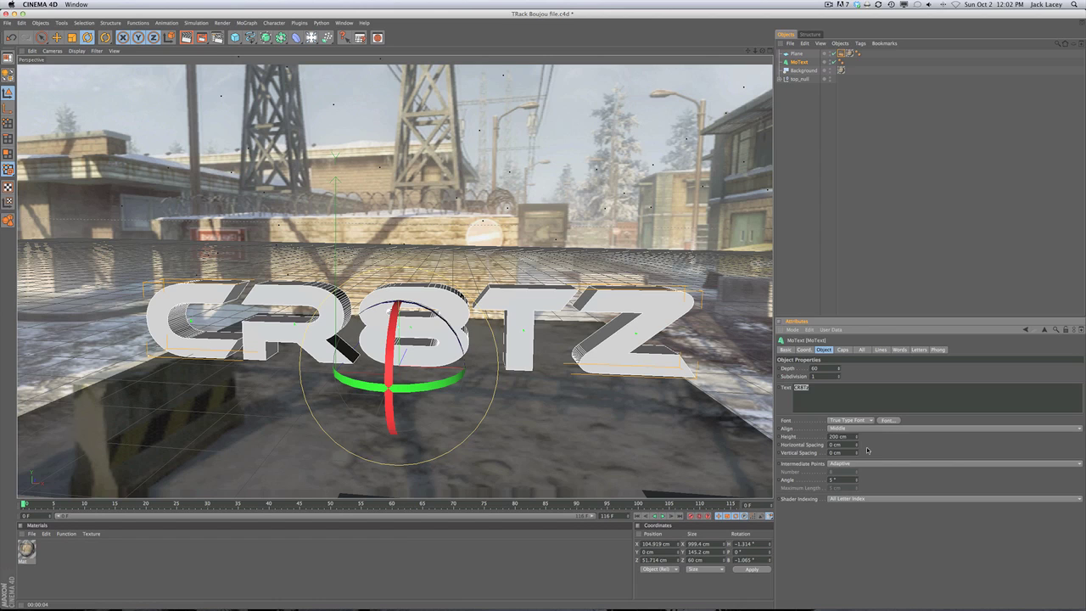
pyautogui.moveTo(856, 437)
pyautogui.mouseDown()
pyautogui.moveTo(856, 480)
pyautogui.moveTo(856, 438)
pyautogui.mouseUp()
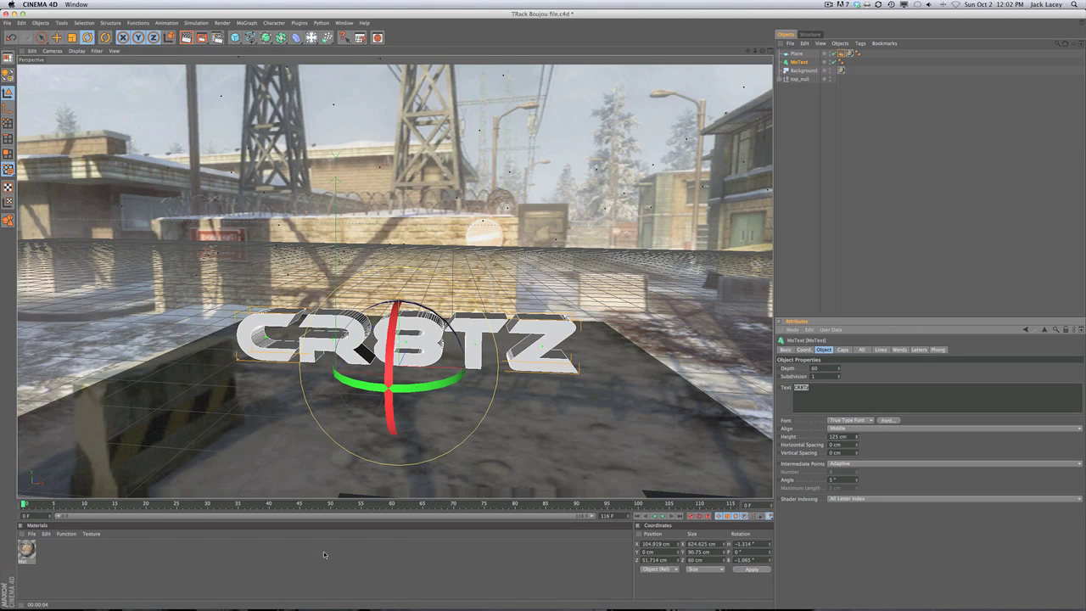
pyautogui.moveTo(204, 504); pyautogui.dragTo(577, 504)
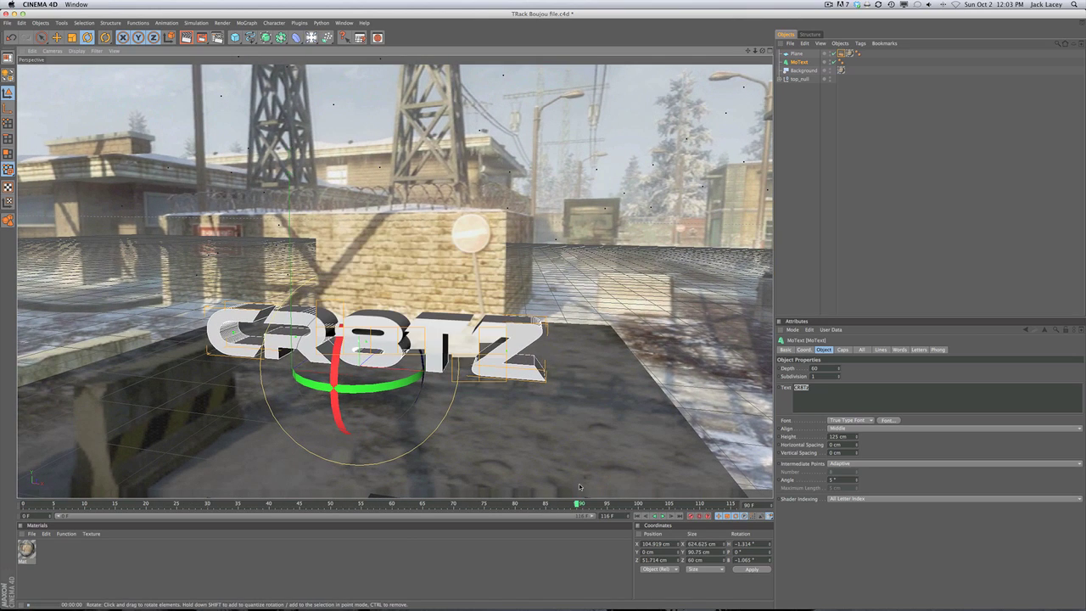
pyautogui.press('super+r')
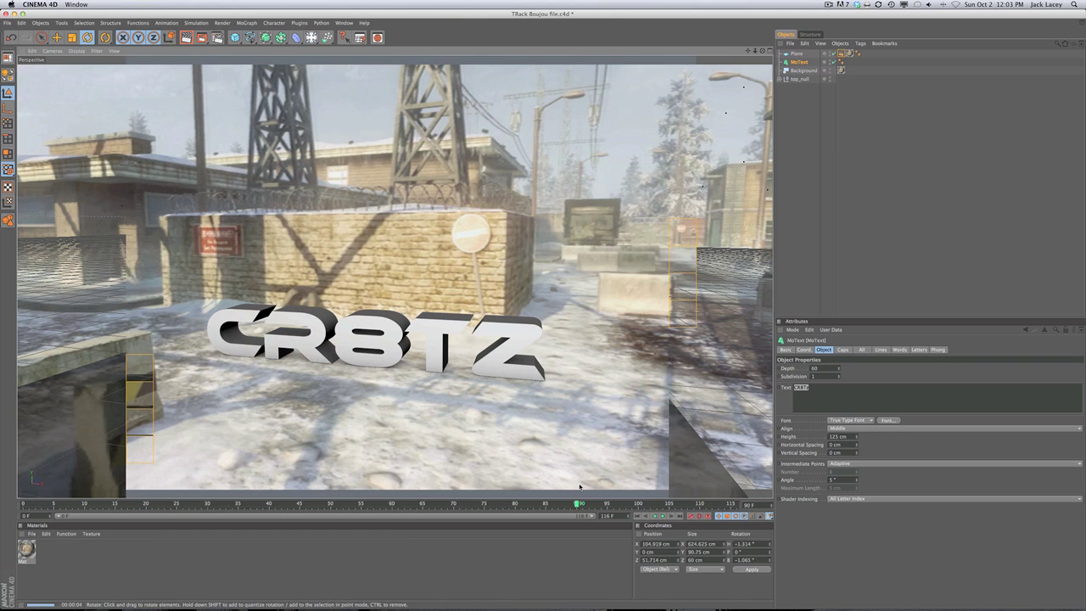
pyautogui.click(455, 379)
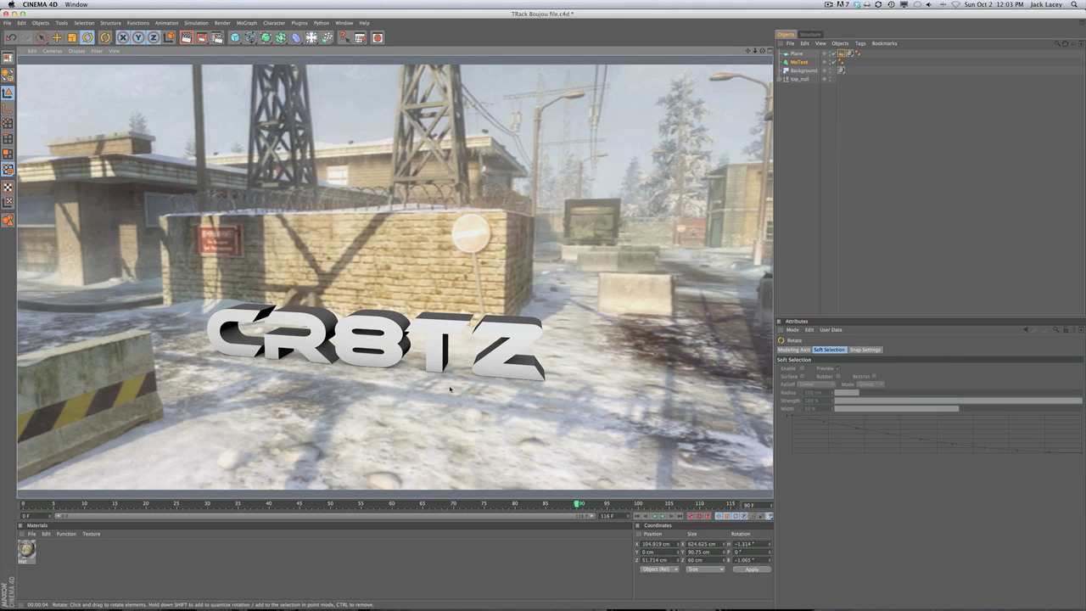
# Rotate the text alone to a heading of about -6.6° and return the timeline to frame 0
pyautogui.click(797, 61)
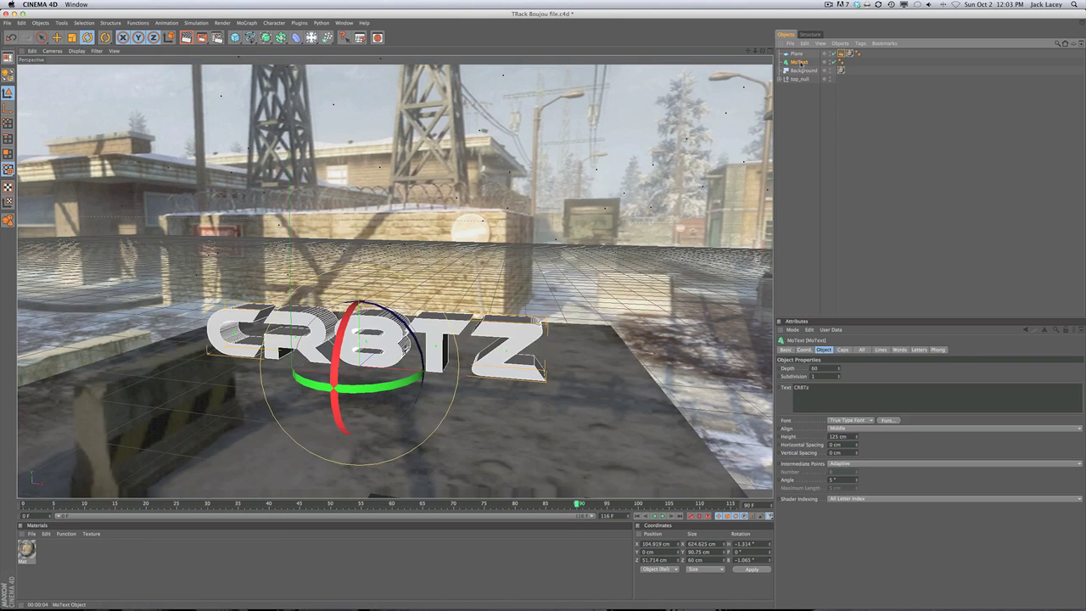
pyautogui.moveTo(397, 381); pyautogui.dragTo(389, 383)
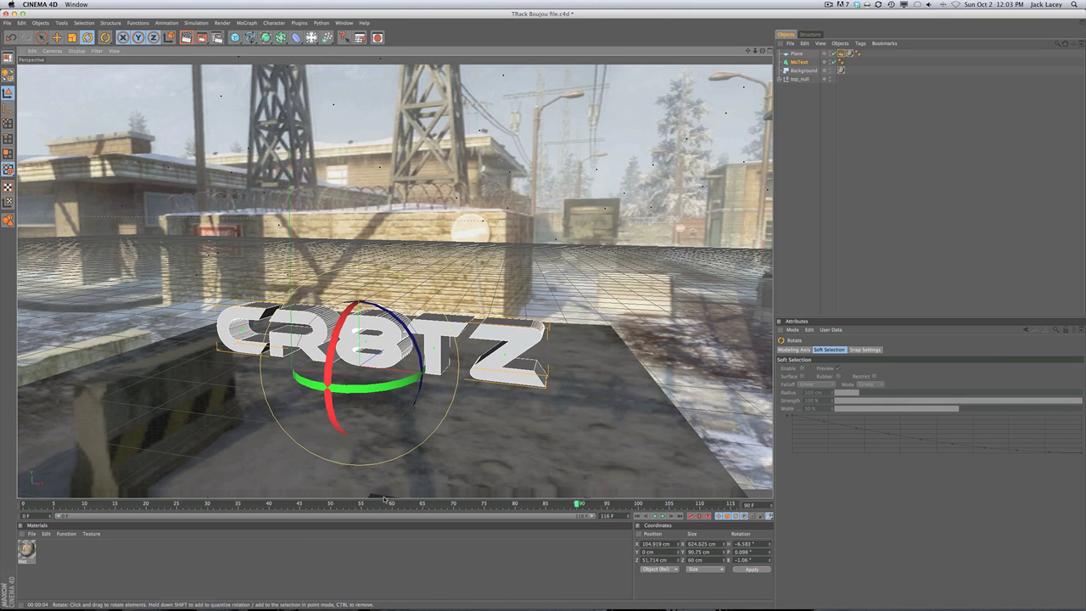
pyautogui.moveTo(379, 503); pyautogui.dragTo(1, 512)
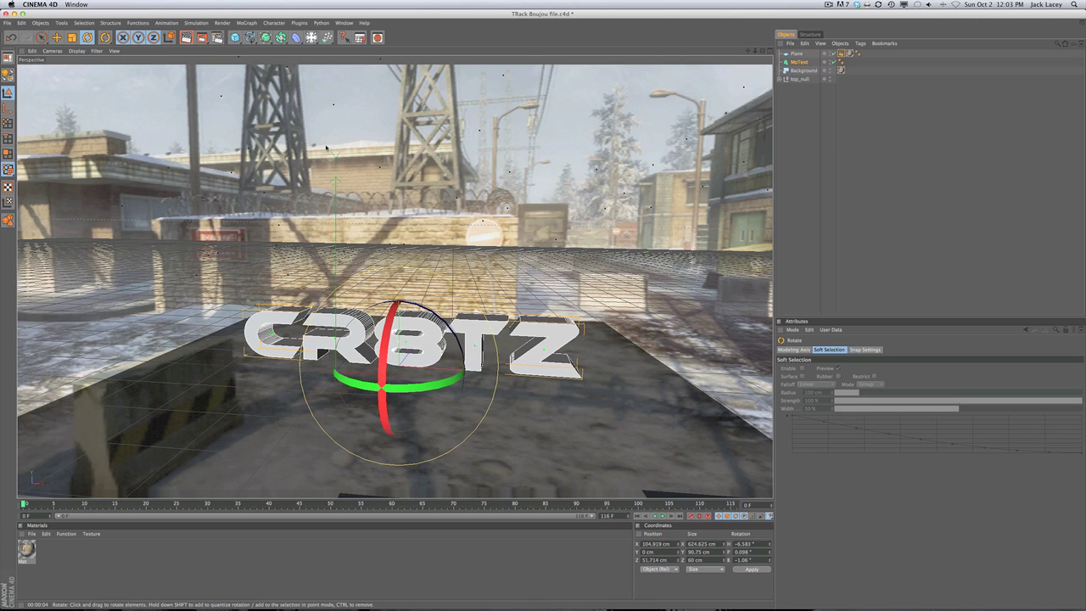
# Apply the Shiny Purple material from the Greyscalegorilla Textures presets to the text and preview the render
pyautogui.click(342, 23)
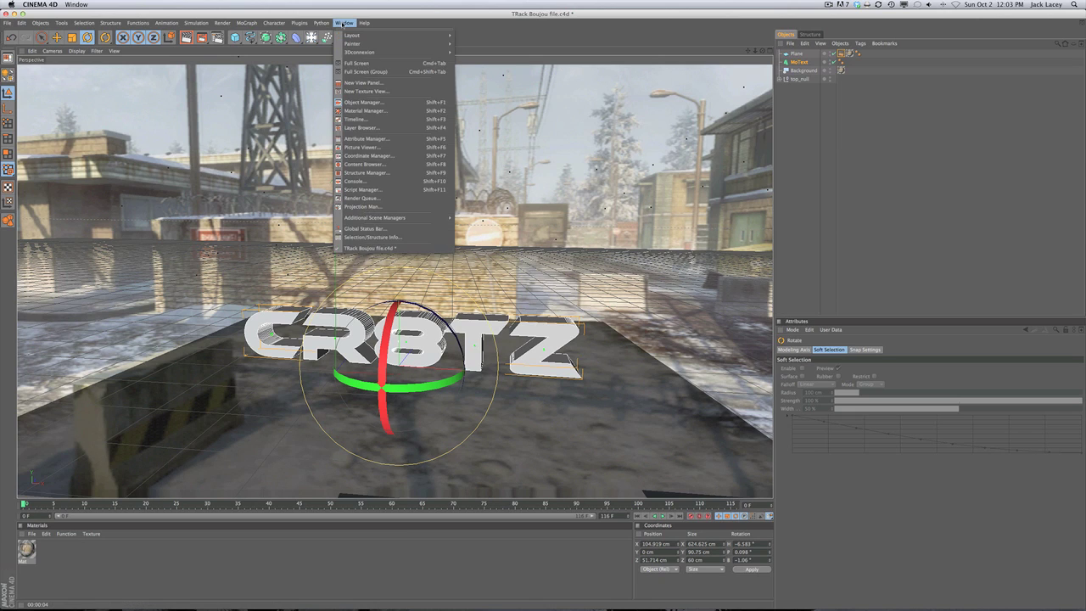
pyautogui.click(397, 162)
pyautogui.moveTo(175, 36); pyautogui.dragTo(197, 126)
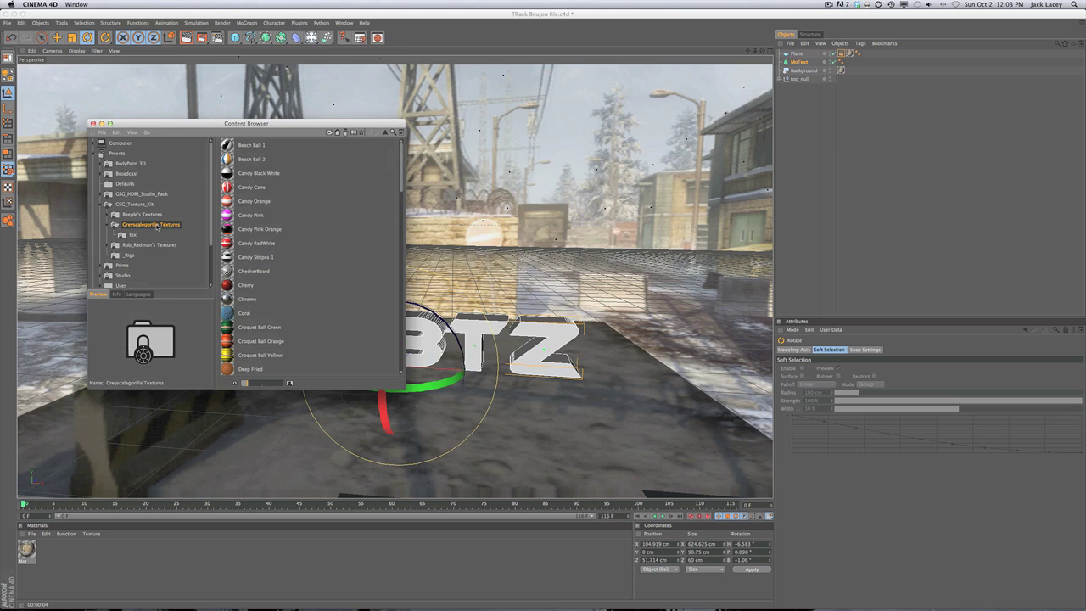
pyautogui.scroll(-10, 279, 224)
pyautogui.scroll(-10, 278, 224)
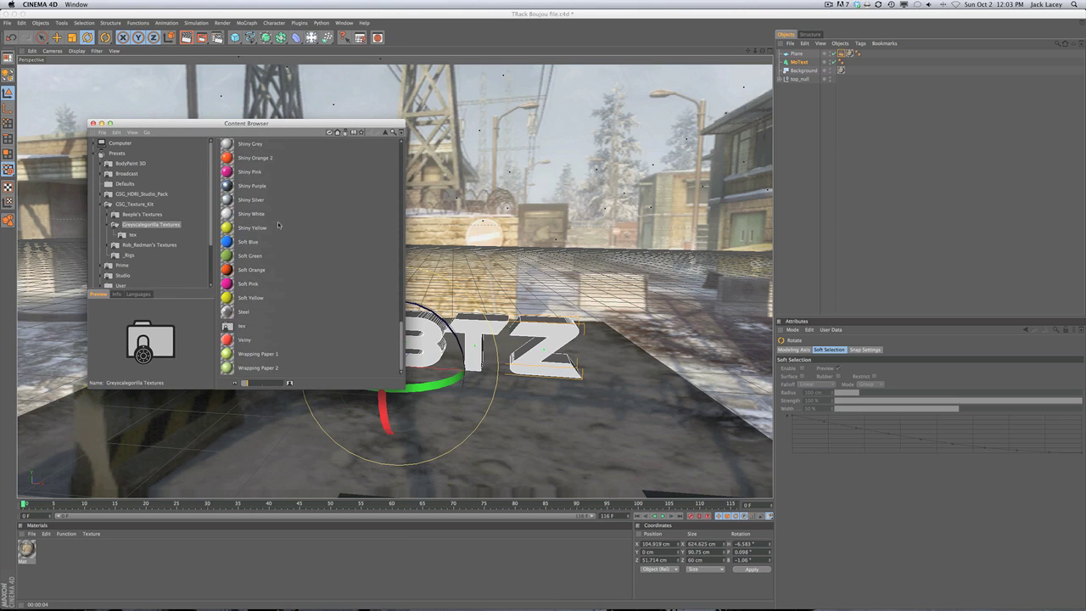
pyautogui.scroll(3, 279, 224)
pyautogui.moveTo(246, 236); pyautogui.dragTo(802, 64)
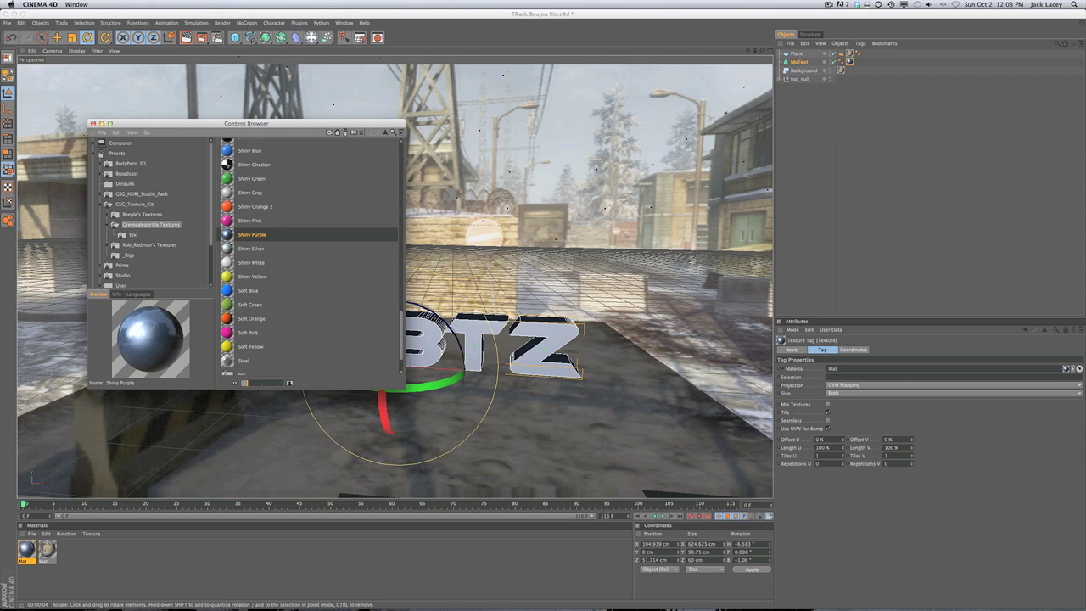
pyautogui.click(93, 123)
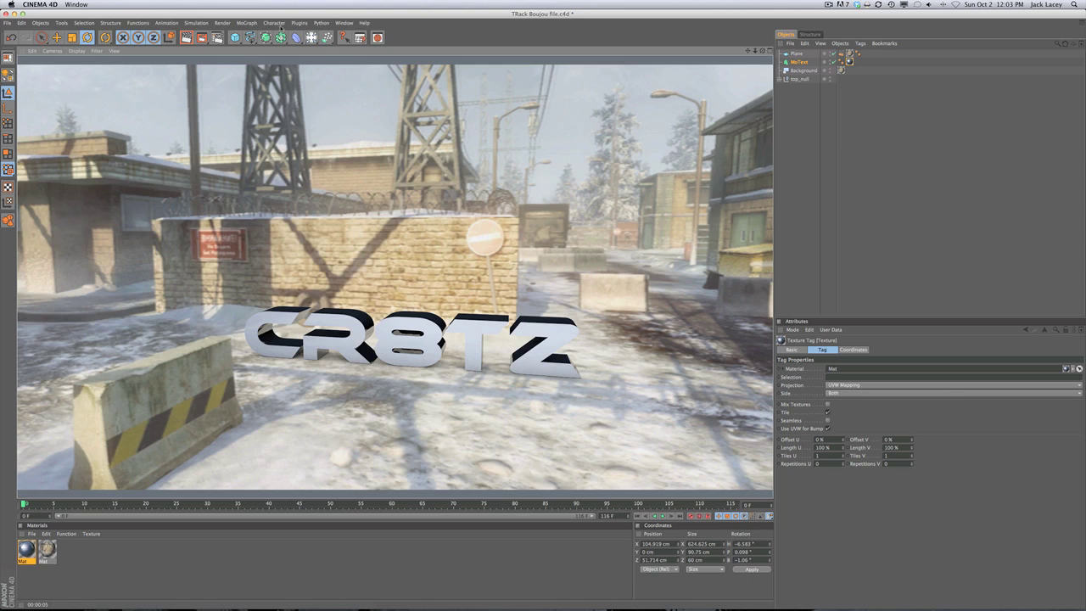
# Duplicate the CR8Tz text, place the copy below the Plane in the object list, and set its depth to 47
pyautogui.click(342, 23)
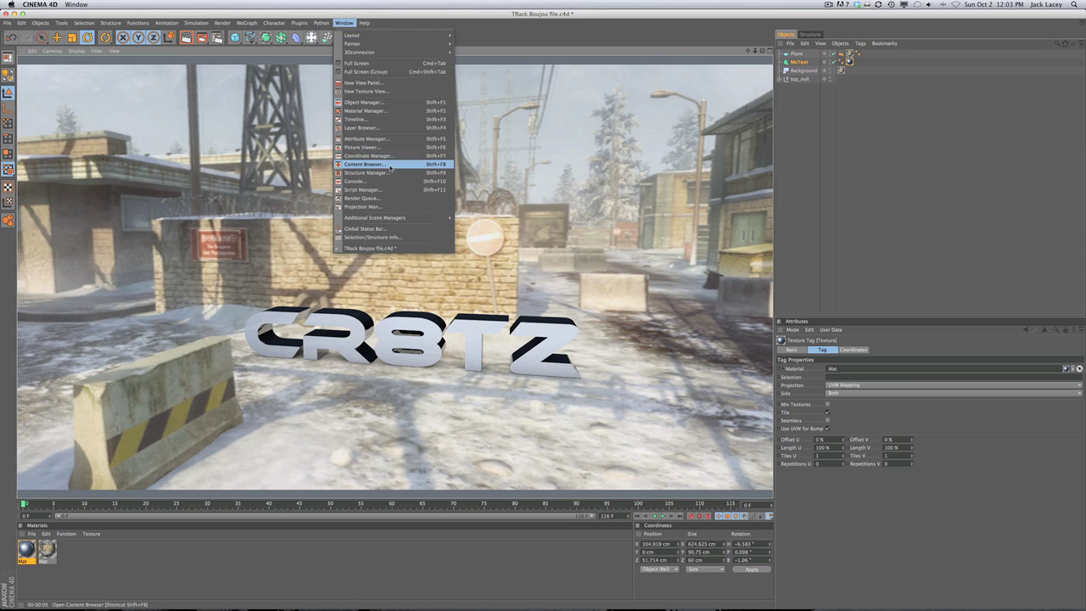
pyautogui.press('Escape')
pyautogui.click(796, 62)
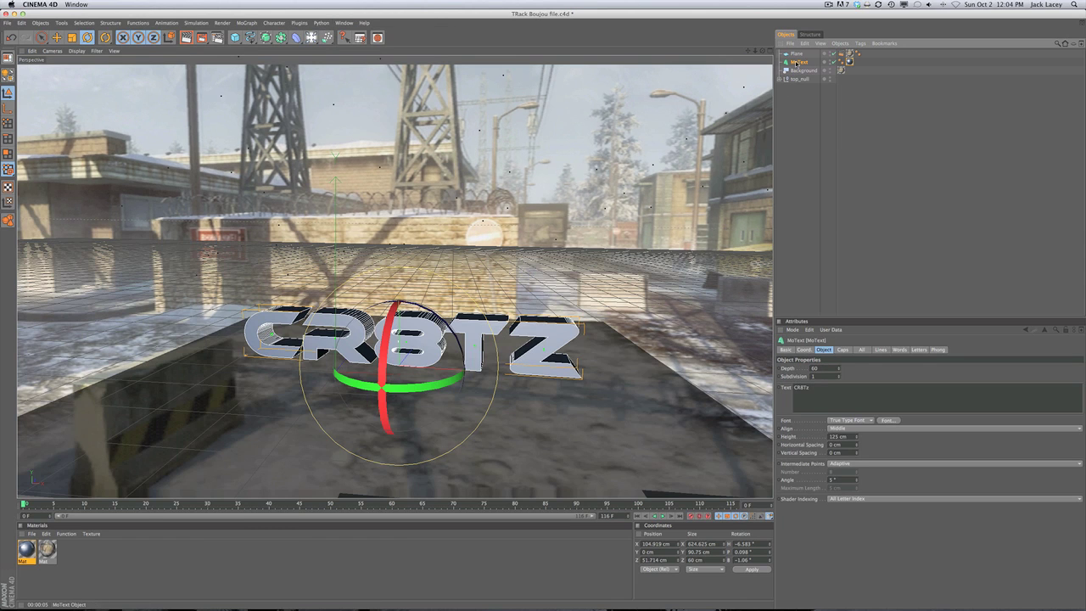
pyautogui.press('super+c')
pyautogui.press('super+v')
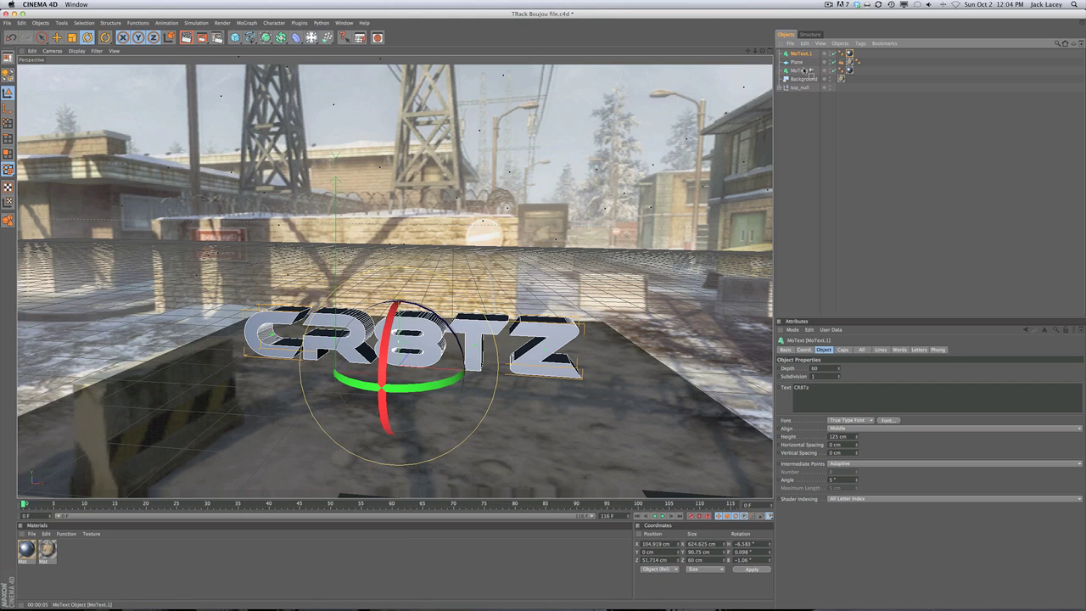
pyautogui.moveTo(800, 67); pyautogui.dragTo(801, 68)
pyautogui.moveTo(838, 370); pyautogui.dragTo(838, 382)
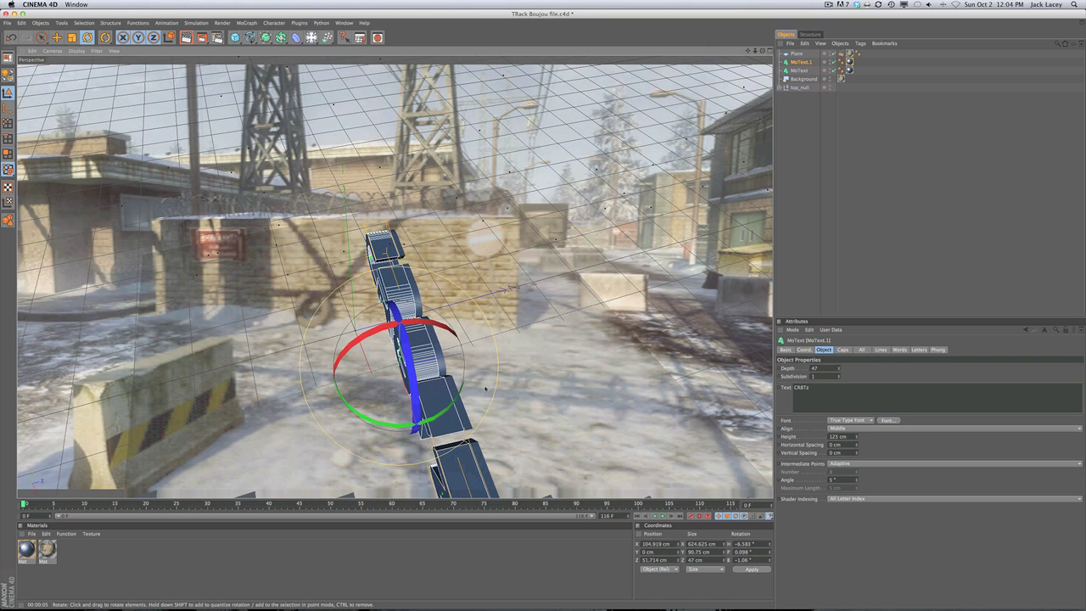
# Move the copied text along its depth axis to Z about 58.5 cm and play the animation to check it
pyautogui.press('e')
pyautogui.moveTo(392, 360); pyautogui.dragTo(402, 366)
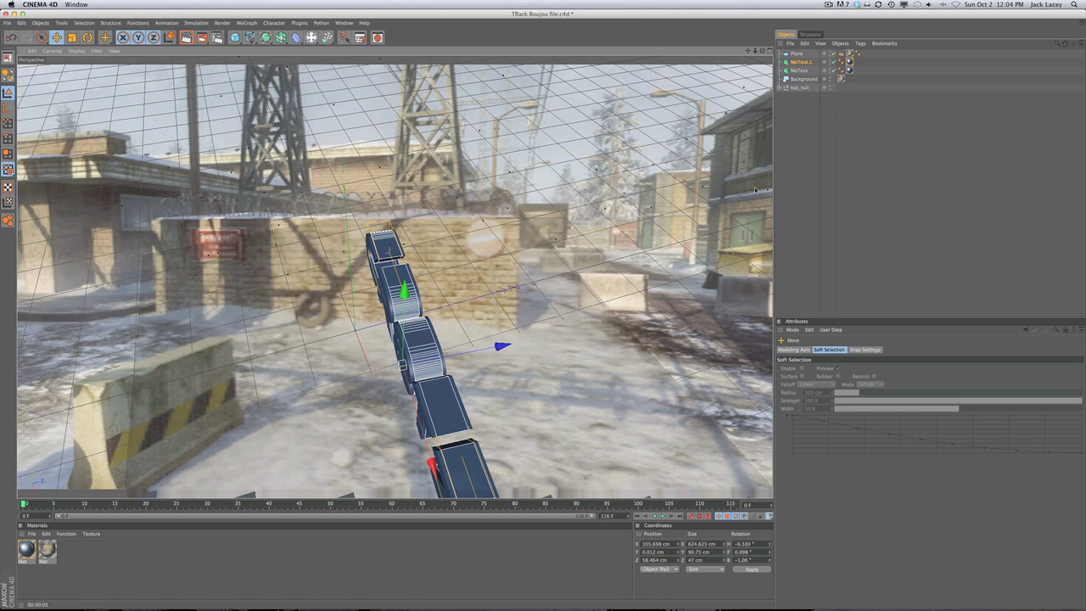
pyautogui.press('F8')
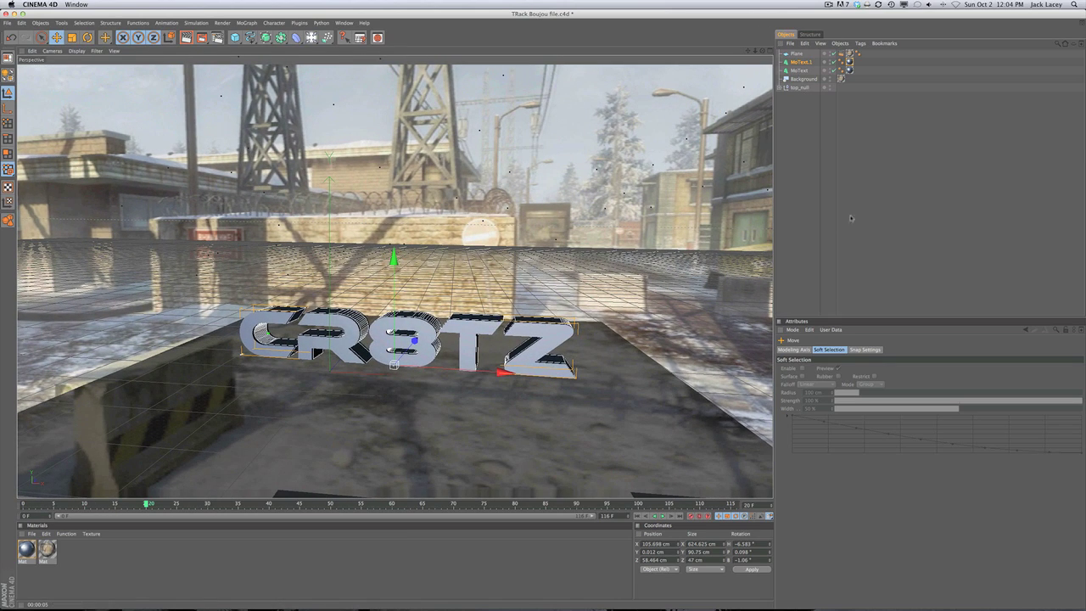
# Give the copied text Fillet Cap start and end caps with 1 step and a 3 cm radius, and preview the render
pyautogui.click(801, 62)
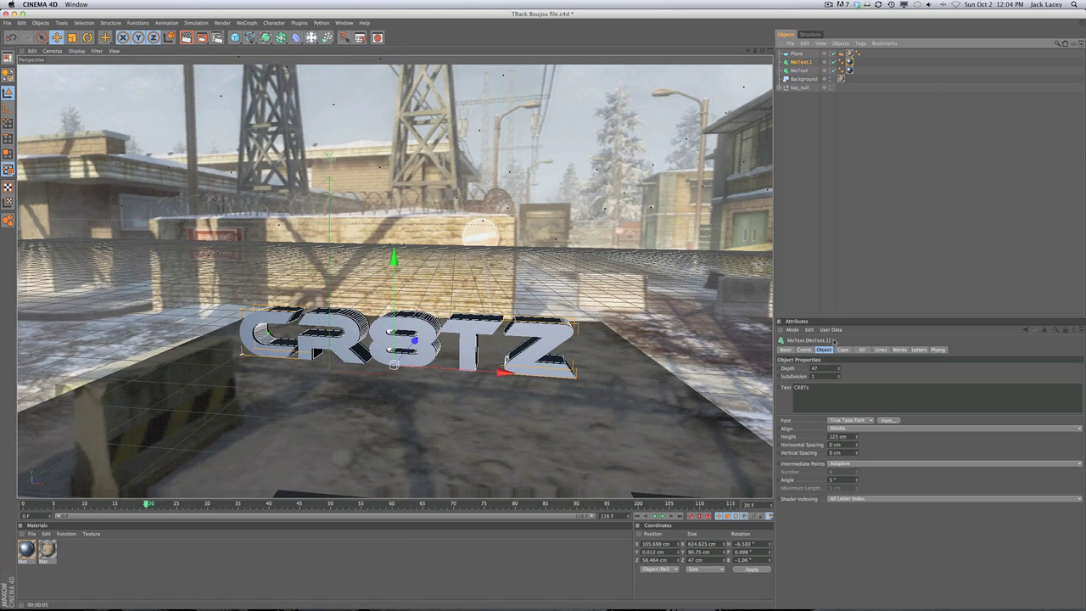
pyautogui.click(842, 350)
pyautogui.click(844, 368)
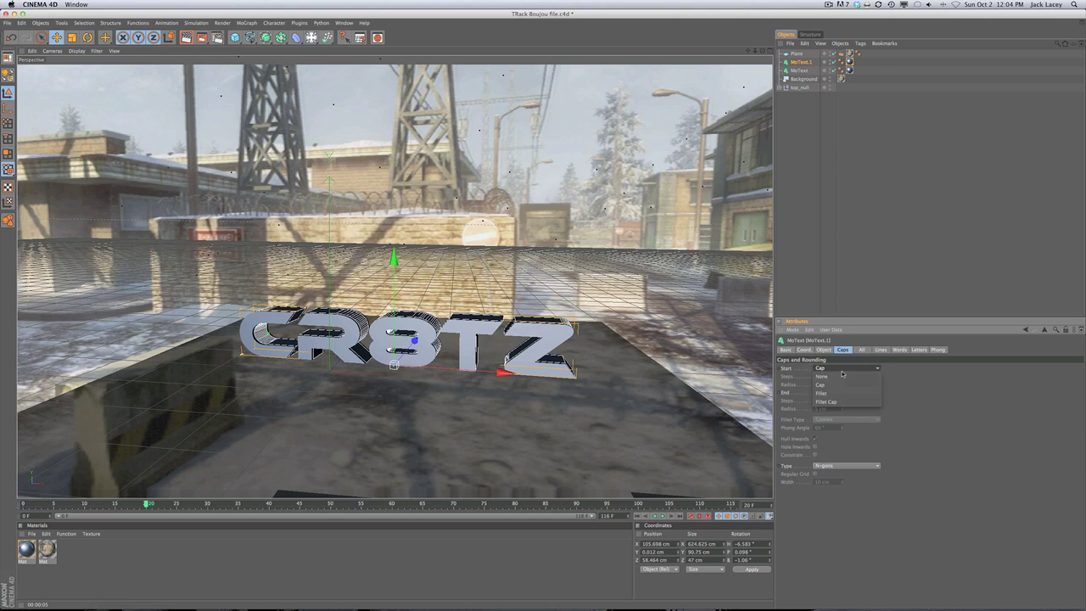
pyautogui.click(838, 397)
pyautogui.click(837, 396)
pyautogui.click(848, 424)
pyautogui.moveTo(842, 387); pyautogui.dragTo(843, 412)
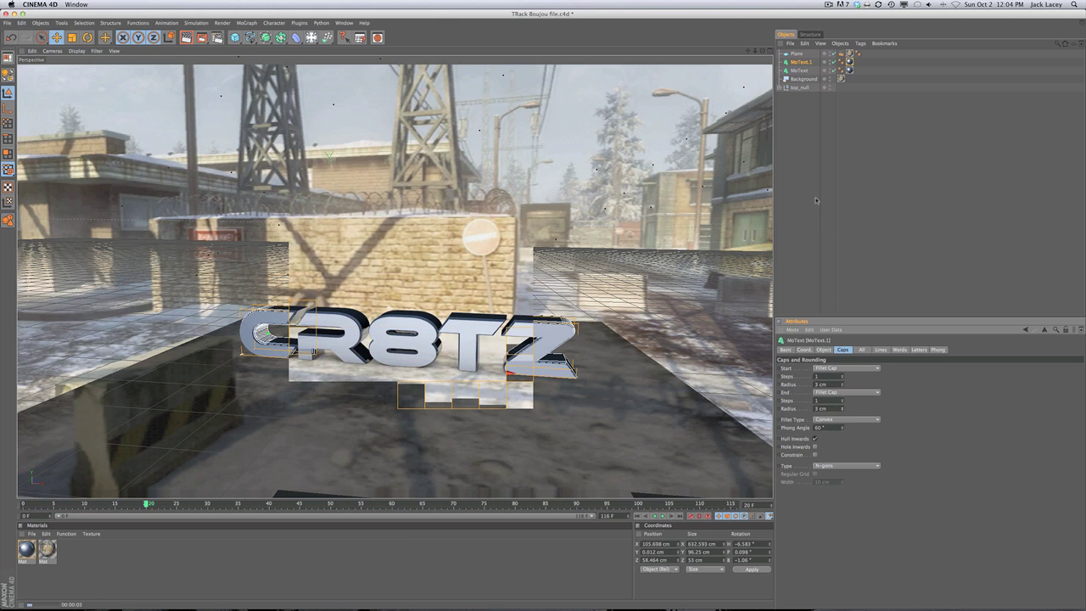
pyautogui.click(791, 132)
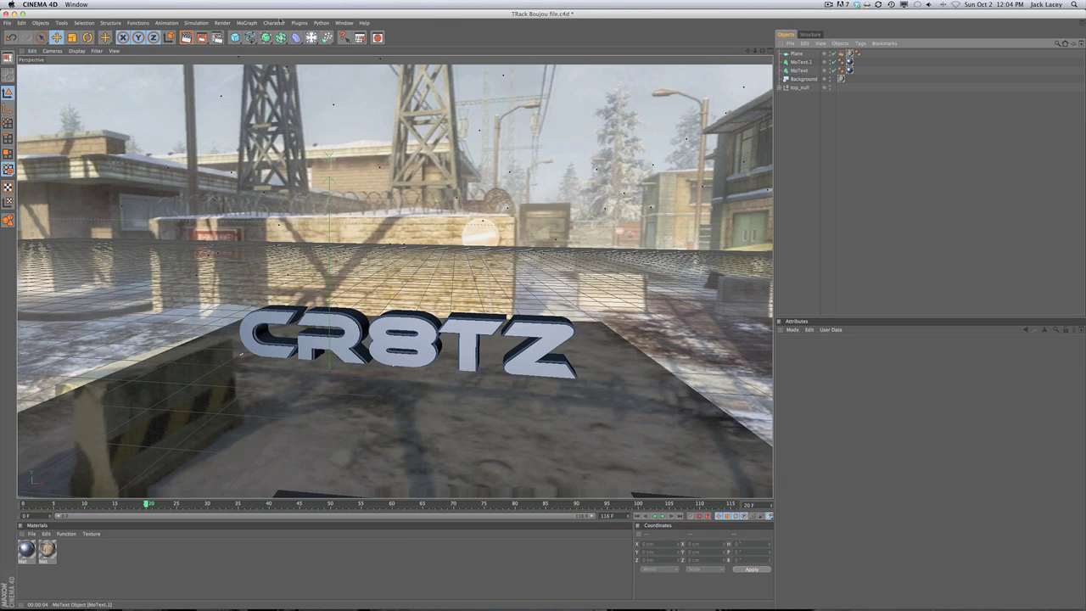
# Apply the Shiny Black material from the Greyscalegorilla Textures presets to the copied text, check it across the timeline, and stop at frame 23
pyautogui.click(341, 24)
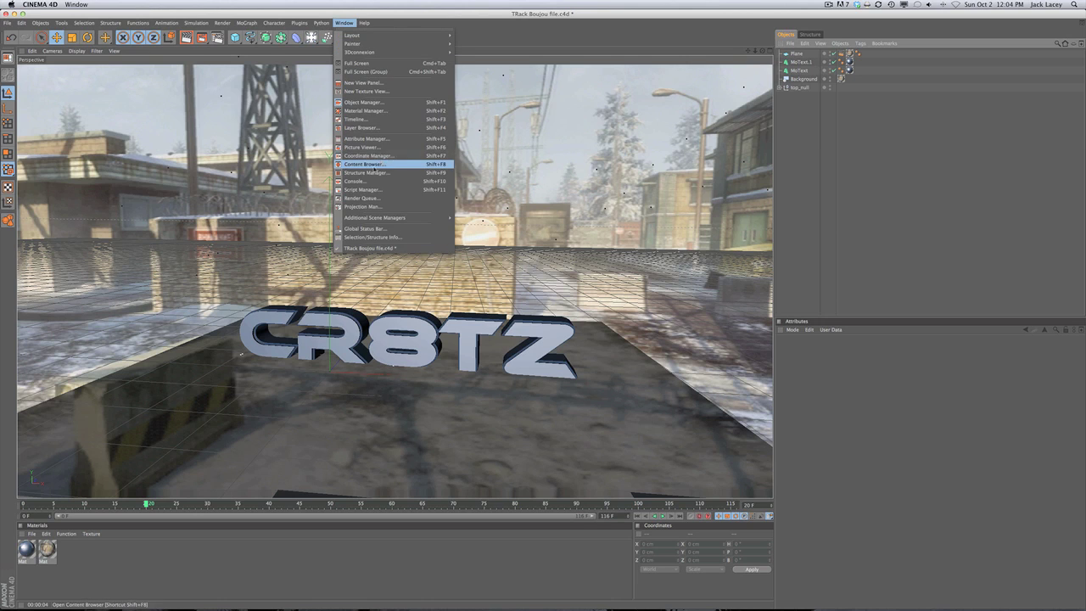
pyautogui.click(364, 163)
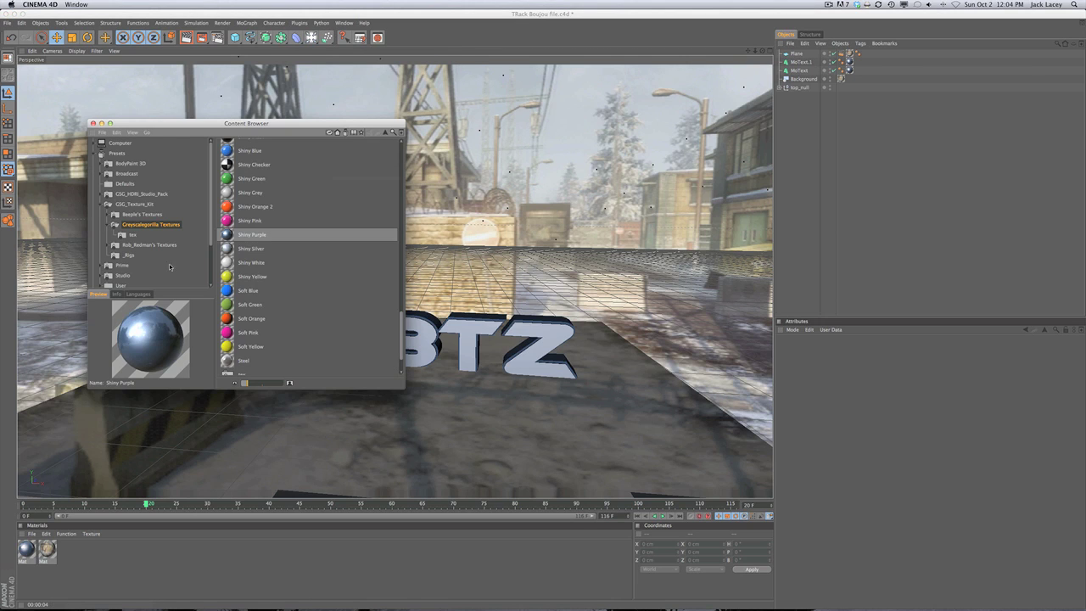
pyautogui.scroll(5, 257, 201)
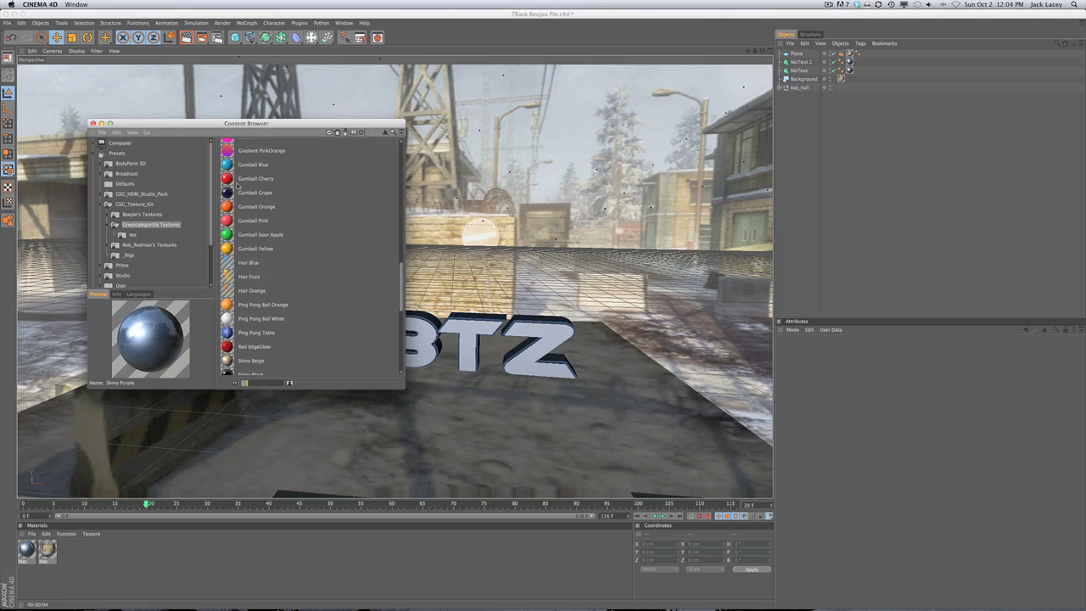
pyautogui.scroll(-5, 244, 213)
pyautogui.moveTo(245, 164); pyautogui.dragTo(810, 64)
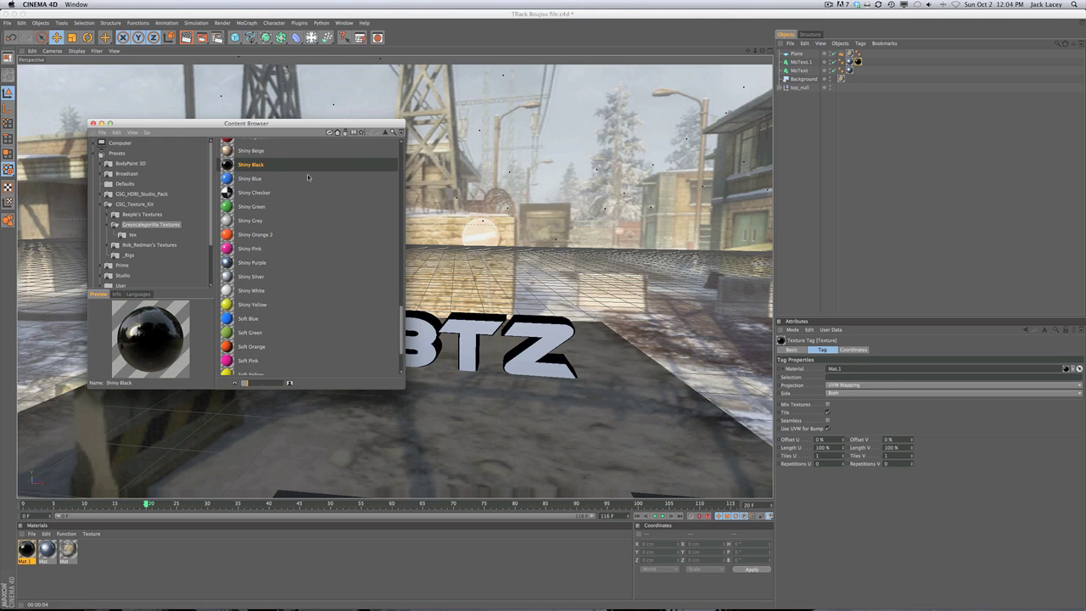
pyautogui.click(94, 123)
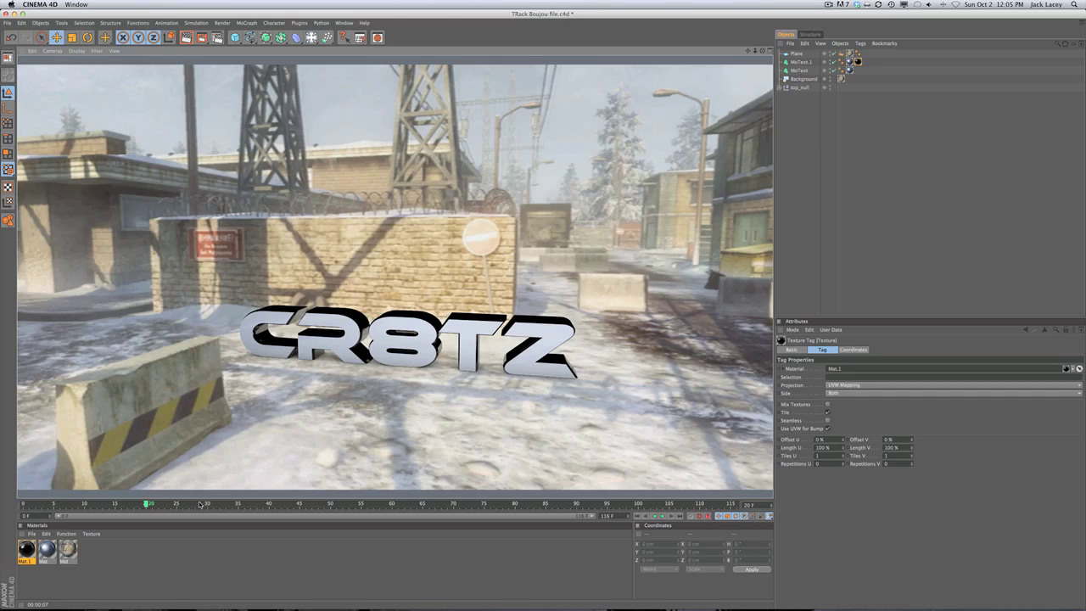
pyautogui.click(159, 504)
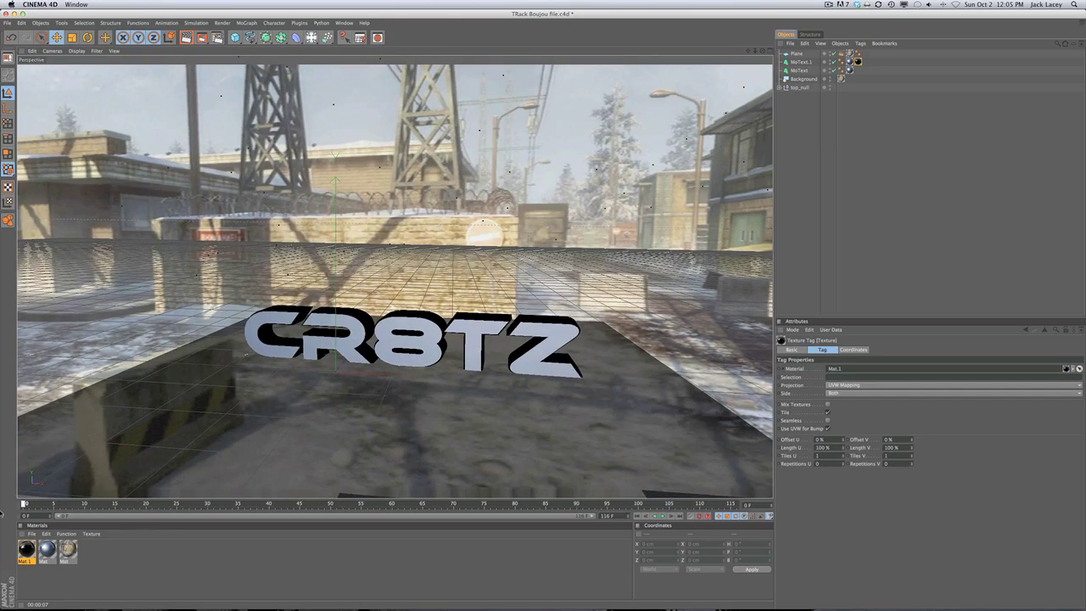
pyautogui.click(209, 504)
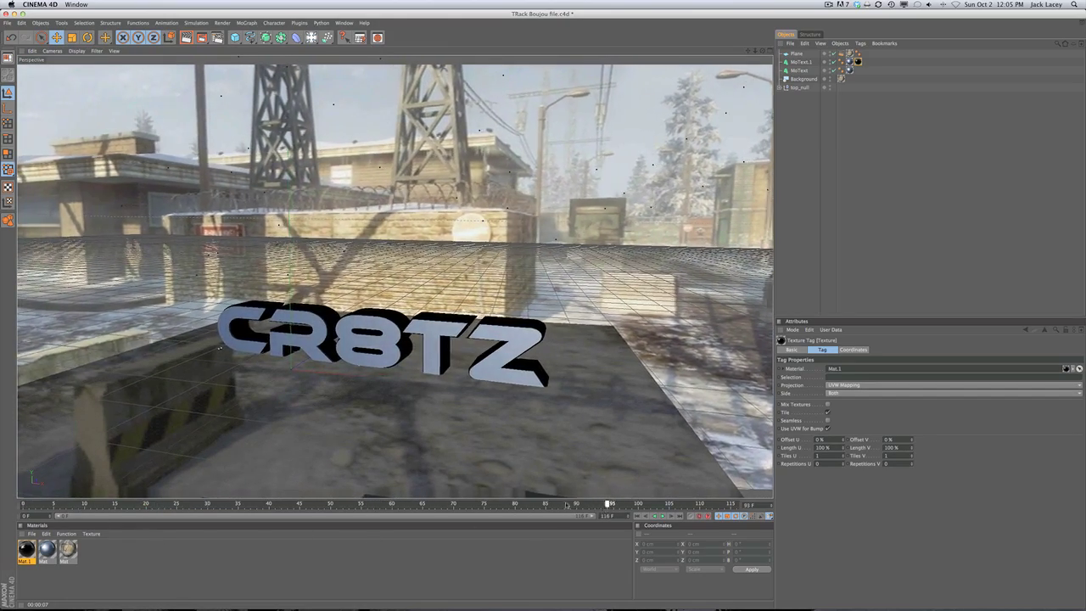
pyautogui.click(166, 504)
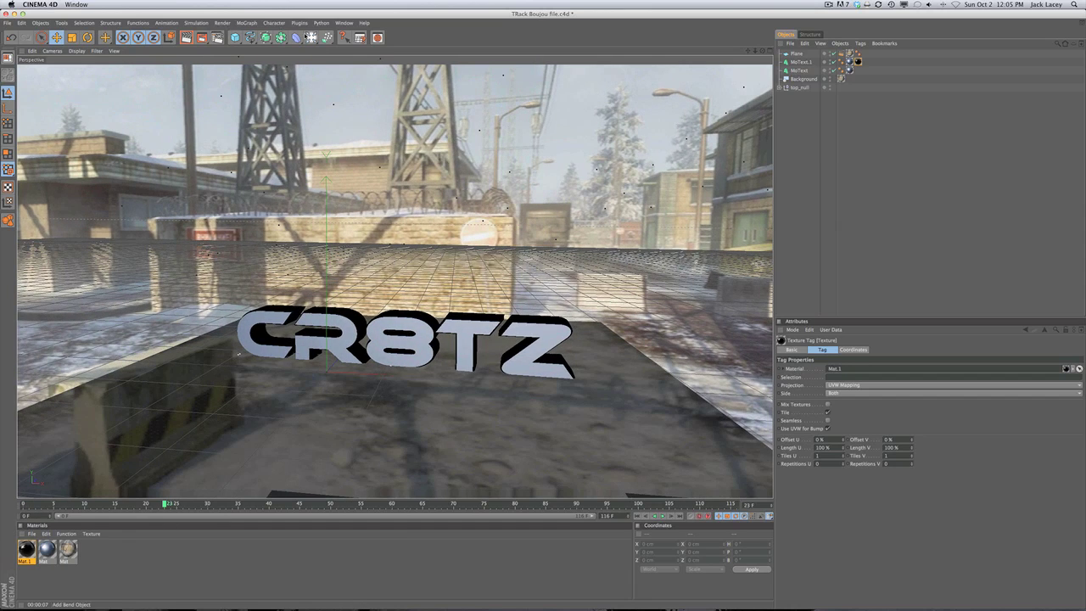
# Add a light, move it high in front of the text to about X 283, Y 464, Z -631 cm, and go to frame 33
pyautogui.click(310, 38)
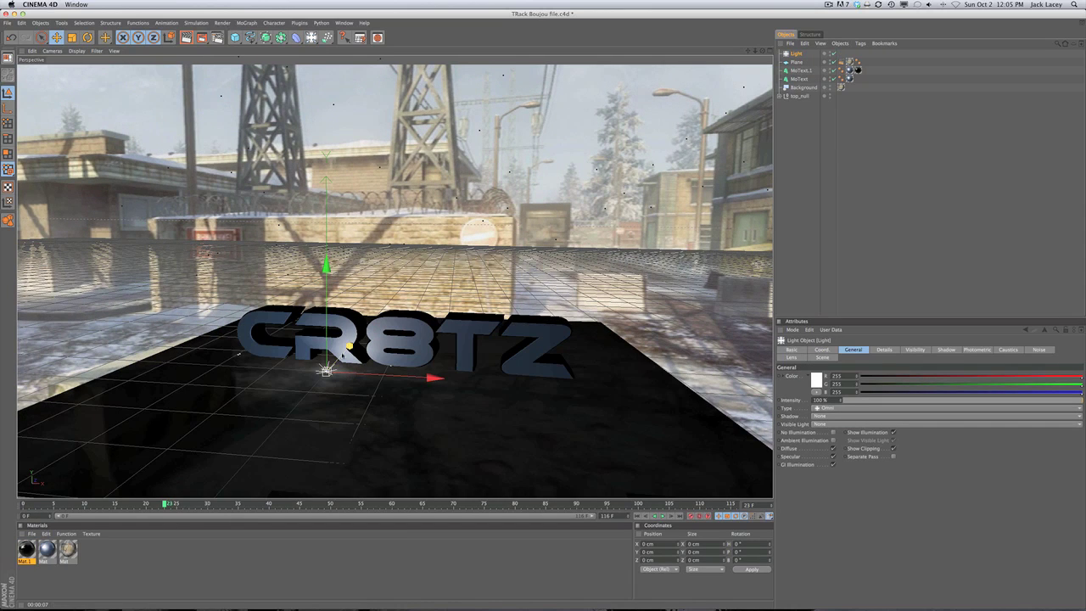
pyautogui.moveTo(322, 371); pyautogui.dragTo(265, 437)
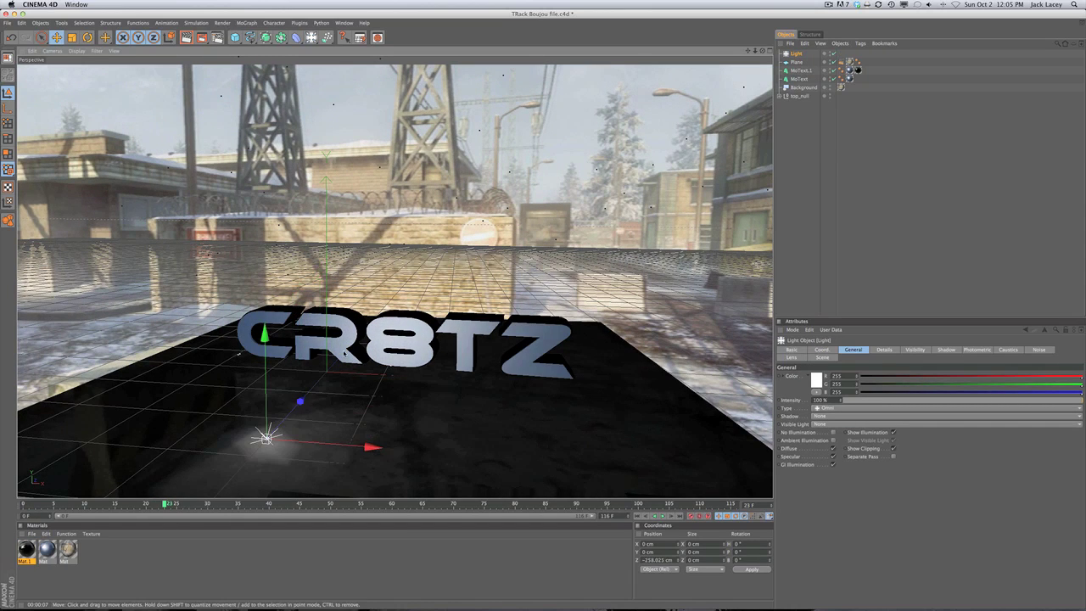
pyautogui.moveTo(263, 342); pyautogui.dragTo(263, 110)
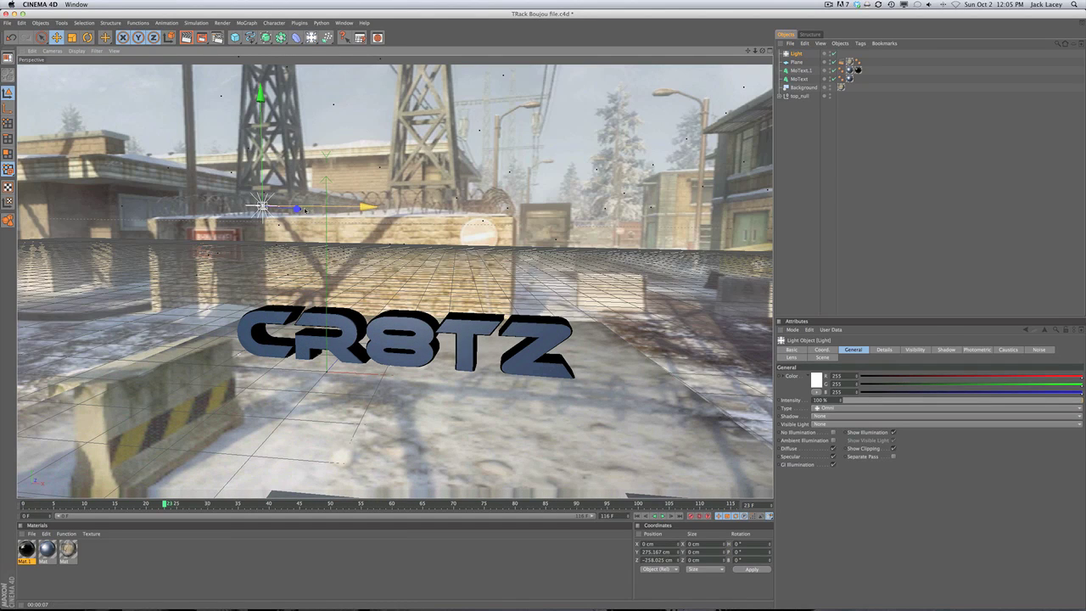
pyautogui.moveTo(296, 210); pyautogui.dragTo(704, 190)
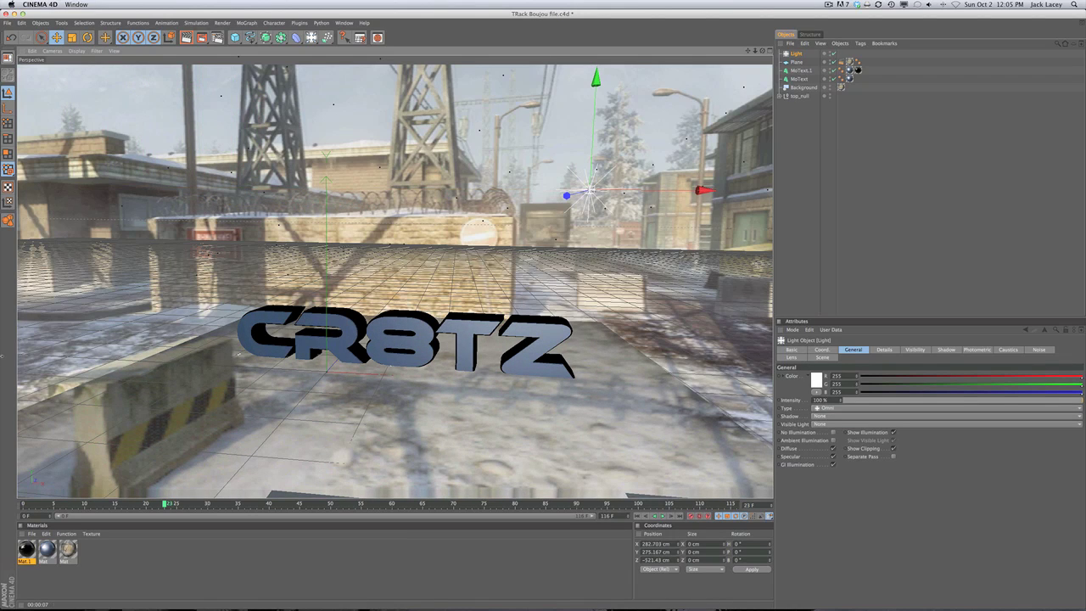
pyautogui.keyDown('alt'); pyautogui.moveTo(66, 304); pyautogui.dragTo(200, 302); pyautogui.keyUp('alt')
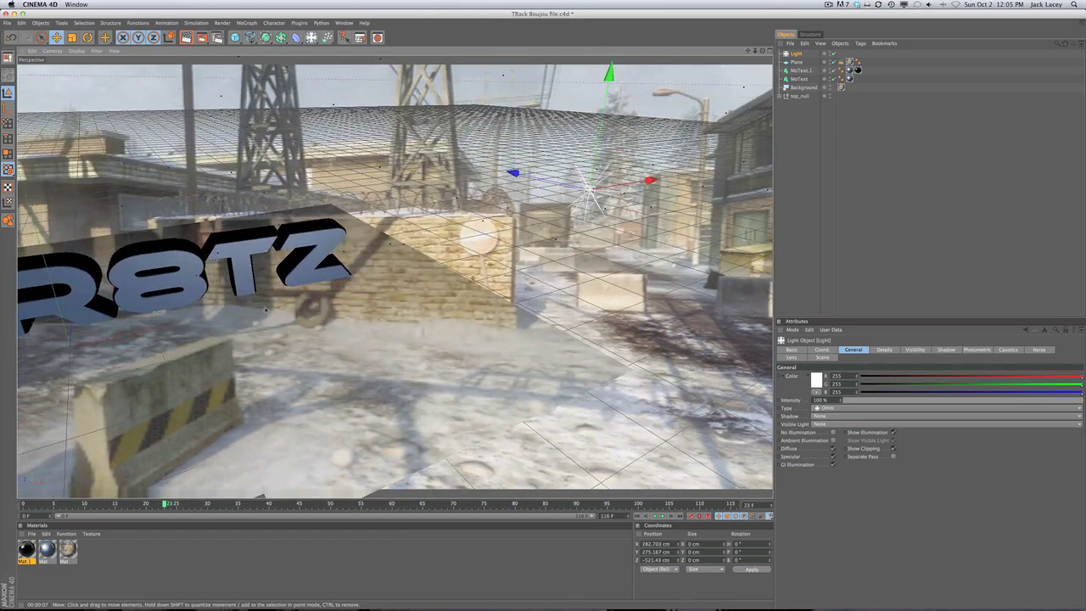
pyautogui.moveTo(592, 189); pyautogui.dragTo(543, 53)
pyautogui.moveTo(183, 506); pyautogui.dragTo(227, 507)
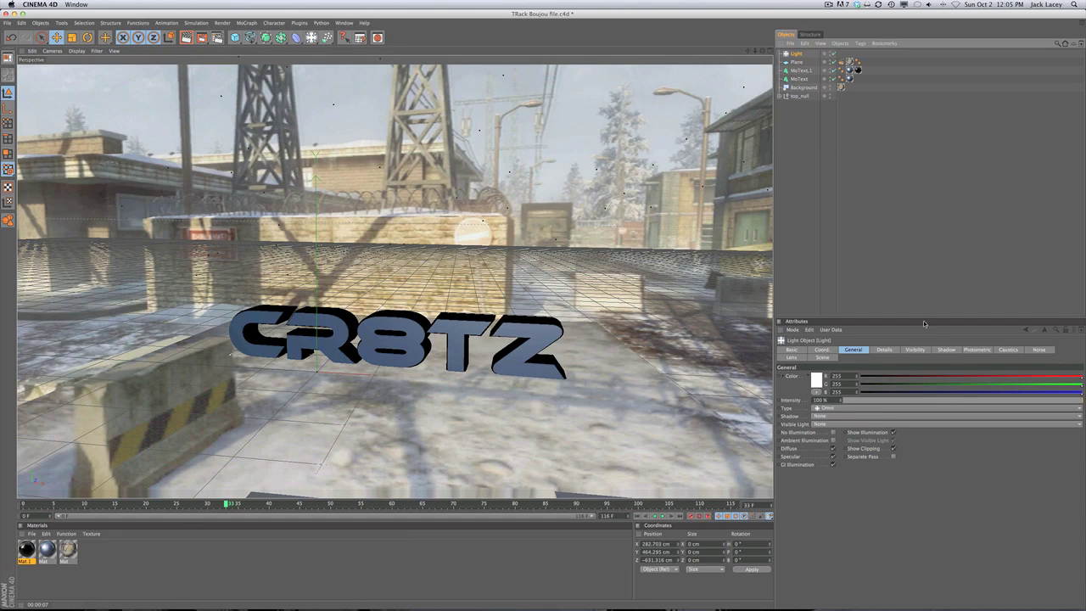
# Set the light's shadow to Shadow Maps (Soft) with 51% density, preview the render, and move the timeline to frame 50
pyautogui.click(946, 350)
pyautogui.click(836, 375)
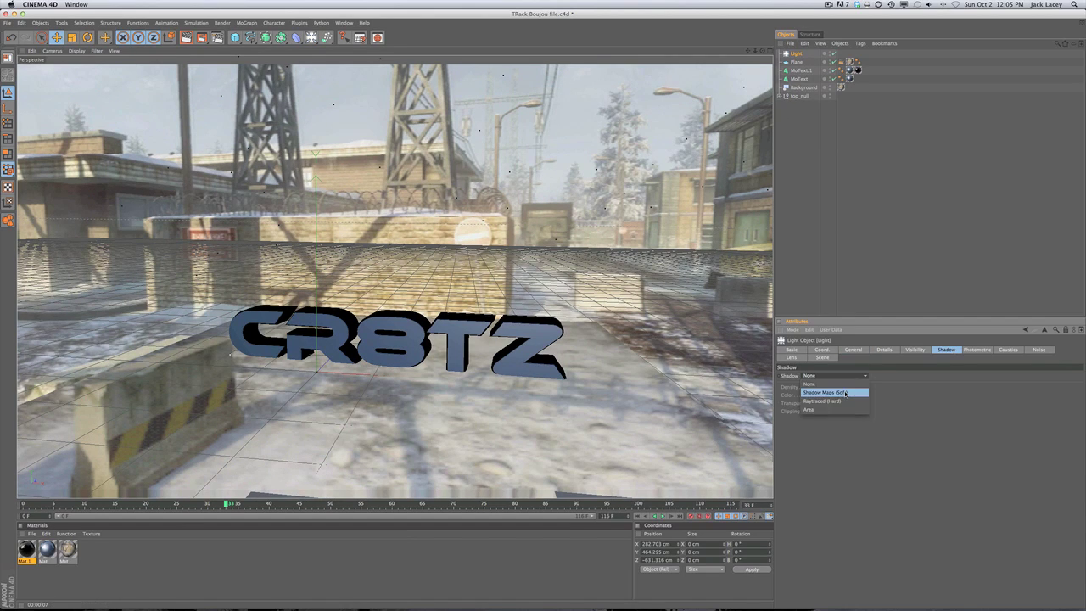
pyautogui.click(844, 392)
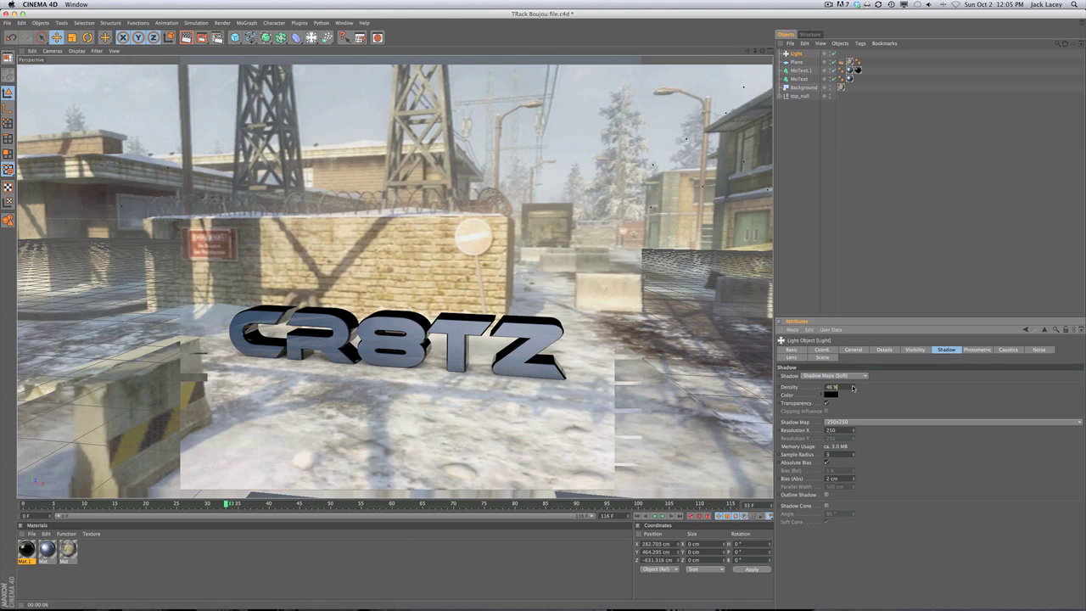
pyautogui.moveTo(854, 387); pyautogui.dragTo(854, 380)
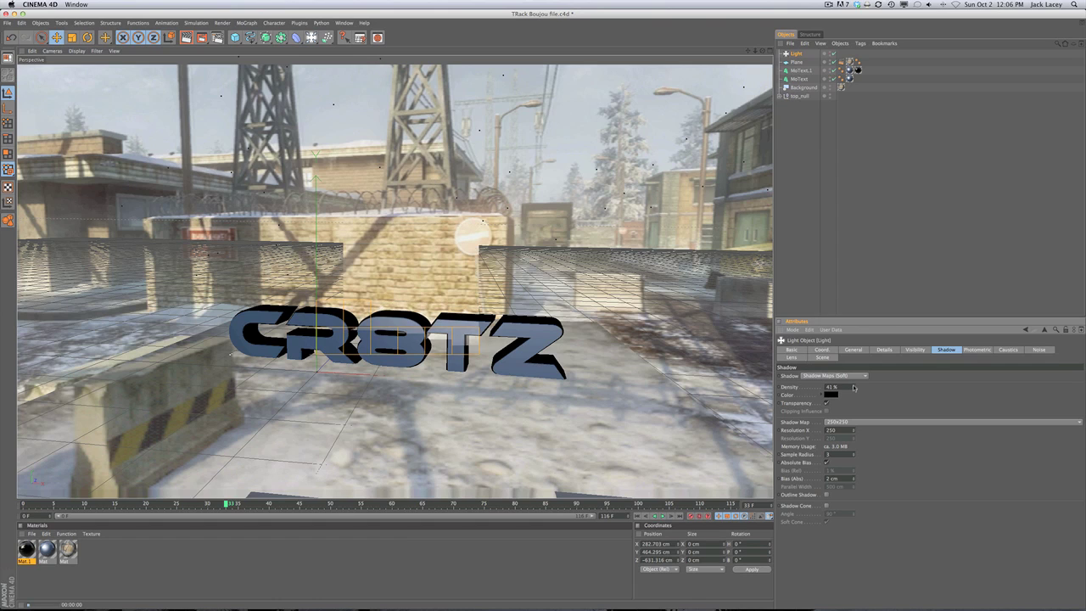
pyautogui.click(854, 386)
pyautogui.click(853, 386)
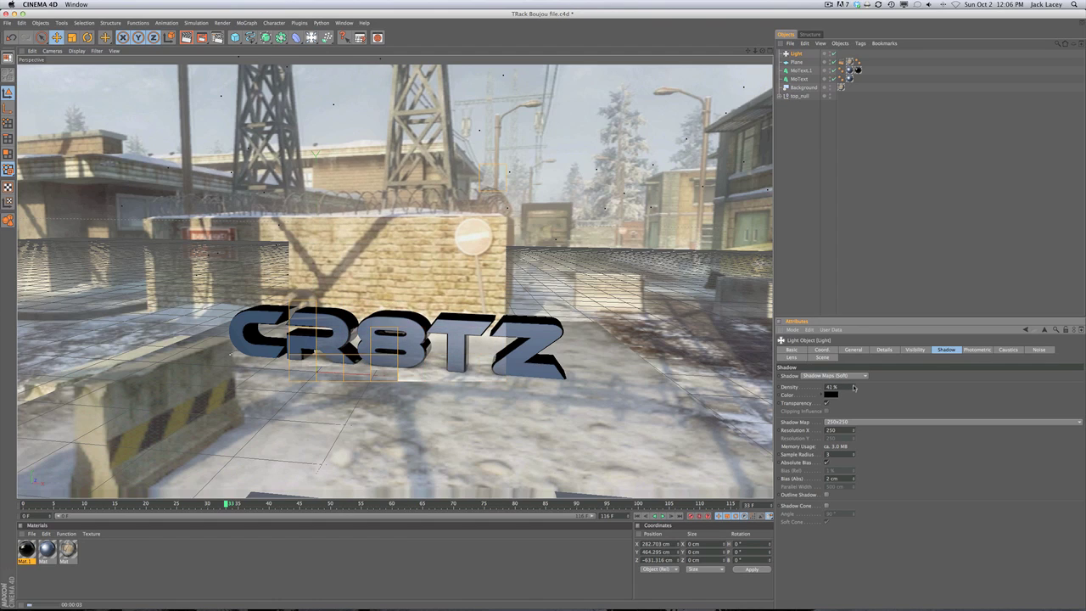
pyautogui.click(854, 386)
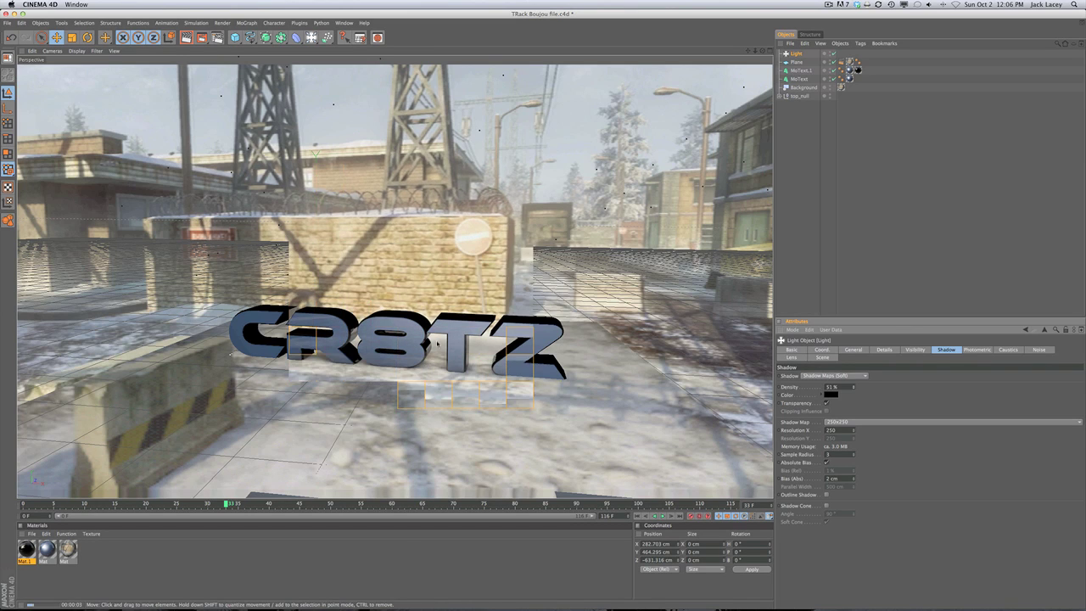
pyautogui.click(259, 504)
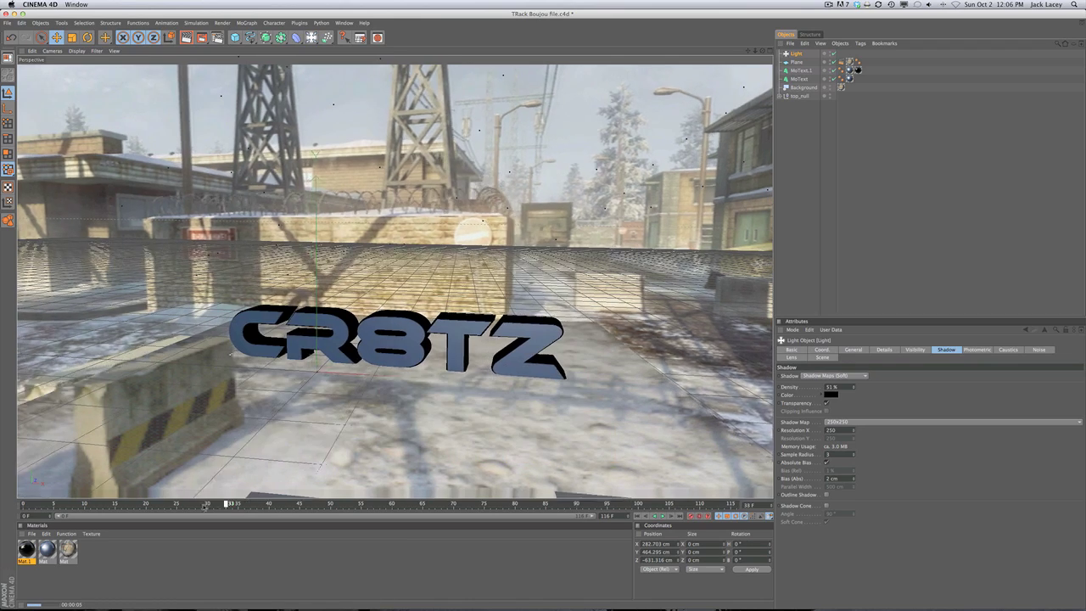
pyautogui.click(211, 505)
pyautogui.click(302, 504)
pyautogui.click(331, 504)
# Set the render anti-aliasing to Best with a minimum level of 2x2
pyautogui.click(216, 37)
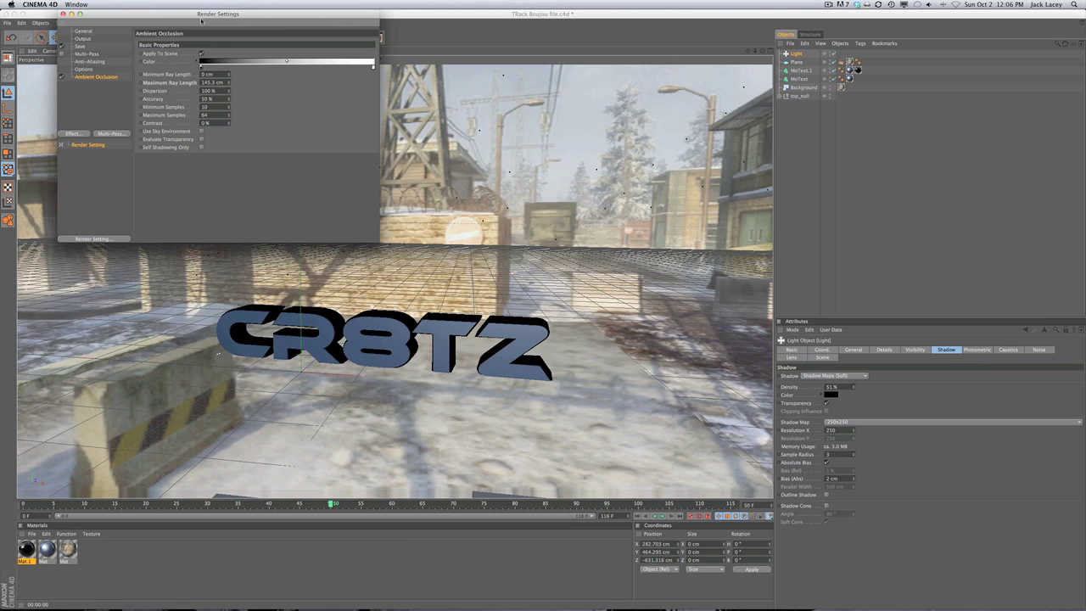
pyautogui.moveTo(201, 18); pyautogui.dragTo(274, 100)
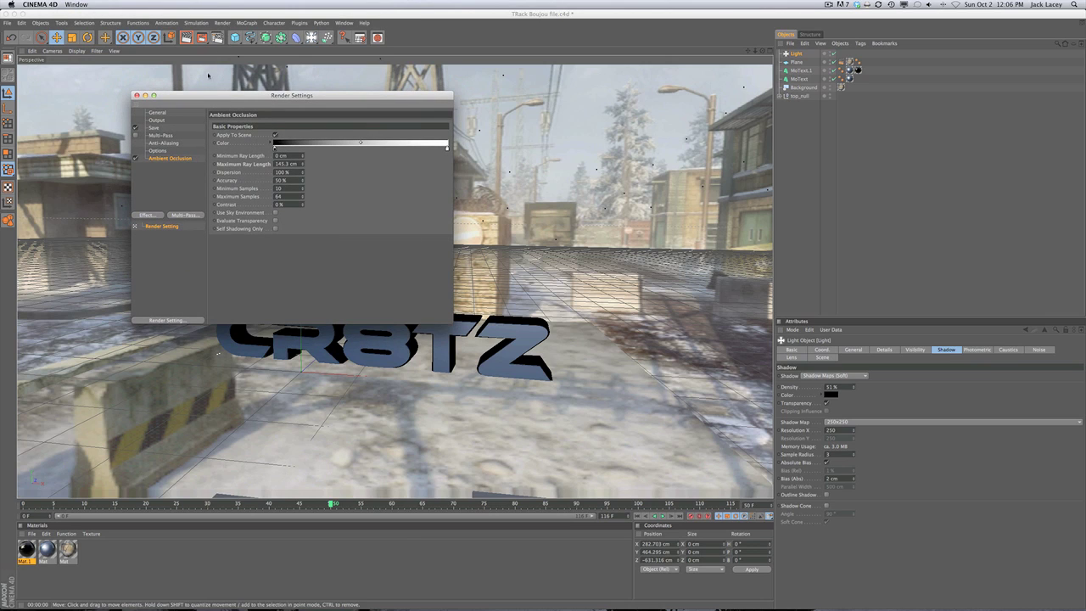
pyautogui.click(163, 144)
pyautogui.click(293, 124)
pyautogui.click(295, 139)
pyautogui.click(311, 155)
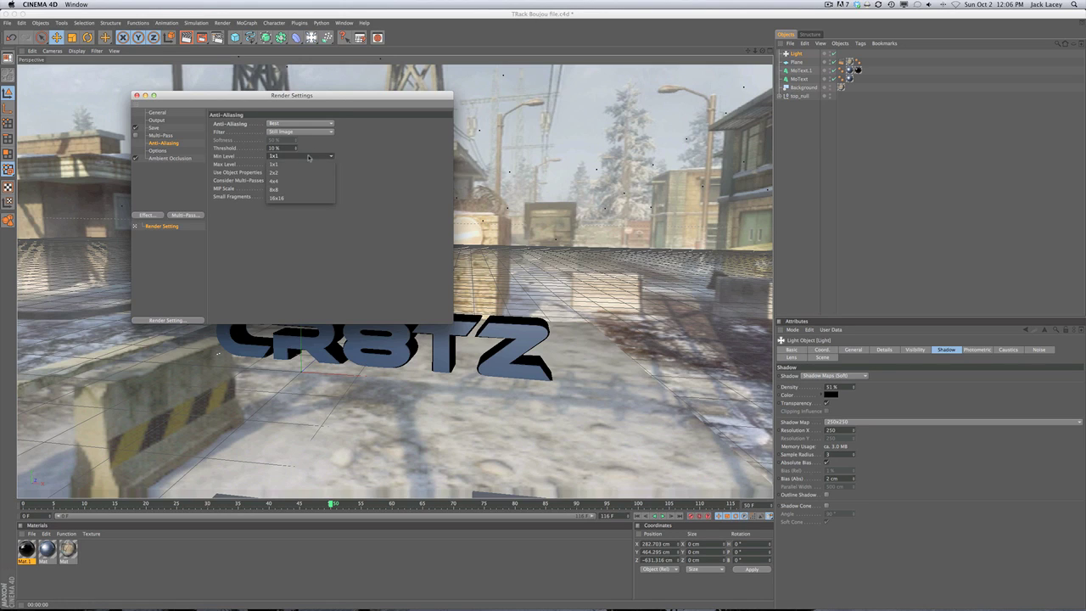
pyautogui.click(295, 163)
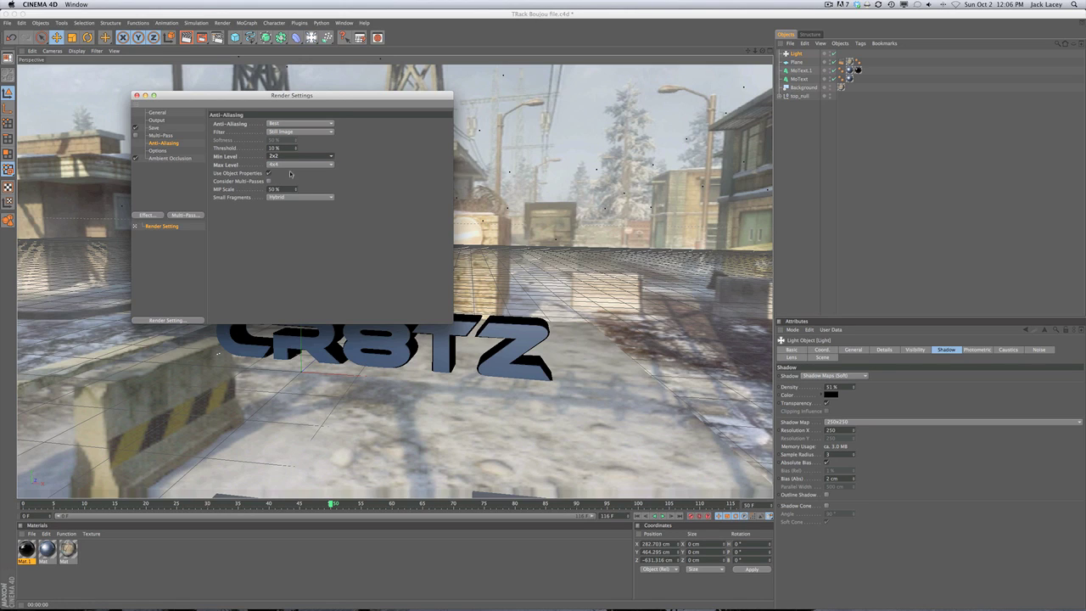
# Set the render output to save as a QuickTime Movie named BLAH BLAH in the Track Tutorial folder
pyautogui.click(154, 127)
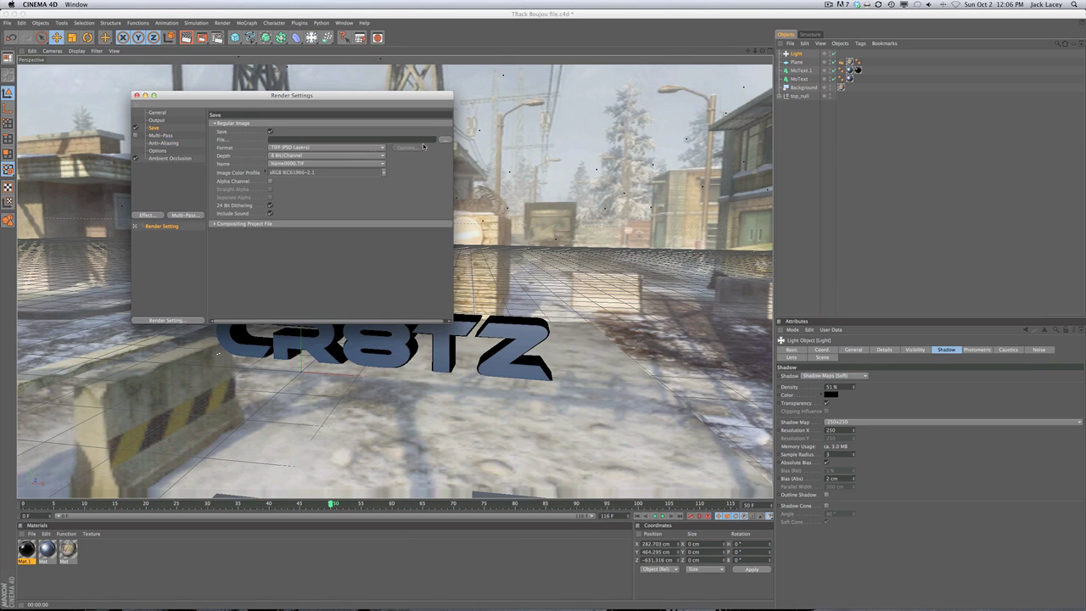
pyautogui.click(358, 148)
pyautogui.click(326, 356)
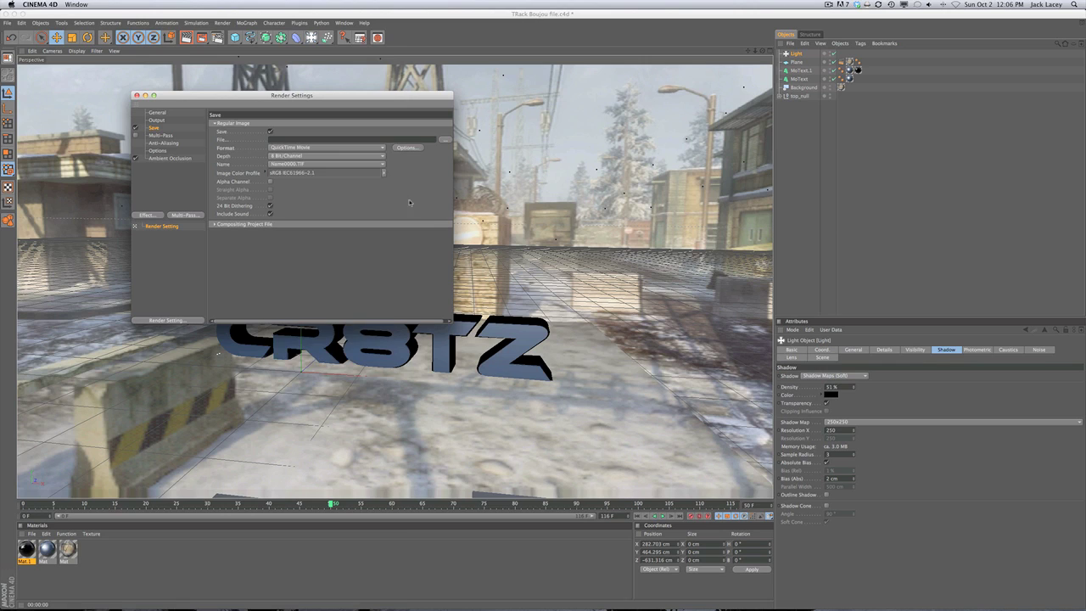
pyautogui.click(444, 140)
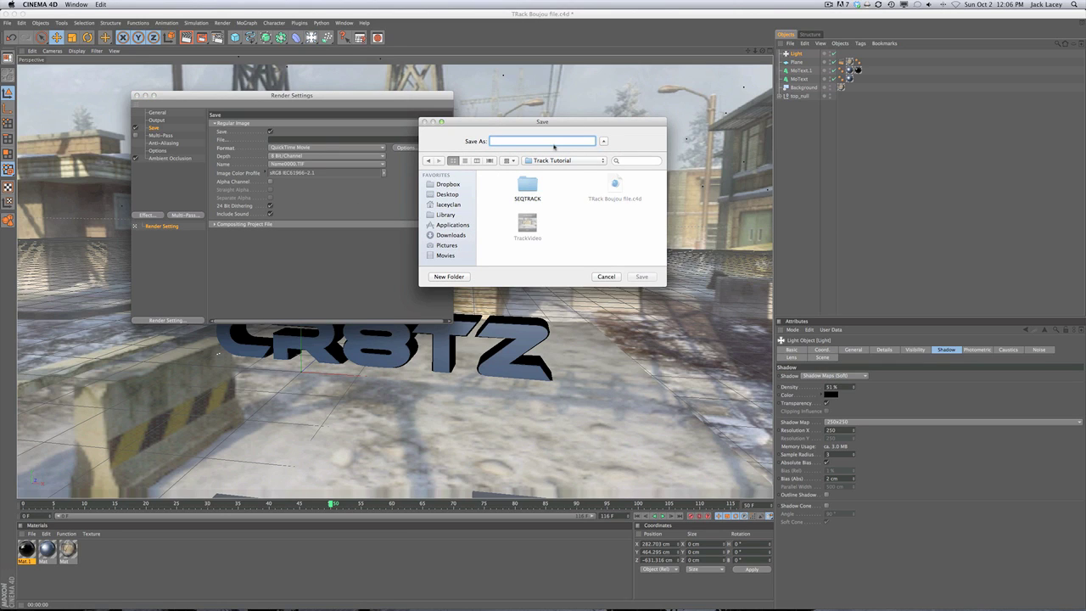
pyautogui.write('BLAH BLAH')
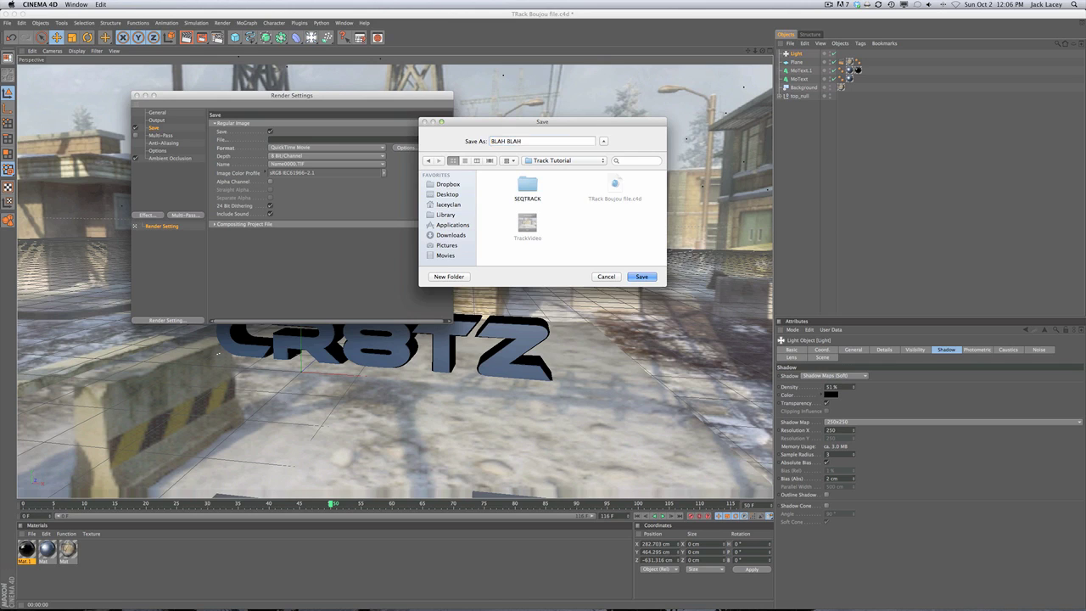
pyautogui.press('Return')
# Move the timeline to frame 15 and set a manual render frame range from 15 to 116
pyautogui.click(160, 120)
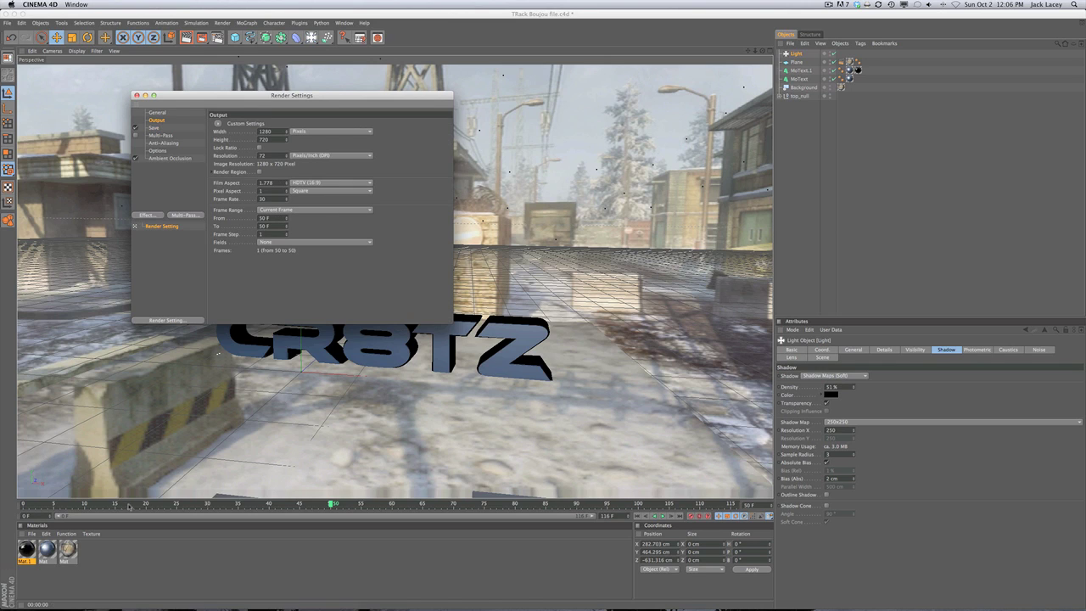
pyautogui.click(86, 504)
pyautogui.moveTo(86, 506); pyautogui.dragTo(117, 514)
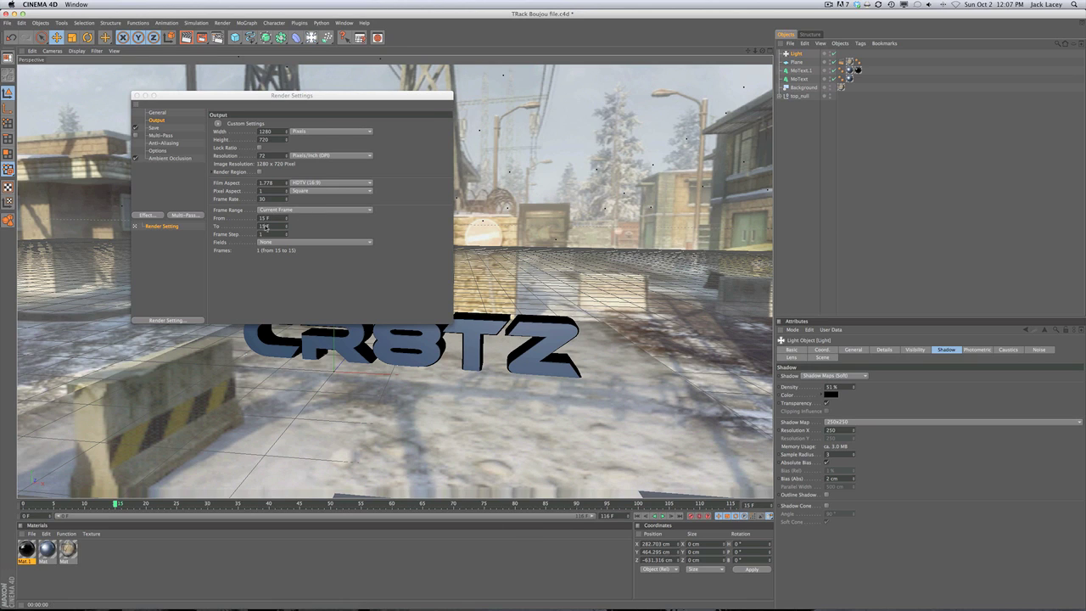
pyautogui.click(200, 225)
pyautogui.write('116')
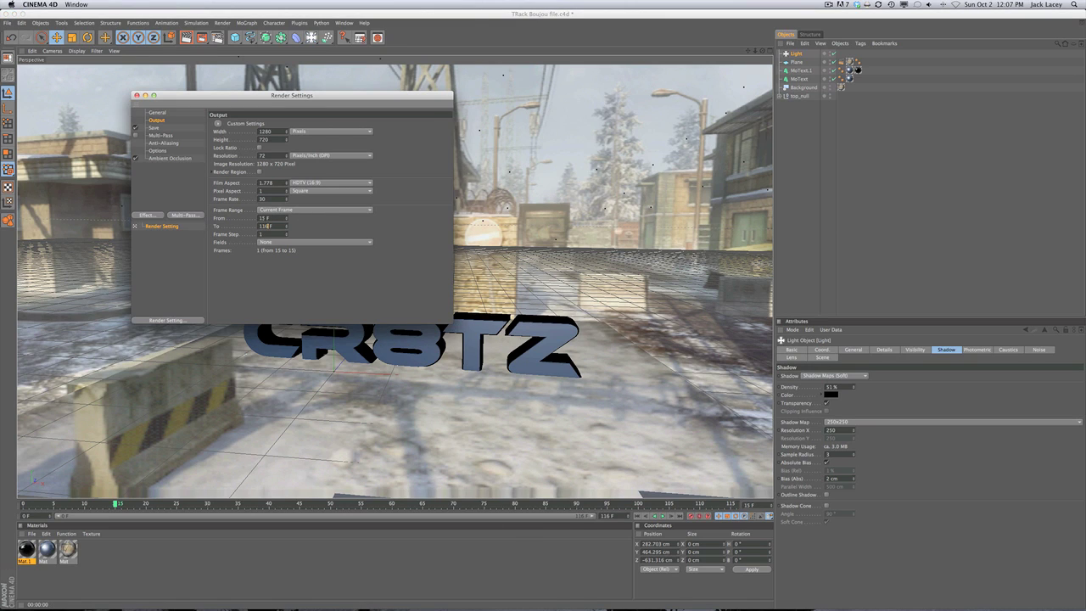
pyautogui.click(371, 210)
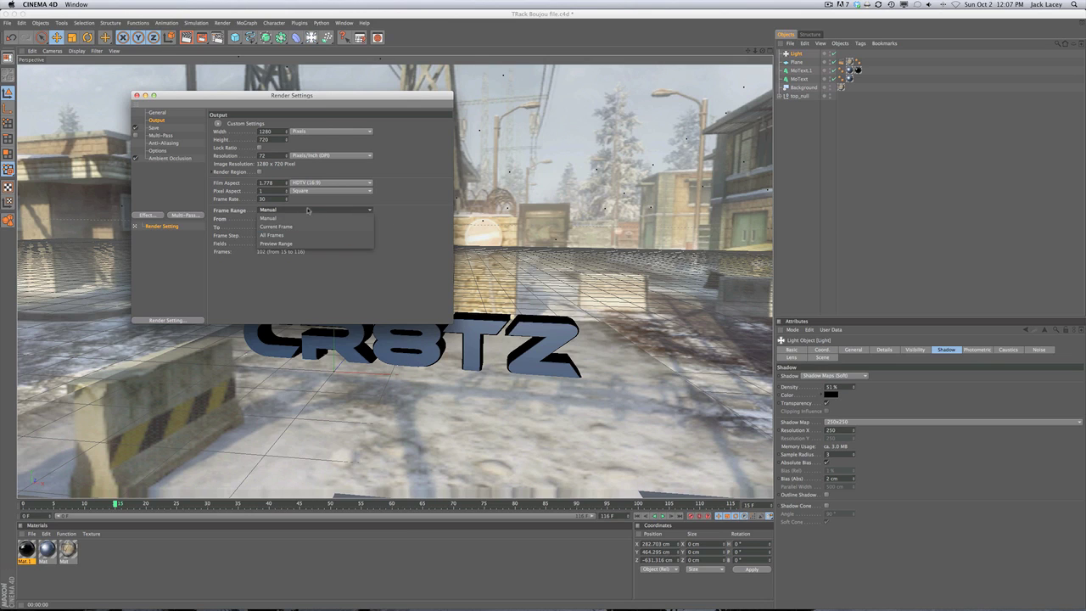
pyautogui.click(400, 227)
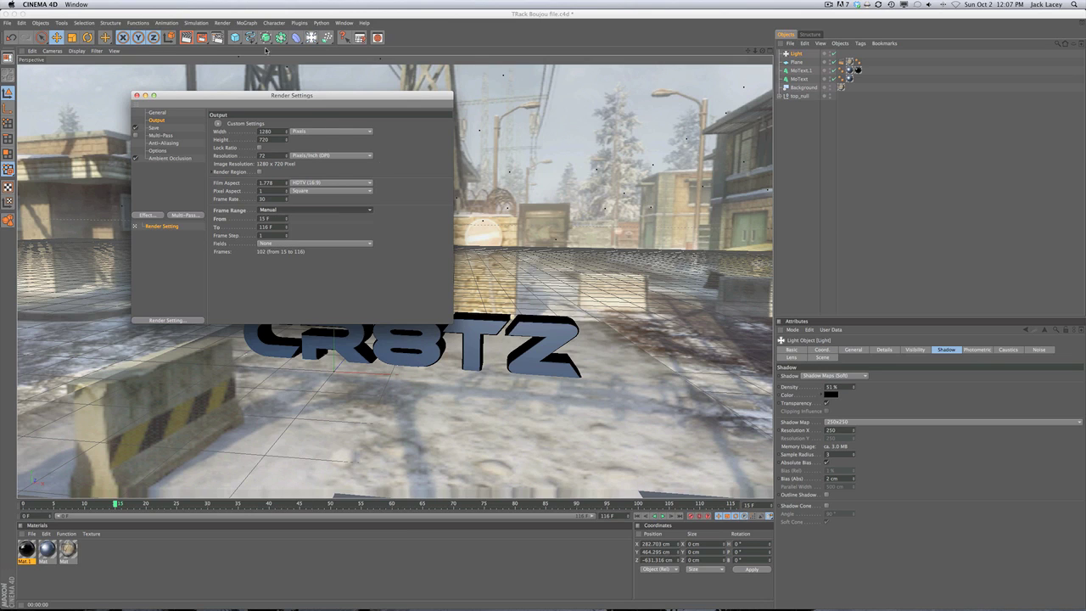
# Close the render settings and start rendering the animation in the Picture Viewer
pyautogui.click(136, 95)
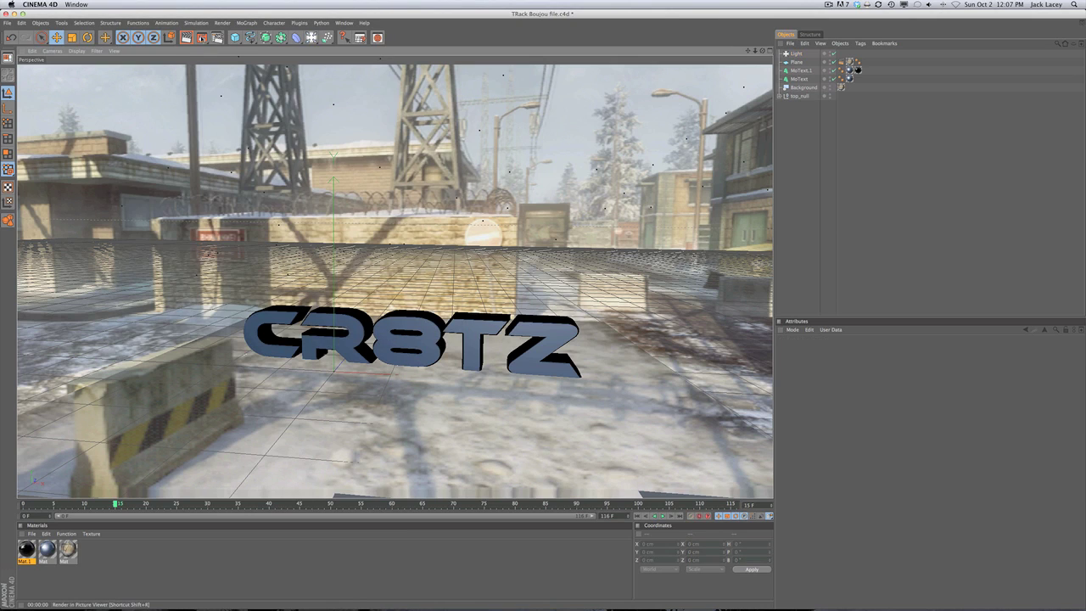
pyautogui.click(202, 38)
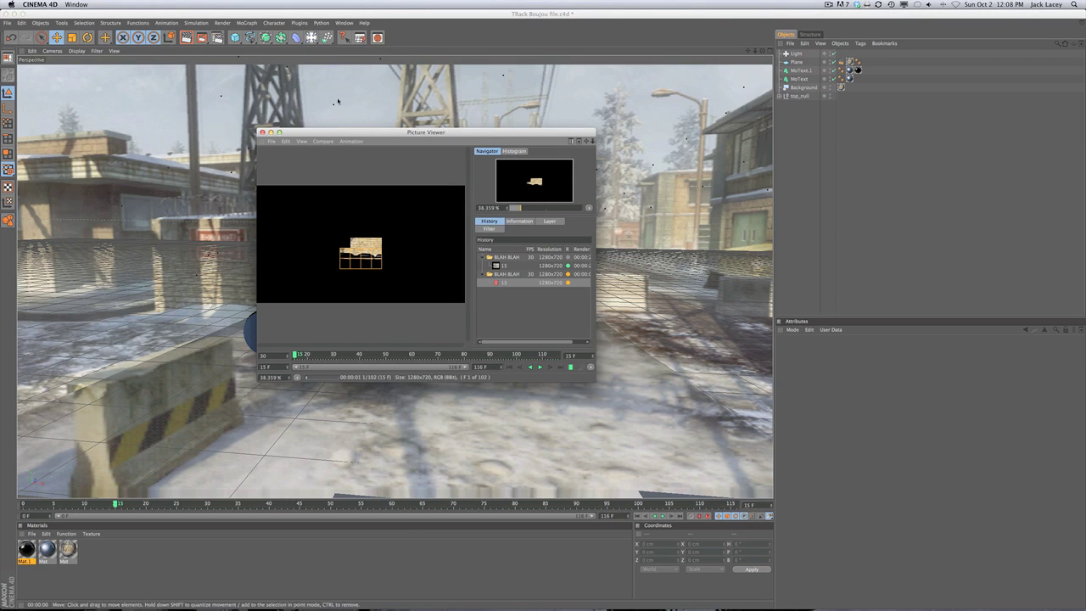